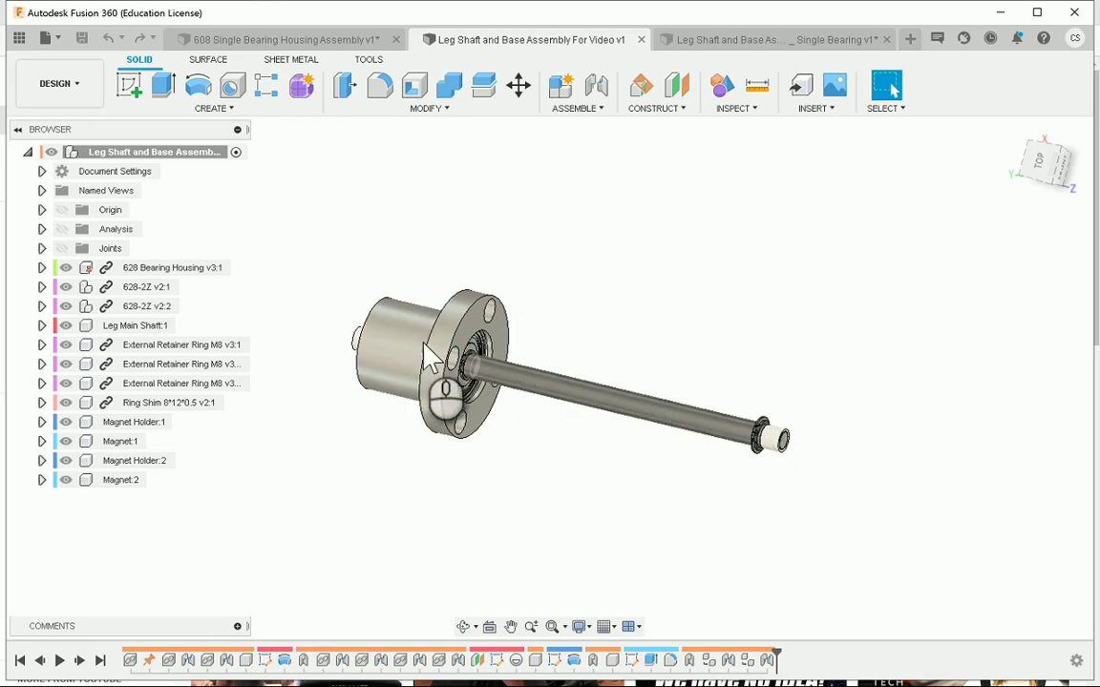
Show the section analysis of the two-bearing leg shaft assembly and view the cut through its housing and shaft.
{"action": "left_click", "coordinate": [62, 229]}
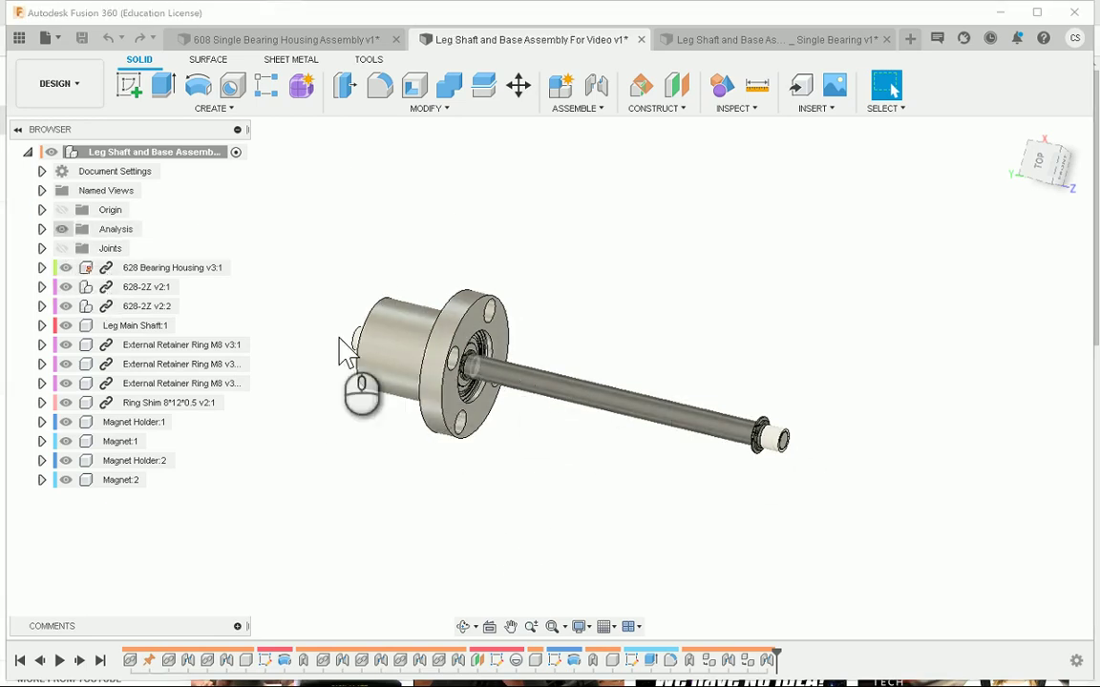
{"action": "mouse_move", "coordinate": [344, 349]}
{"action": "middle_mouse_down", "text": "shift"}
{"action": "mouse_move", "coordinate": [658, 458]}
{"action": "mouse_move", "coordinate": [695, 382]}
{"action": "mouse_move", "coordinate": [535, 372]}
{"action": "middle_mouse_up", "text": "shift"}
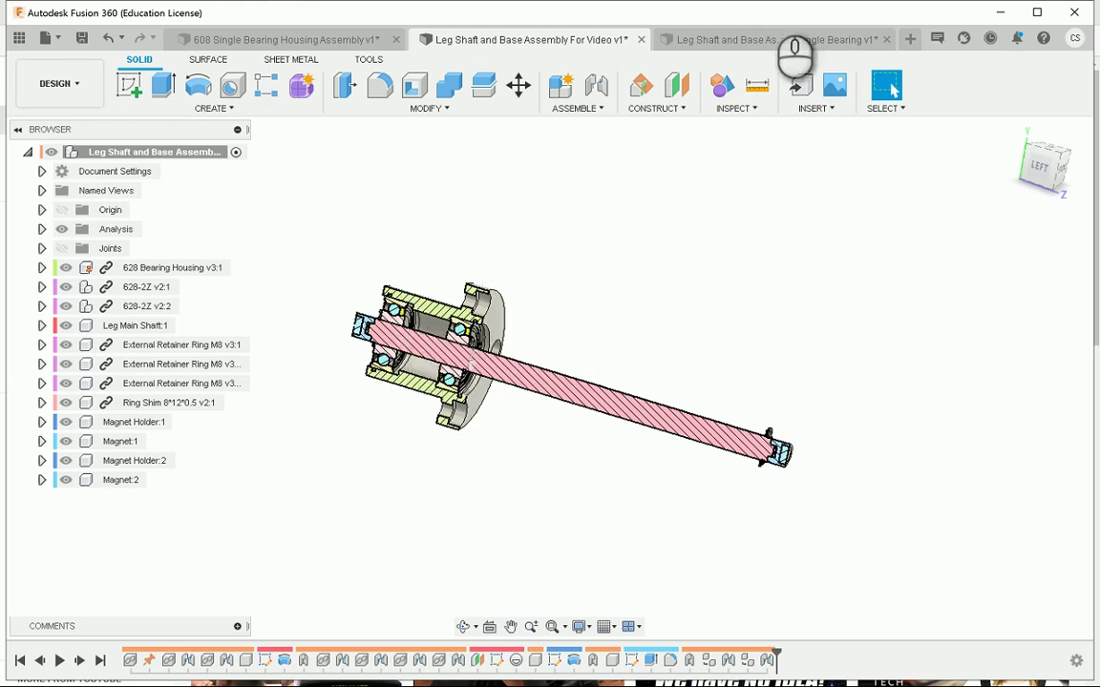
Switch to the single-bearing leg shaft assembly and show its section analysis to inspect the bearing area.
{"action": "left_click", "coordinate": [718, 41]}
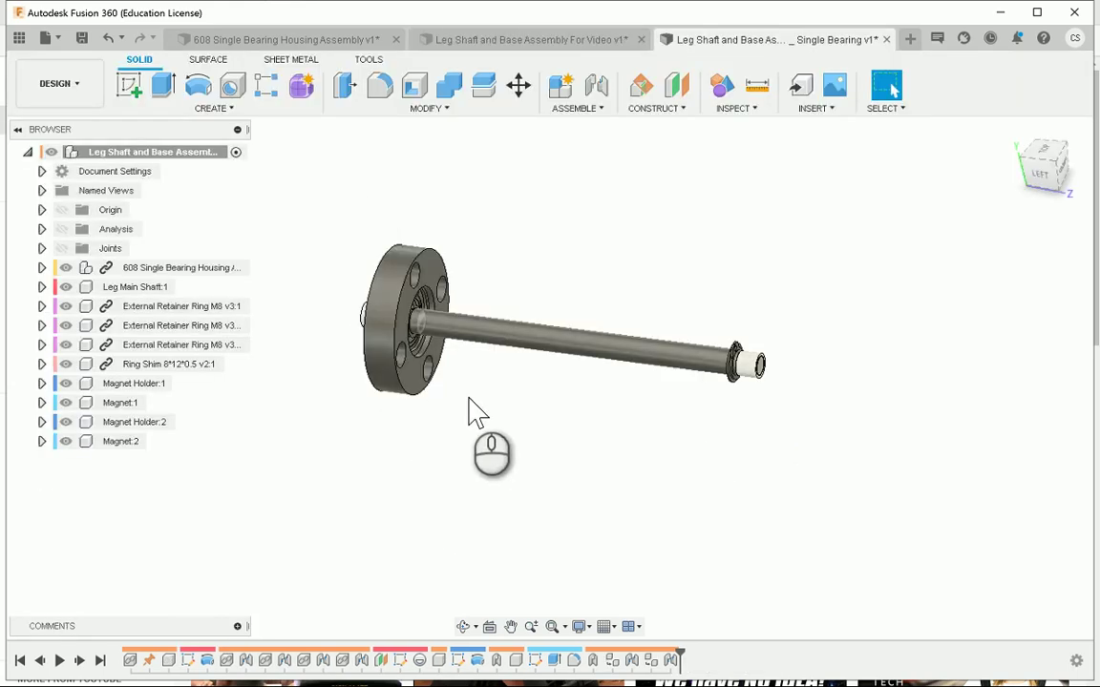
{"action": "middle_click_drag", "start_coordinate": [591, 345], "coordinate": [572, 392], "text": "shift"}
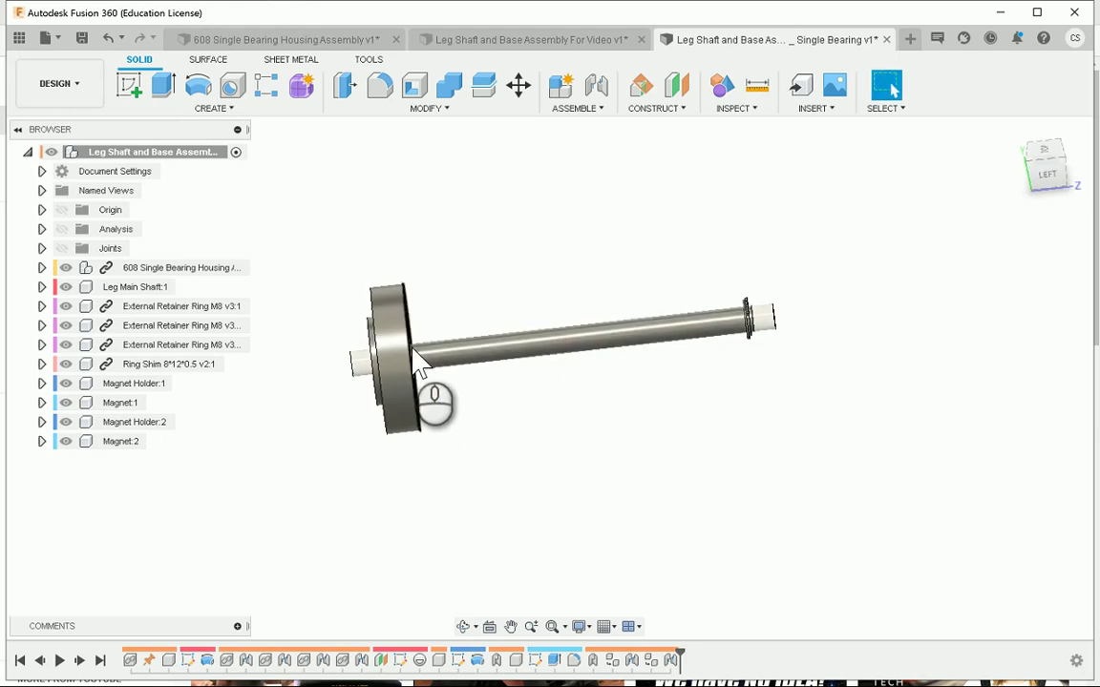
{"action": "left_click", "coordinate": [57, 229]}
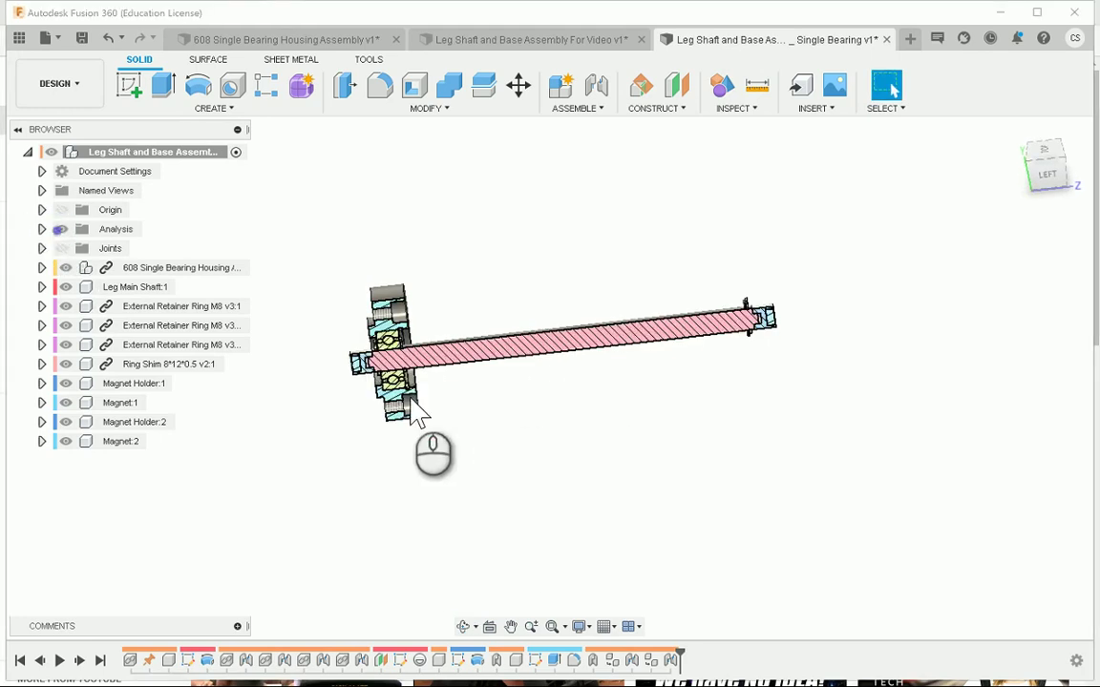
{"action": "scroll", "coordinate": [344, 344], "scroll_direction": "up", "scroll_amount": 3}
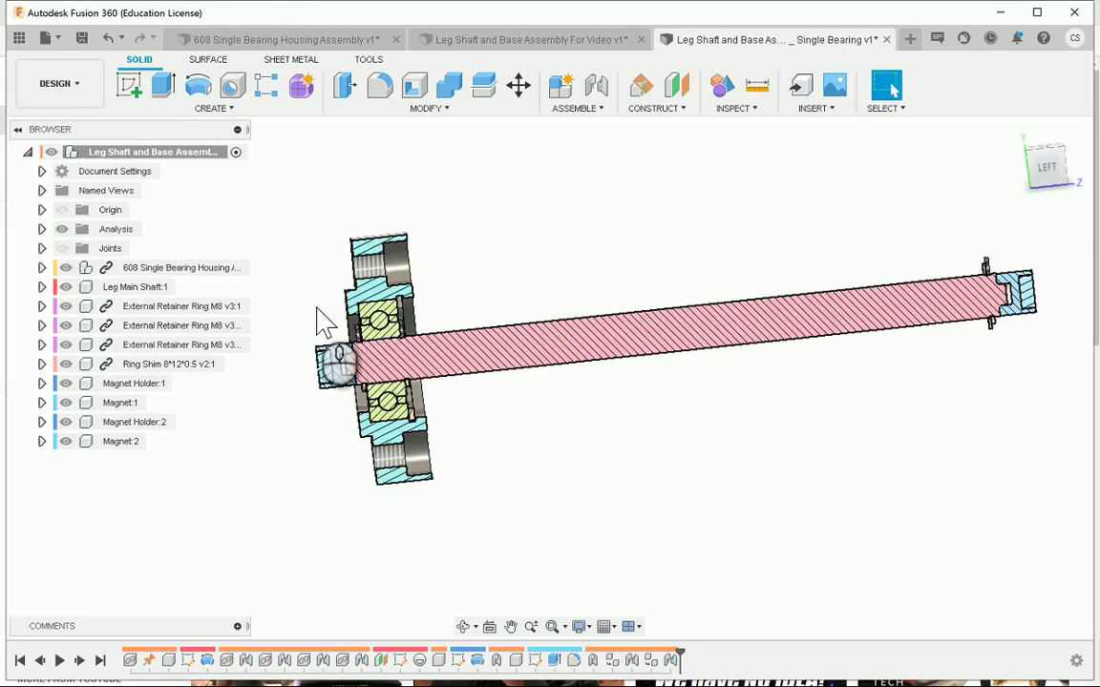
Return to the Leg Shaft and Base Assembly For Video design, inspect its section, and hide the section analysis.
{"action": "left_click", "coordinate": [504, 40]}
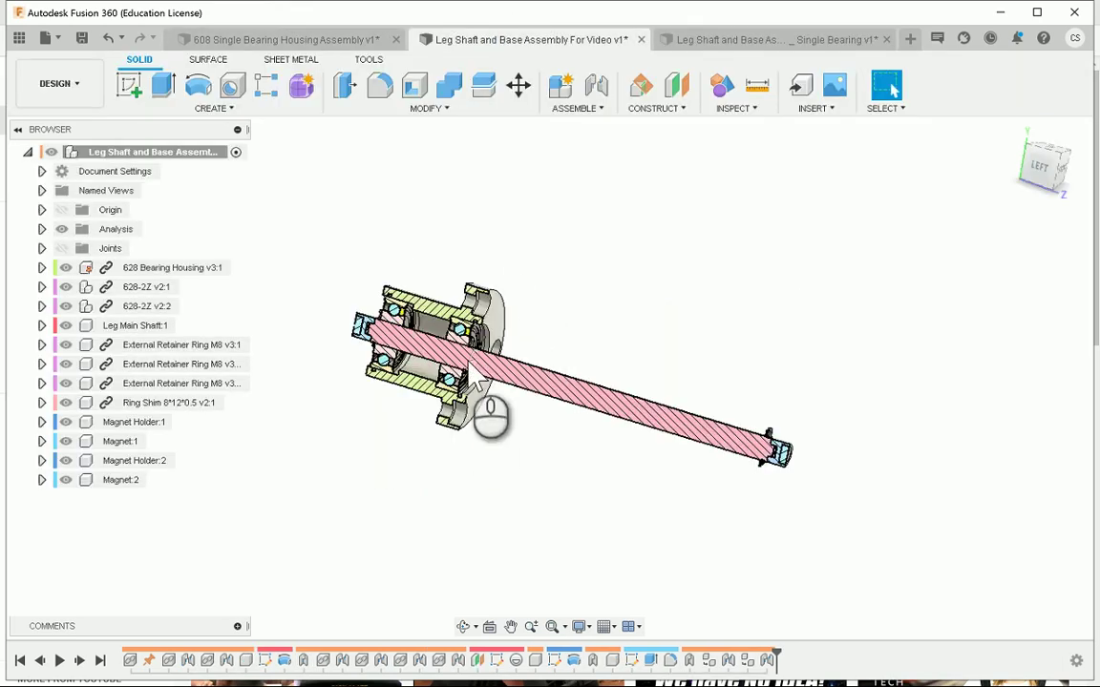
{"action": "middle_click_drag", "start_coordinate": [386, 221], "coordinate": [530, 343], "text": "shift"}
{"action": "scroll", "coordinate": [483, 372], "scroll_direction": "up", "scroll_amount": 3}
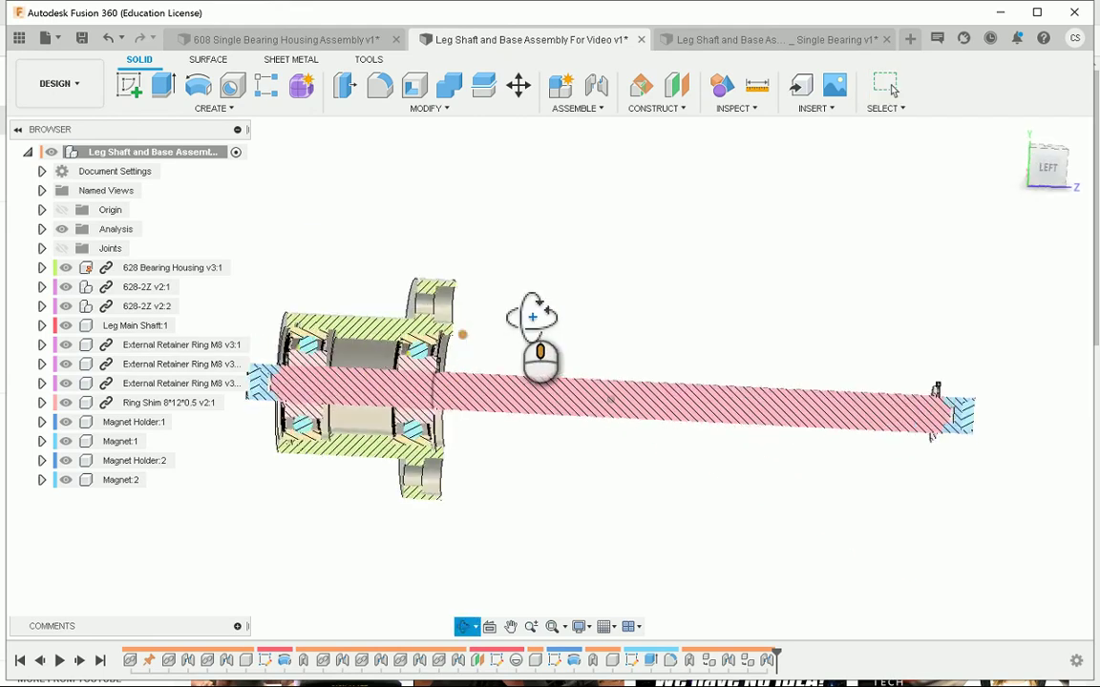
{"action": "left_click", "coordinate": [63, 230]}
{"action": "middle_click_drag", "start_coordinate": [825, 491], "coordinate": [763, 439], "text": "shift"}
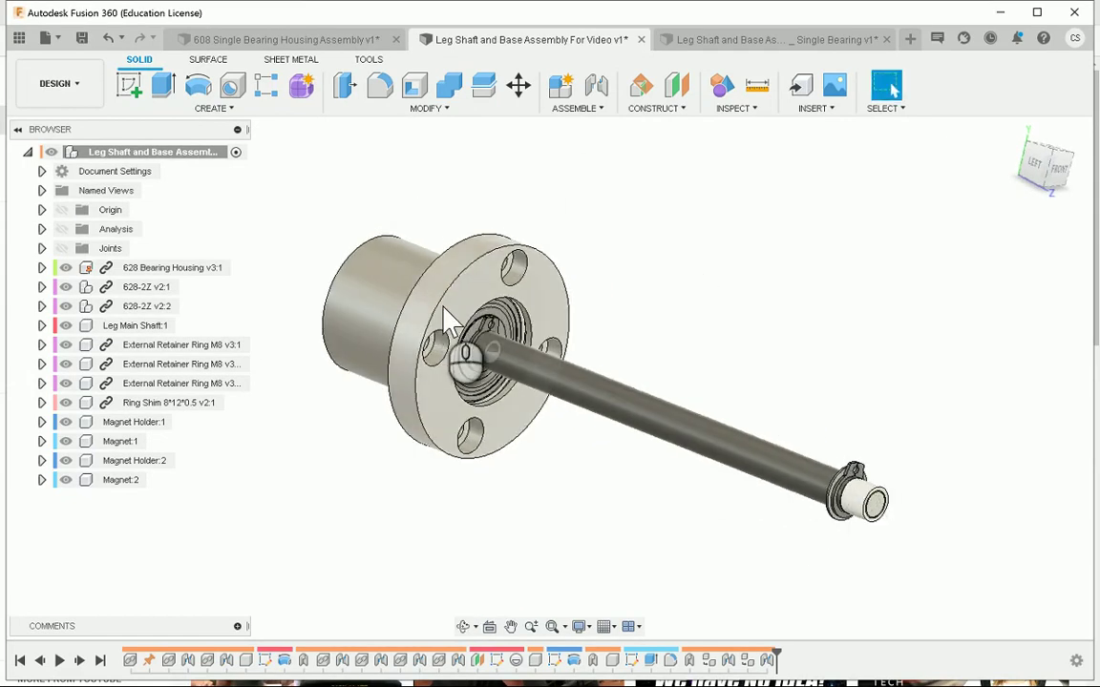
{"action": "middle_click_drag", "start_coordinate": [552, 372], "coordinate": [420, 554], "text": "shift"}
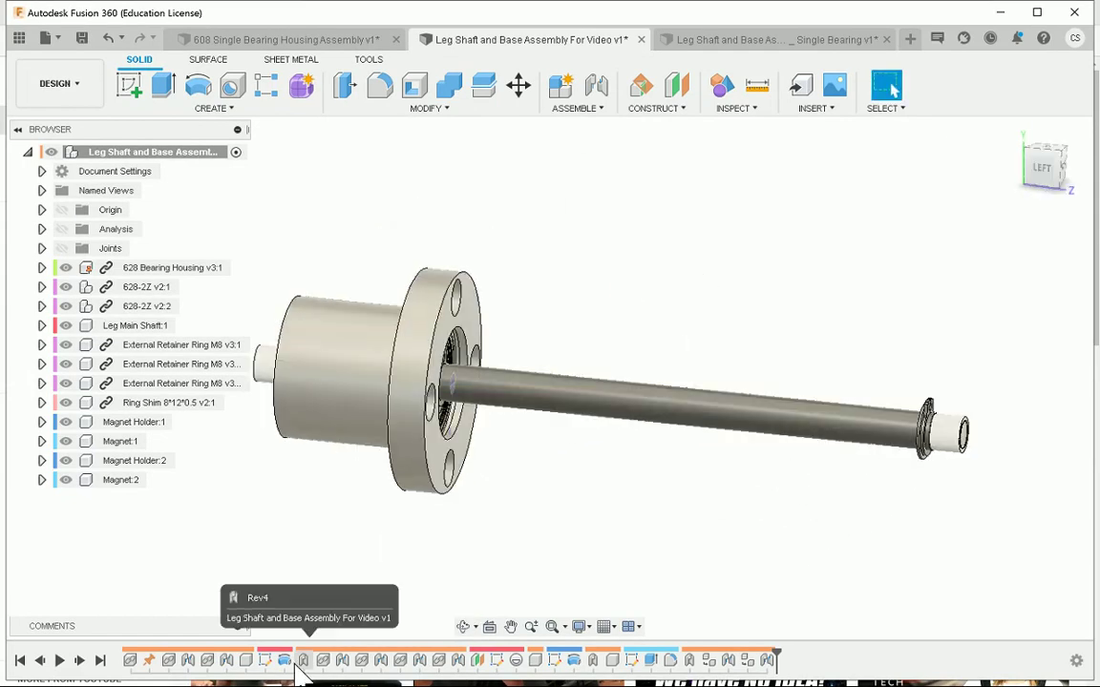
Select the Rev4 joint in the design history and test the leg main shaft's rotation in the housing.
{"action": "left_click", "coordinate": [303, 661]}
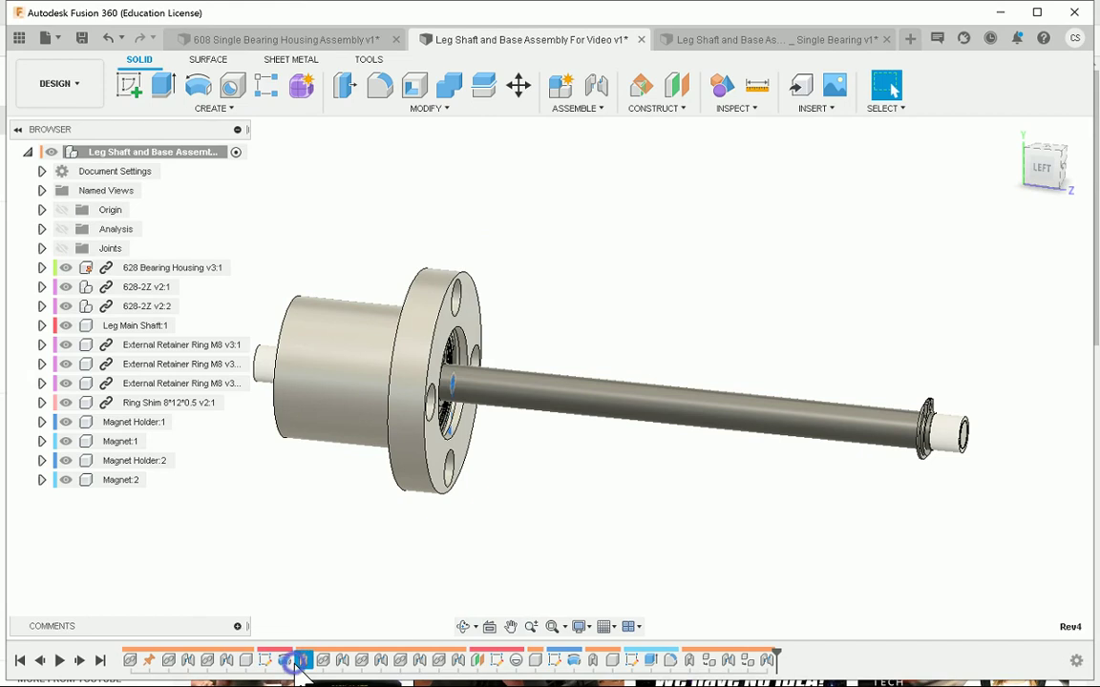
{"action": "left_click", "coordinate": [520, 418]}
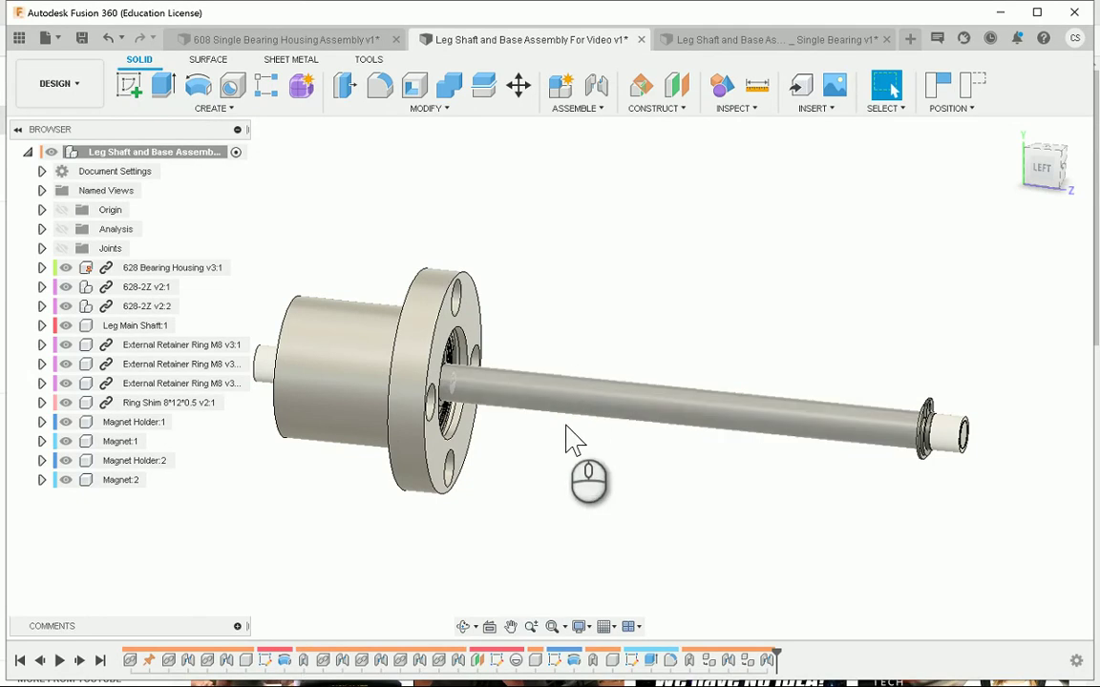
{"action": "left_click", "coordinate": [604, 406]}
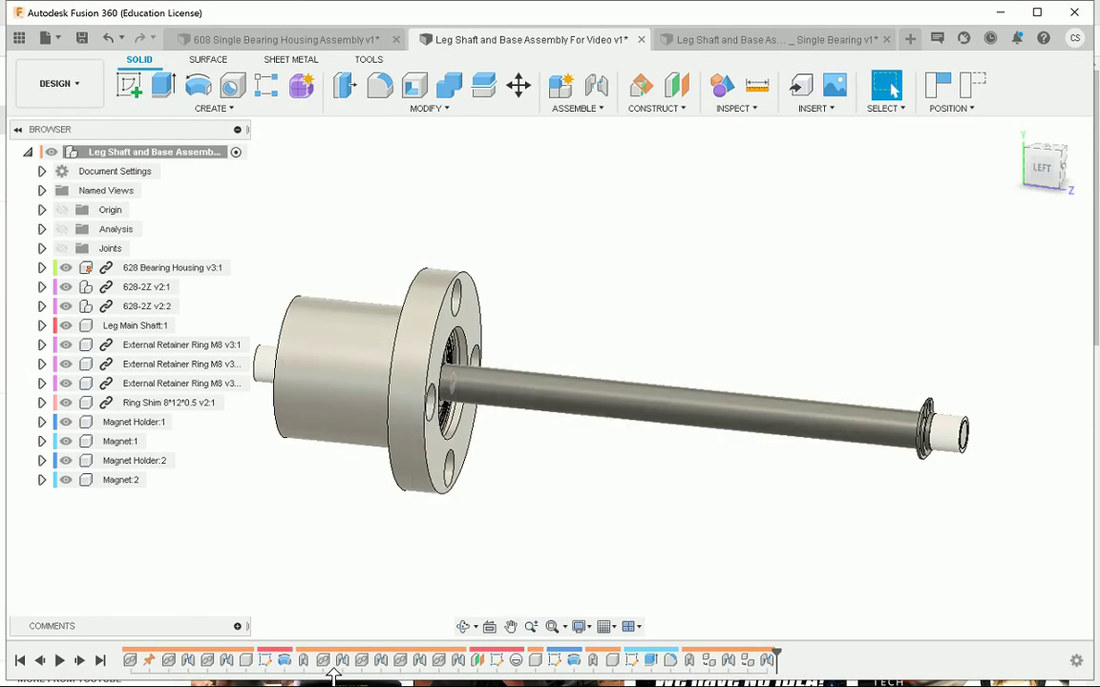
Open the Leg Main Shaft's Sketch1 for editing.
{"action": "left_click", "coordinate": [266, 661]}
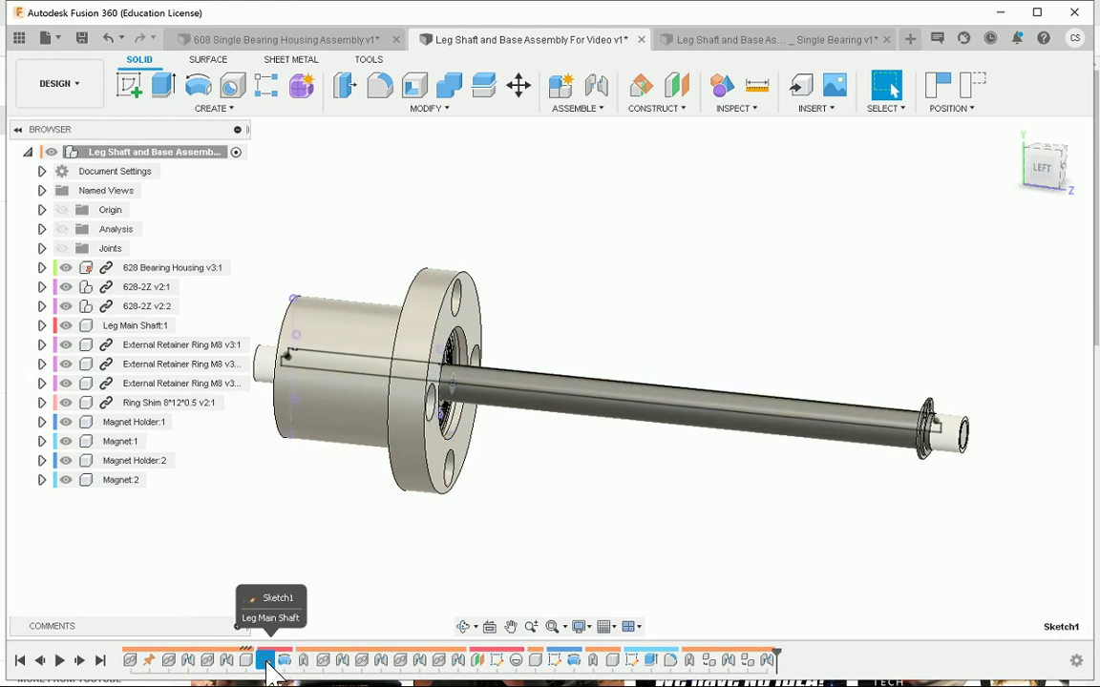
{"action": "right_click", "coordinate": [266, 661]}
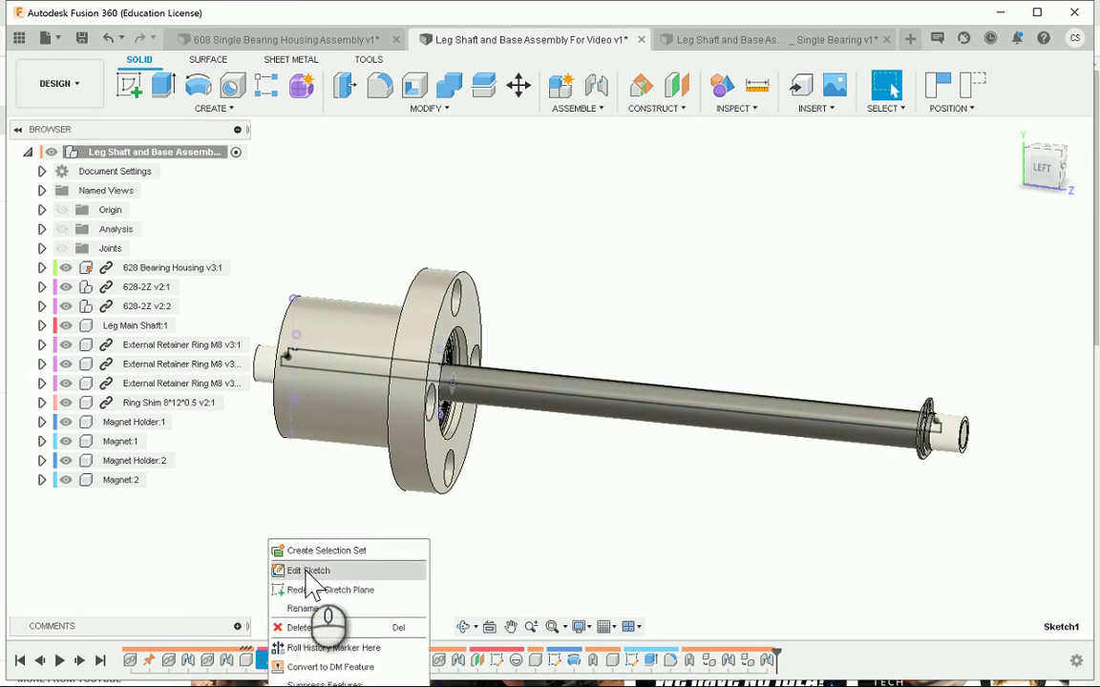
{"action": "left_click", "coordinate": [306, 569]}
{"action": "scroll", "coordinate": [326, 442], "scroll_direction": "up", "scroll_amount": 10}
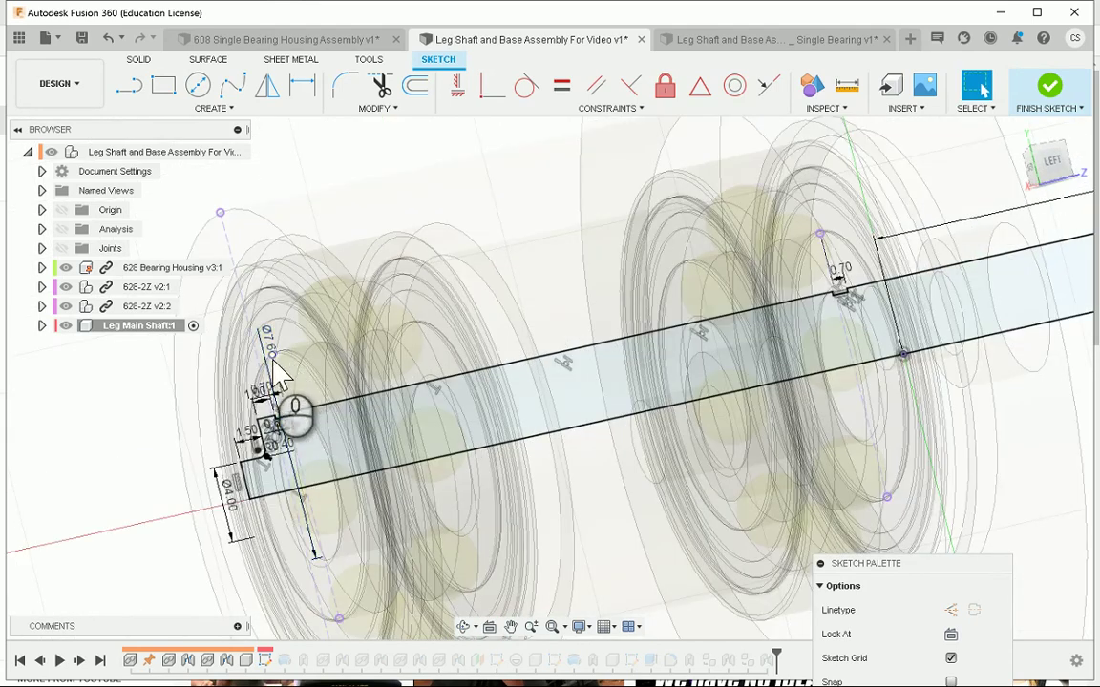
Examine the retainer ring groove at the shaft's housing end and how it is dimensioned from the projected bearing geometry.
{"action": "middle_click_drag", "start_coordinate": [277, 377], "coordinate": [222, 205], "text": "shift"}
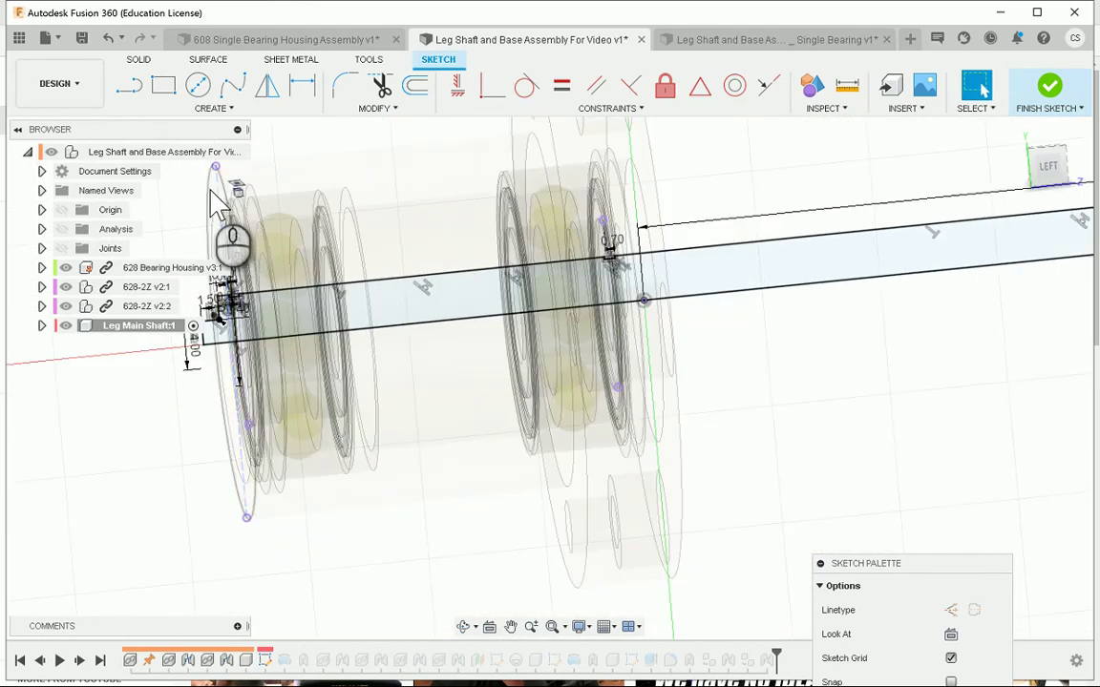
{"action": "scroll", "coordinate": [220, 208], "scroll_direction": "up", "scroll_amount": 3}
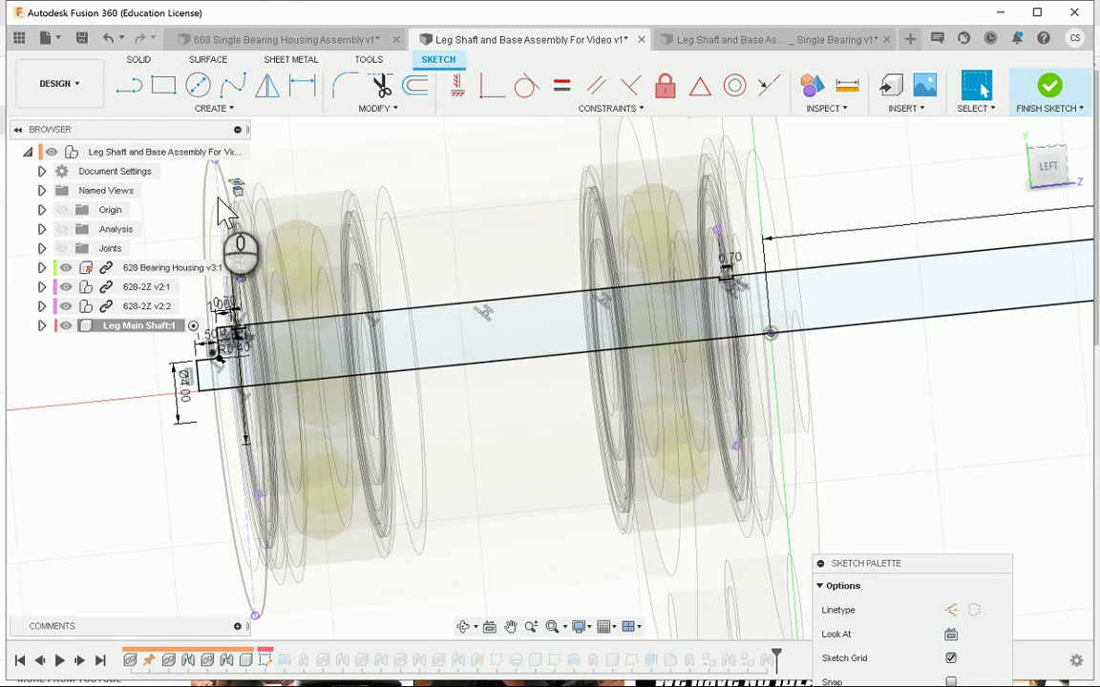
{"action": "scroll", "coordinate": [243, 372], "scroll_direction": "up", "scroll_amount": 4}
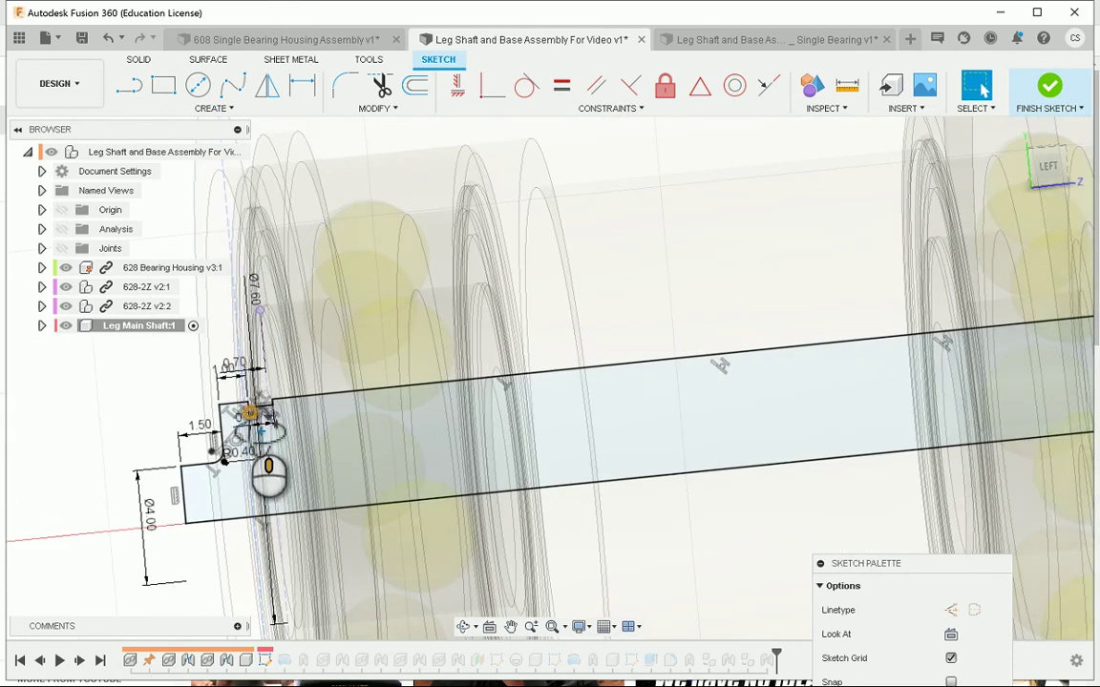
{"action": "mouse_move", "coordinate": [256, 427]}
{"action": "middle_mouse_down", "text": "shift"}
{"action": "mouse_move", "coordinate": [245, 378]}
{"action": "mouse_move", "coordinate": [265, 427]}
{"action": "middle_mouse_up", "text": "shift"}
{"action": "scroll", "coordinate": [270, 441], "scroll_direction": "up", "scroll_amount": 2}
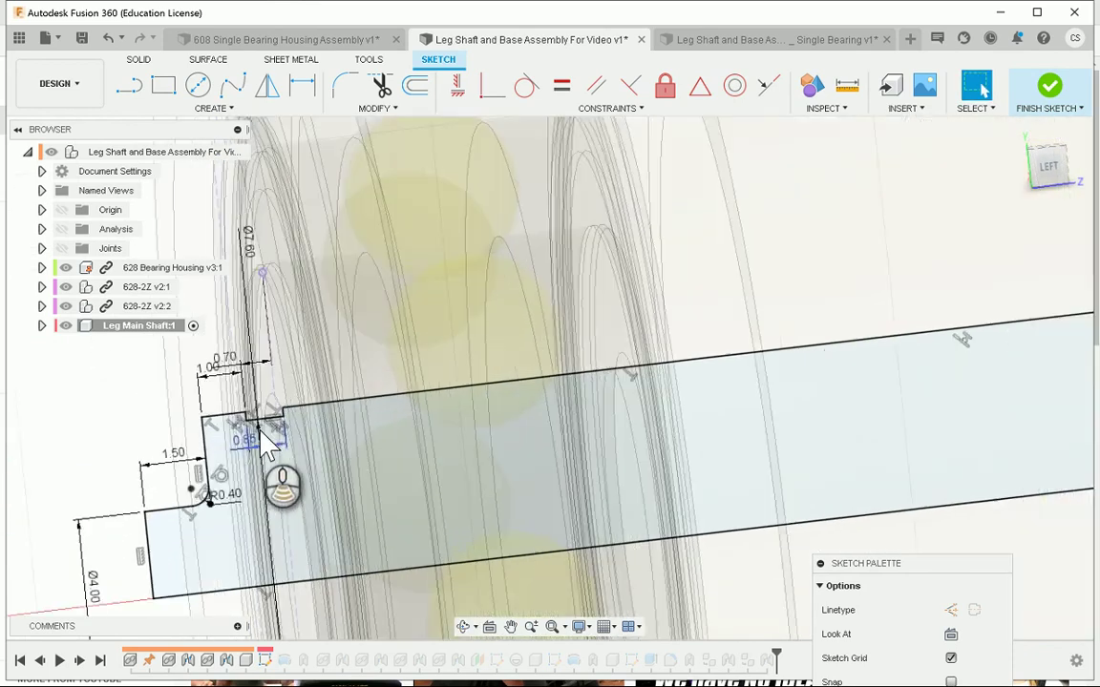
{"action": "scroll", "coordinate": [277, 435], "scroll_direction": "up", "scroll_amount": 2}
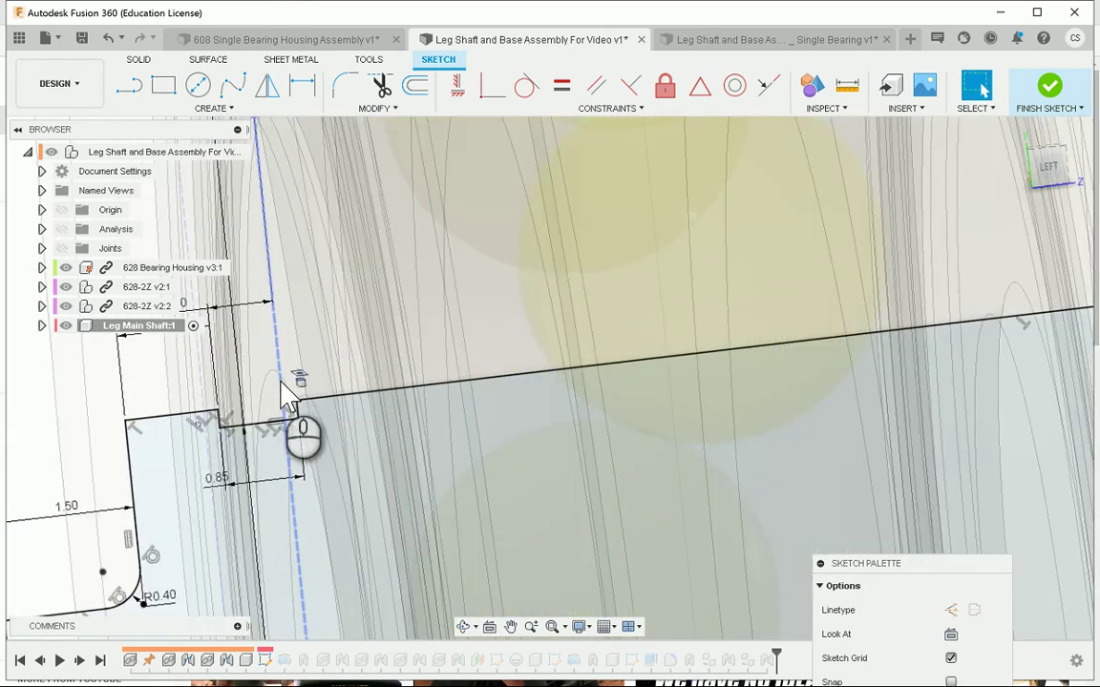
{"action": "scroll", "coordinate": [284, 393], "scroll_direction": "down", "scroll_amount": 2}
{"action": "scroll", "coordinate": [283, 394], "scroll_direction": "down", "scroll_amount": 5}
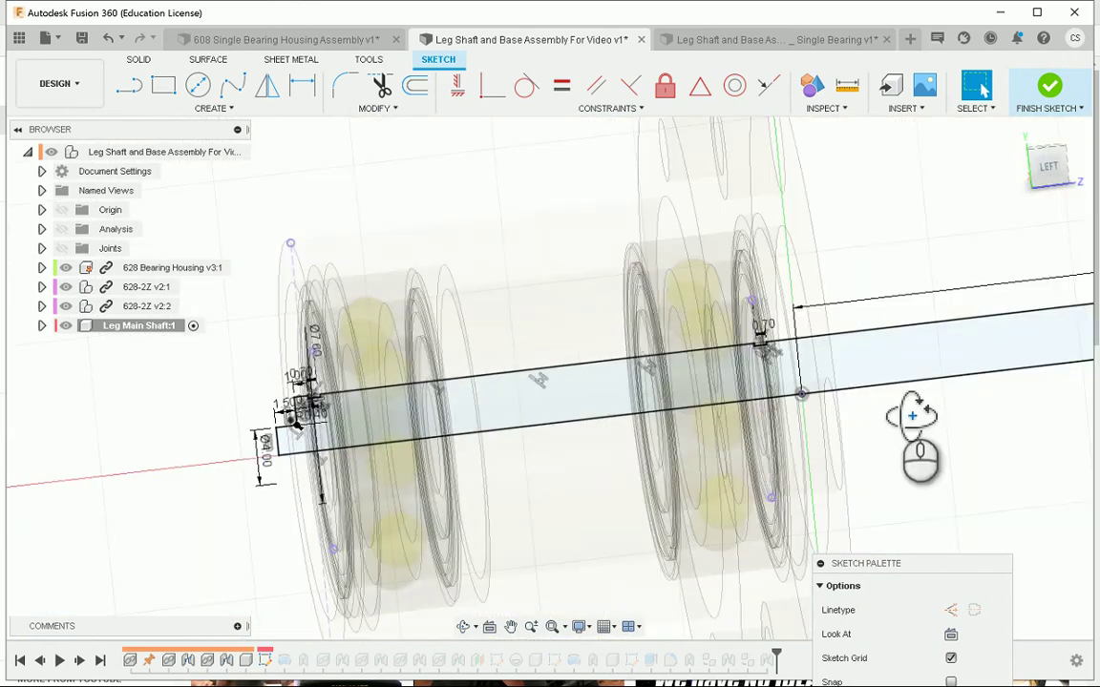
Examine the second retainer ring groove beside the flange-side bearing and its dimension from the projected bearing edge.
{"action": "middle_click_drag", "start_coordinate": [915, 455], "coordinate": [830, 396]}
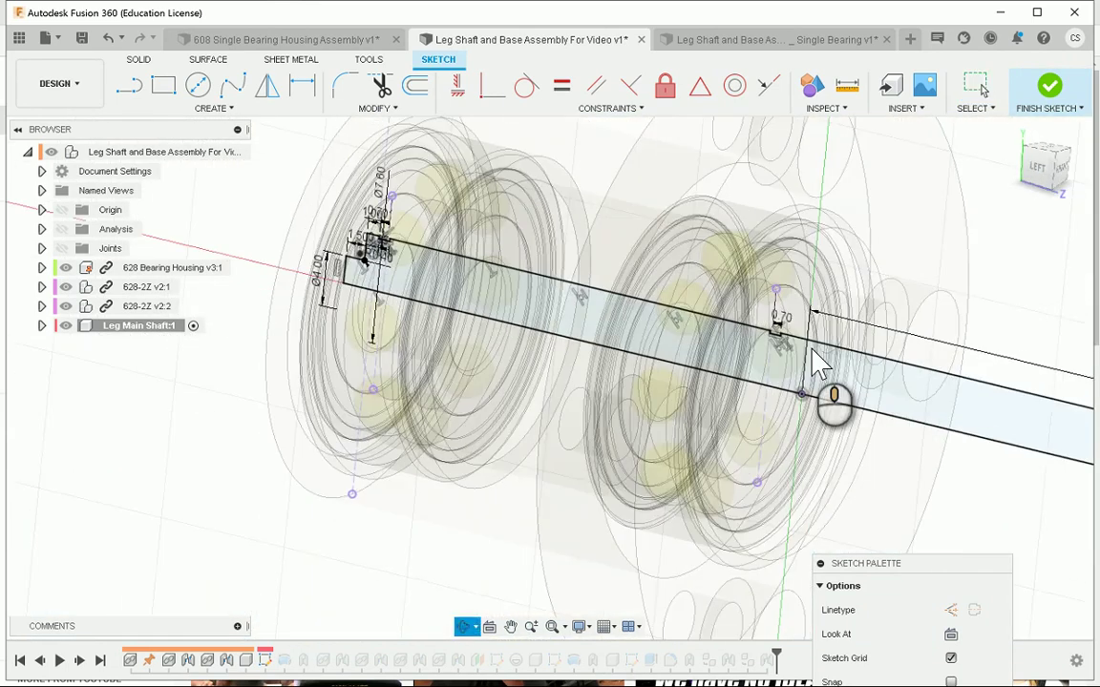
{"action": "scroll", "coordinate": [797, 382], "scroll_direction": "up", "scroll_amount": 4}
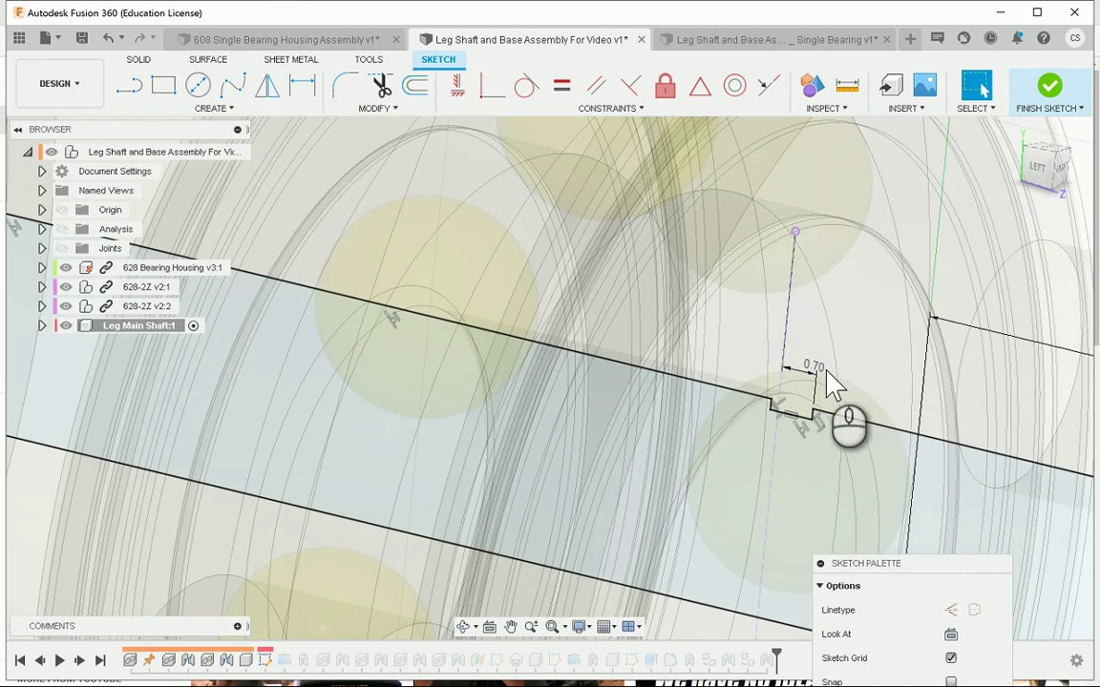
{"action": "scroll", "coordinate": [810, 426], "scroll_direction": "up", "scroll_amount": 3}
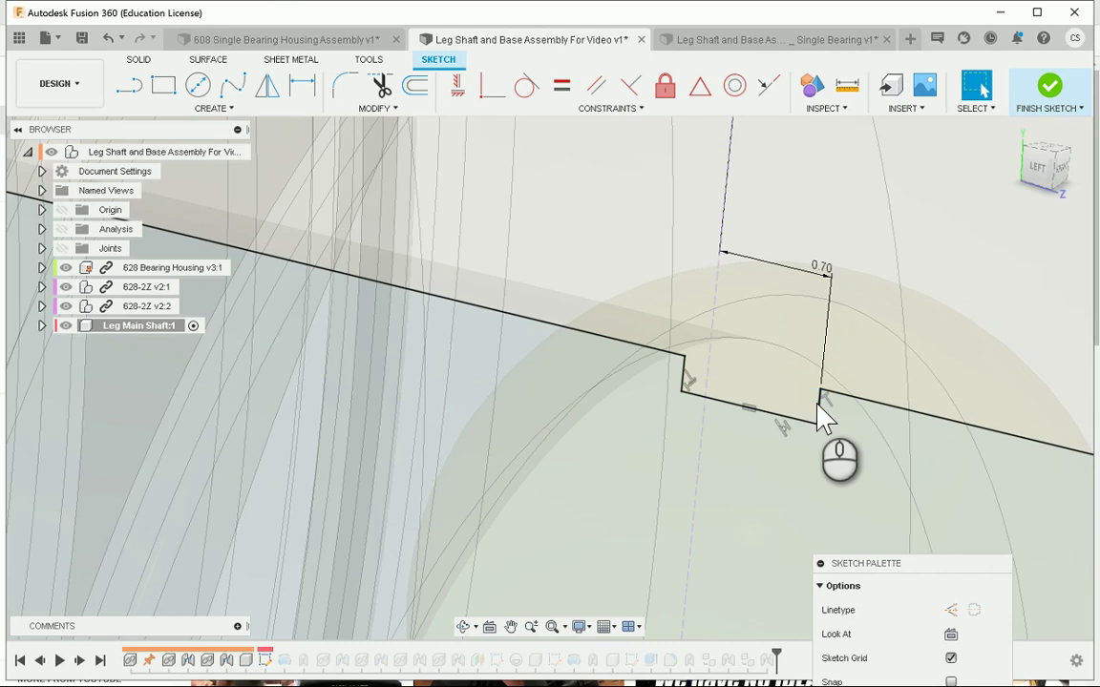
{"action": "scroll", "coordinate": [817, 306], "scroll_direction": "down", "scroll_amount": 4}
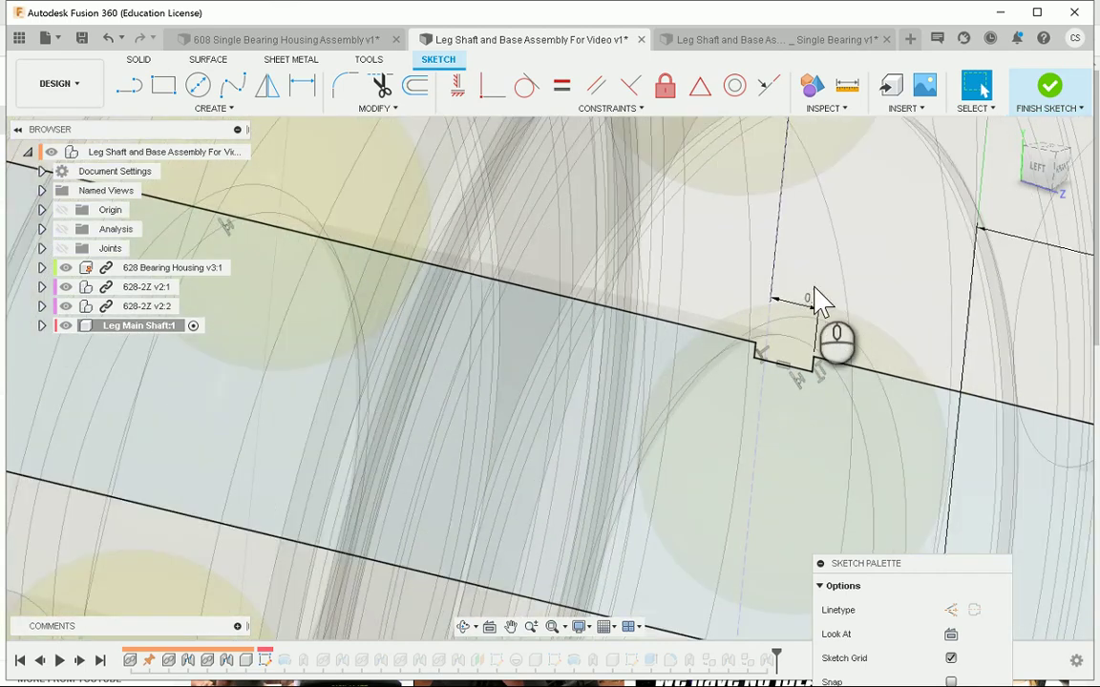
{"action": "scroll", "coordinate": [844, 177], "scroll_direction": "down", "scroll_amount": 4}
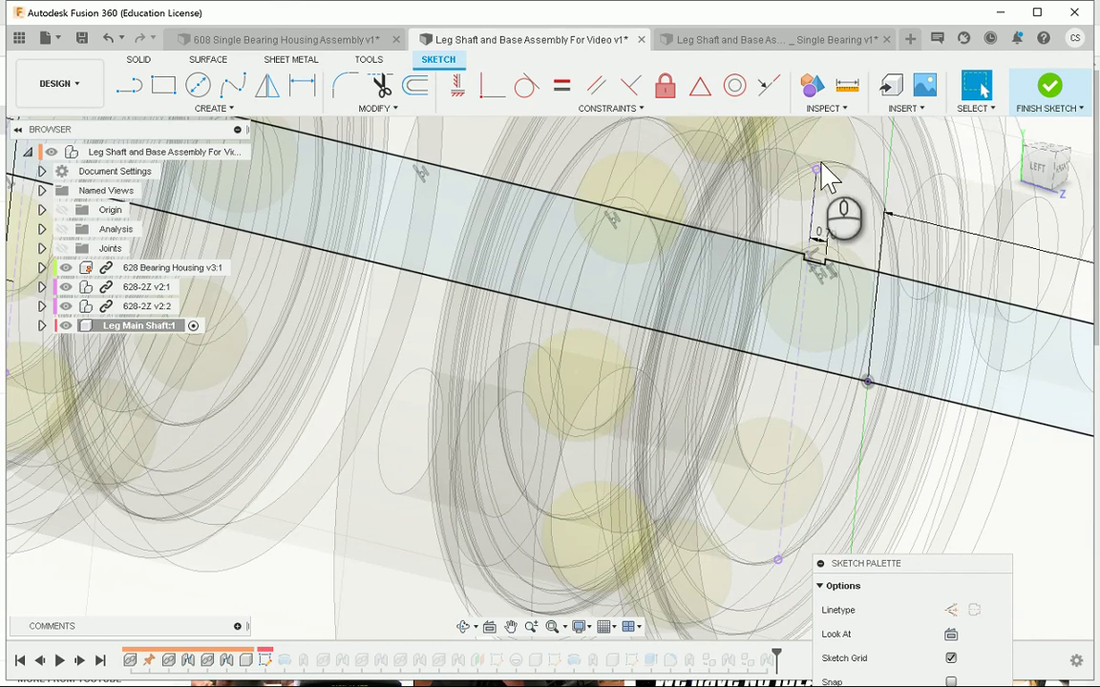
{"action": "scroll", "coordinate": [810, 286], "scroll_direction": "down", "scroll_amount": 3}
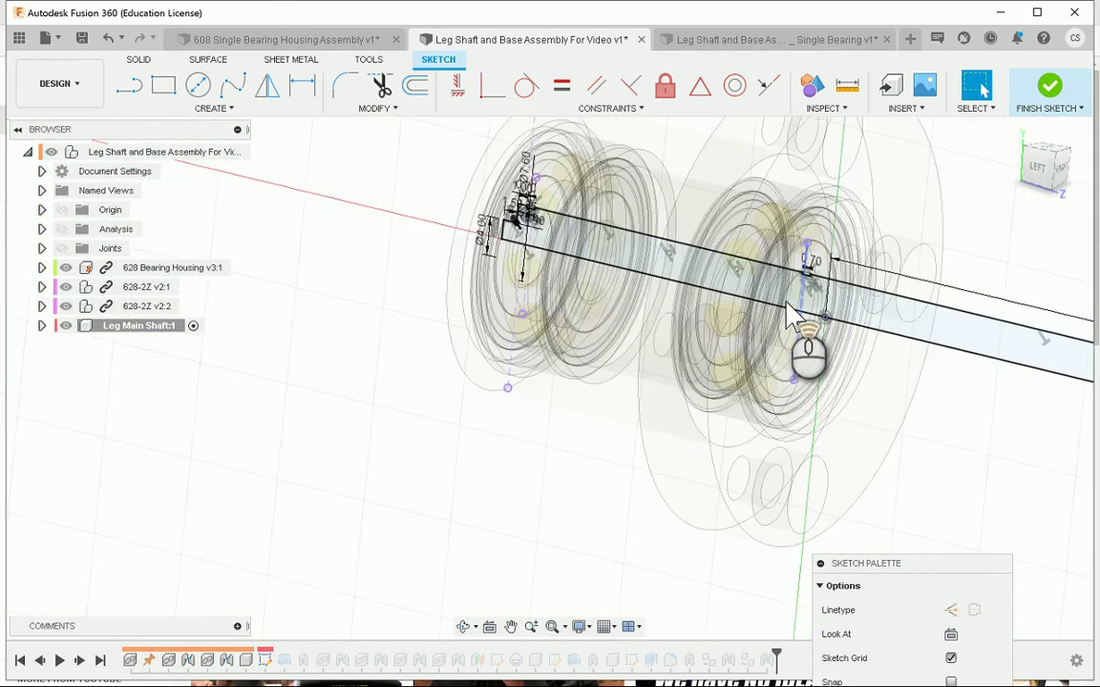
Review the shaft profile across both bearings and along its full length, and finish the sketch.
{"action": "middle_click_drag", "start_coordinate": [712, 361], "coordinate": [730, 339], "text": "shift"}
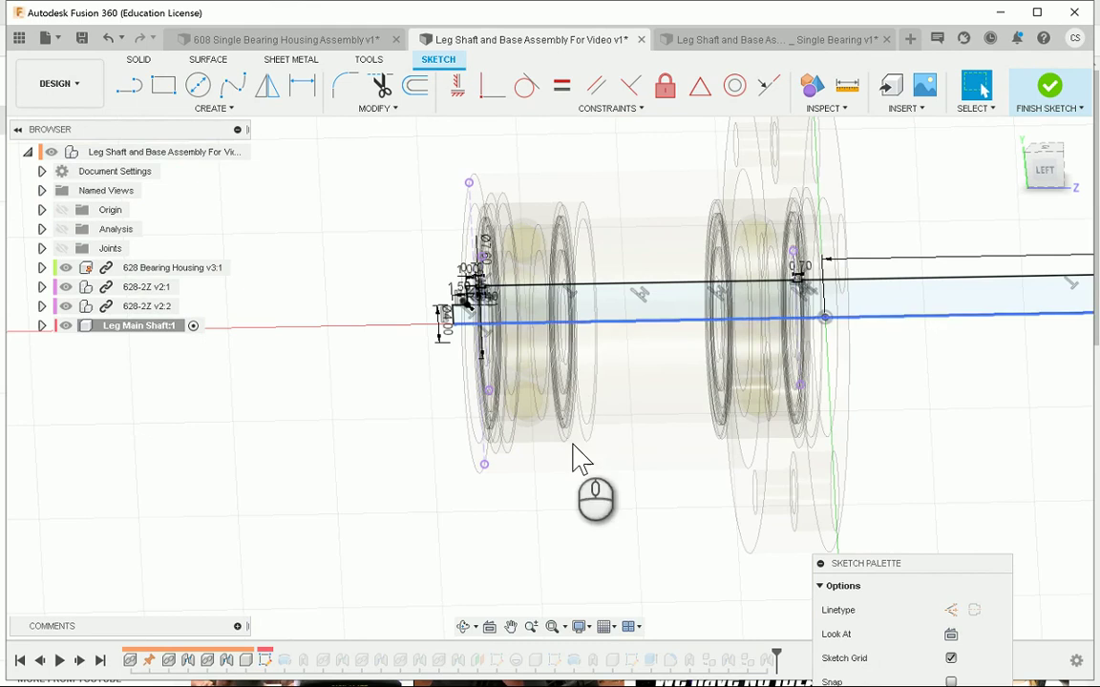
{"action": "scroll", "coordinate": [816, 292], "scroll_direction": "up", "scroll_amount": 1}
{"action": "scroll", "coordinate": [818, 296], "scroll_direction": "up", "scroll_amount": 3}
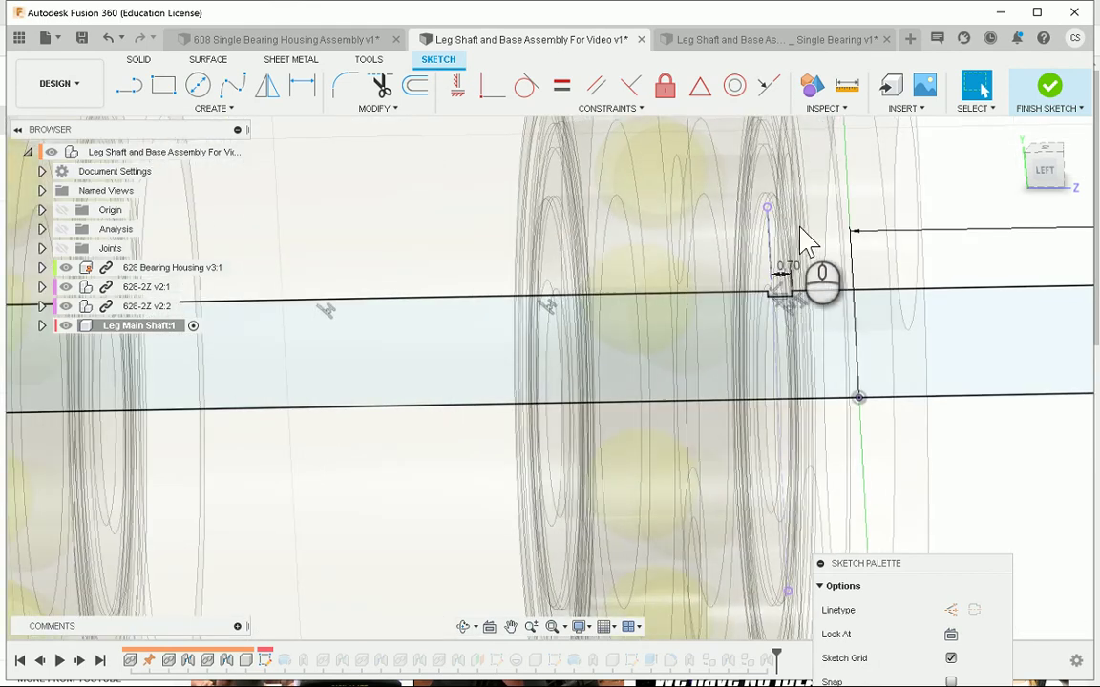
{"action": "scroll", "coordinate": [932, 282], "scroll_direction": "down", "scroll_amount": 5}
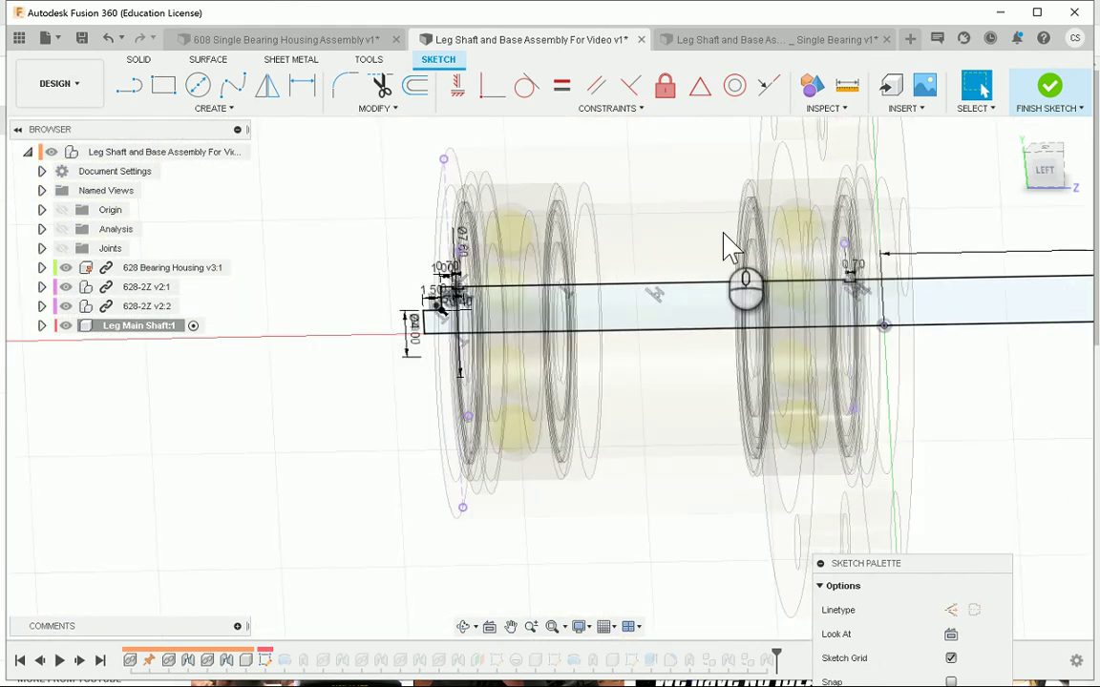
{"action": "scroll", "coordinate": [712, 364], "scroll_direction": "down", "scroll_amount": 3}
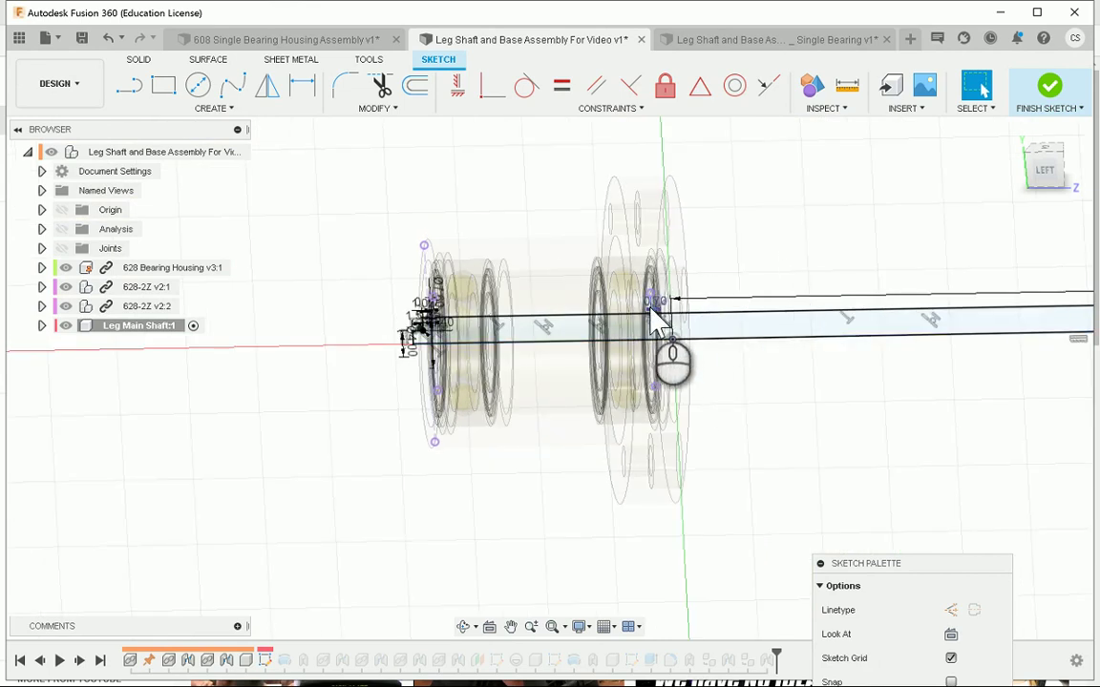
{"action": "middle_click_drag", "start_coordinate": [864, 340], "coordinate": [611, 243], "text": "shift"}
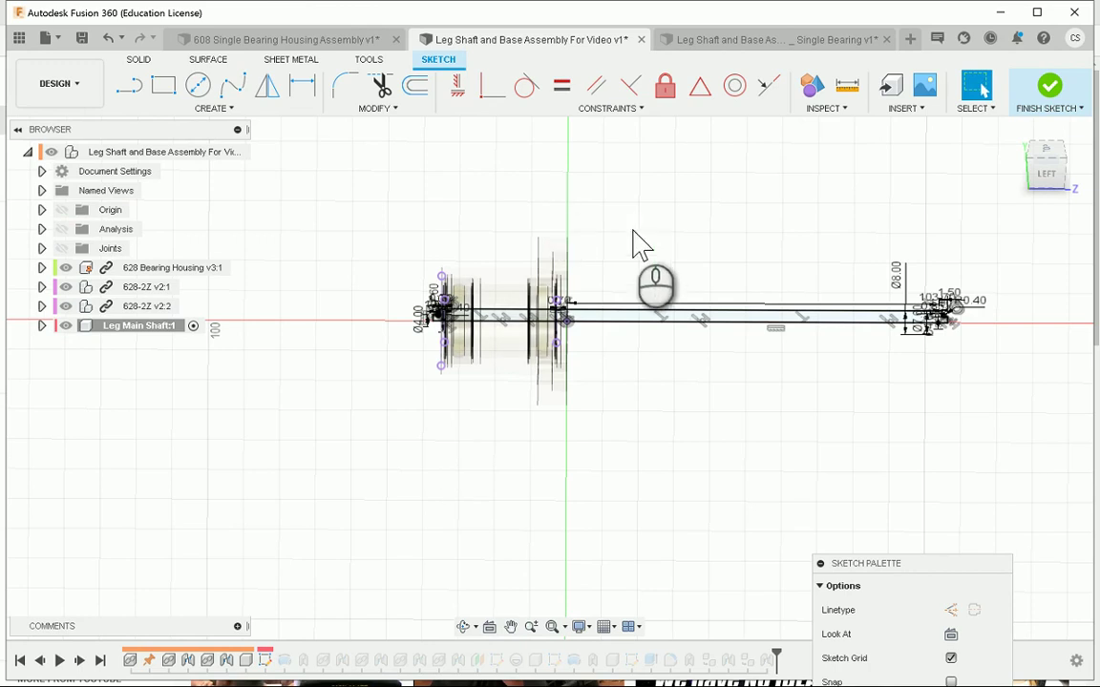
{"action": "middle_click_drag", "start_coordinate": [637, 243], "coordinate": [584, 344], "text": "shift"}
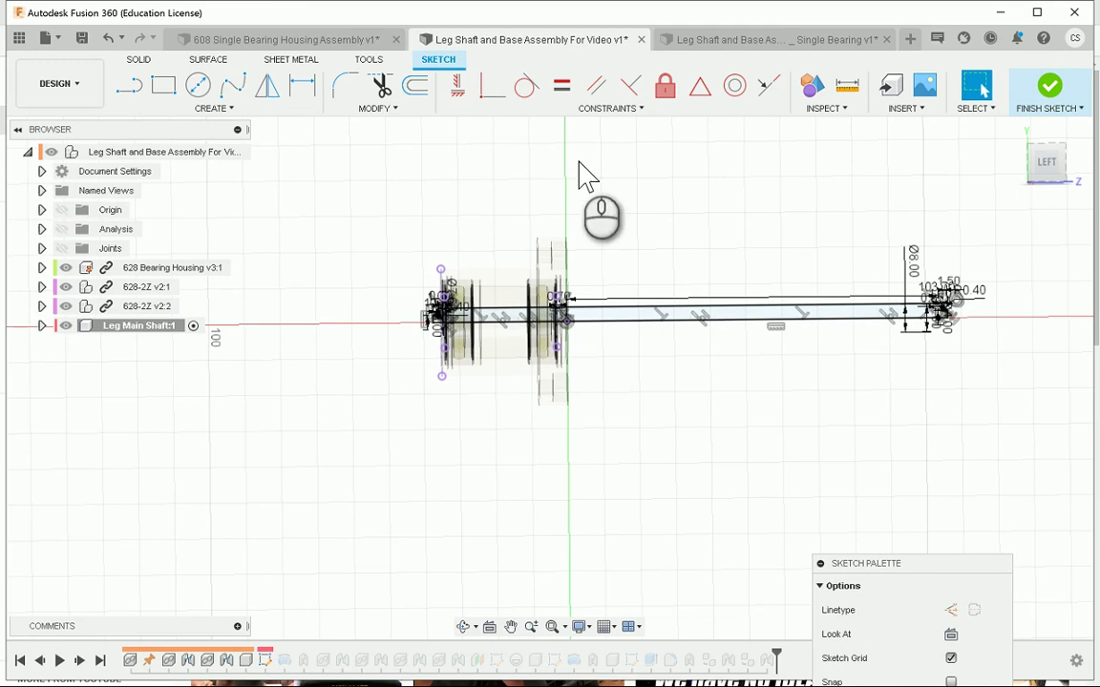
{"action": "left_click", "coordinate": [1031, 122]}
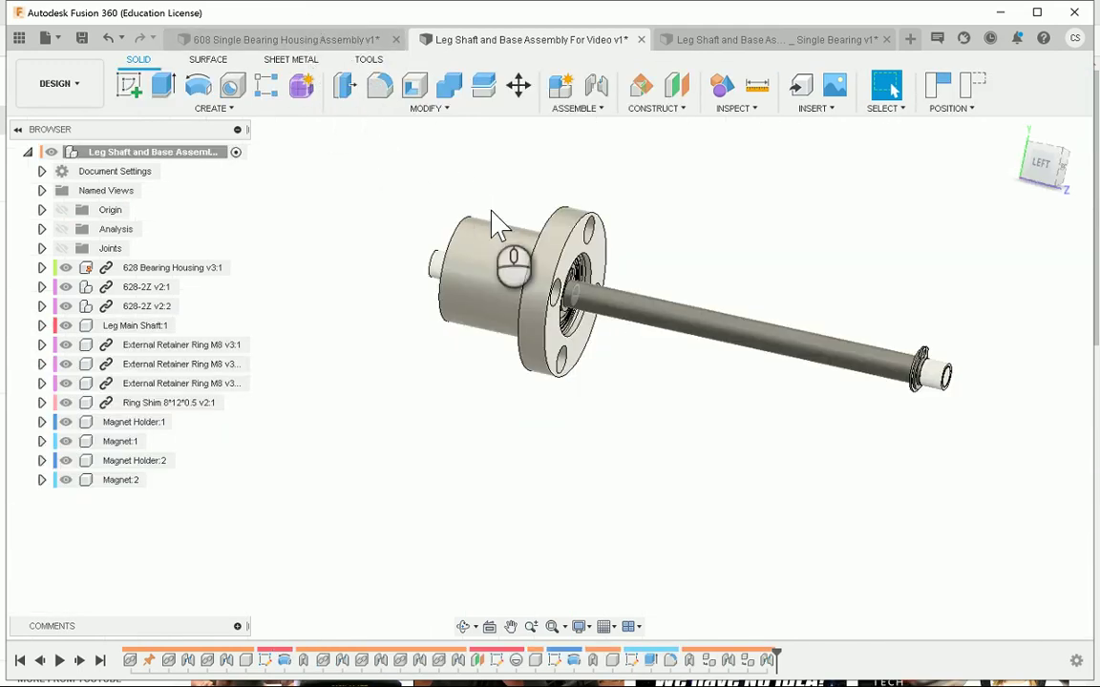
Examine the 608 Single Bearing Housing Assembly from several angles, and return to the Leg Shaft and Base Assembly For Video design.
{"action": "left_click", "coordinate": [311, 42]}
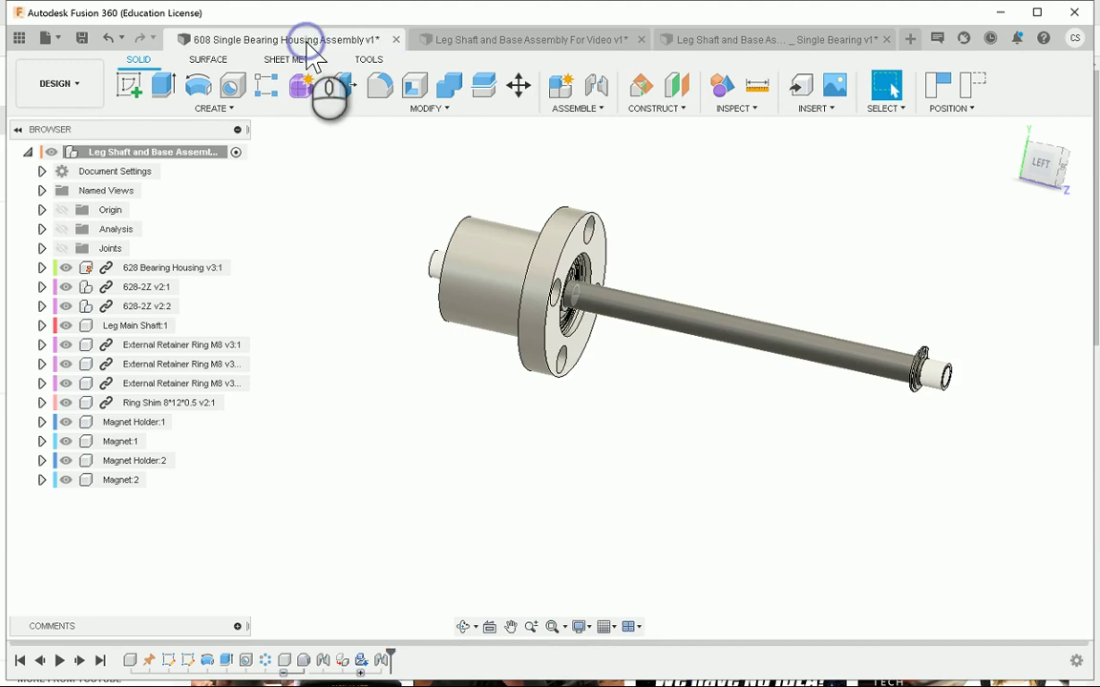
{"action": "mouse_move", "coordinate": [487, 453]}
{"action": "middle_mouse_down", "text": "shift"}
{"action": "mouse_move", "coordinate": [607, 439]}
{"action": "mouse_move", "coordinate": [523, 444]}
{"action": "mouse_move", "coordinate": [521, 157]}
{"action": "middle_mouse_up", "text": "shift"}
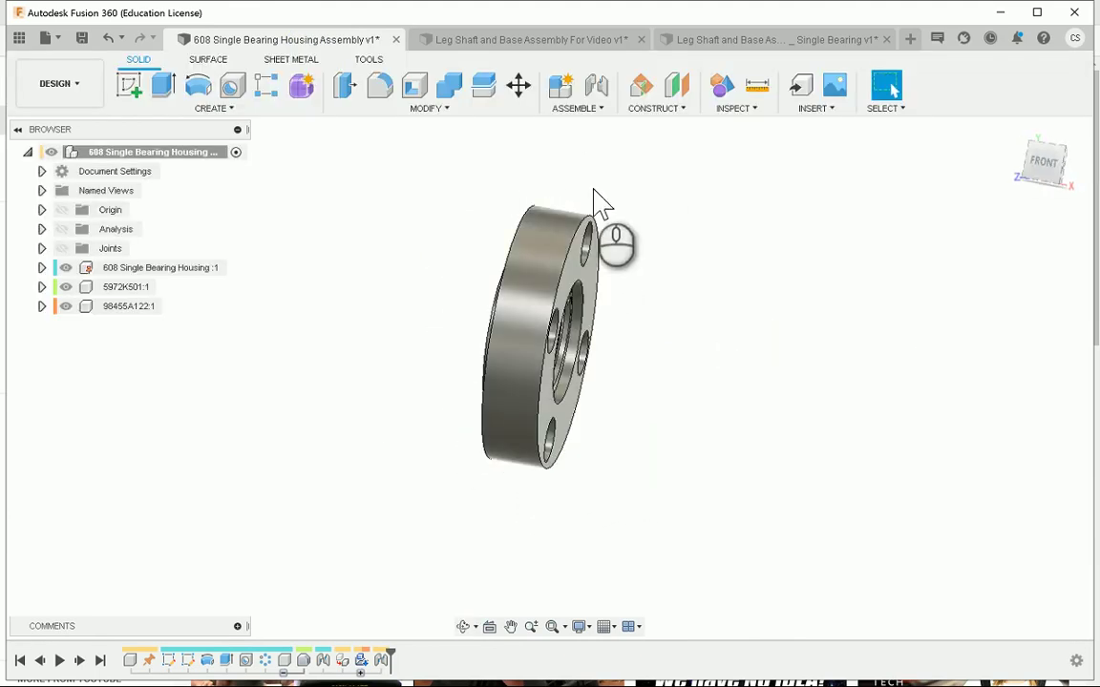
{"action": "middle_click_drag", "start_coordinate": [594, 194], "coordinate": [658, 212], "text": "shift"}
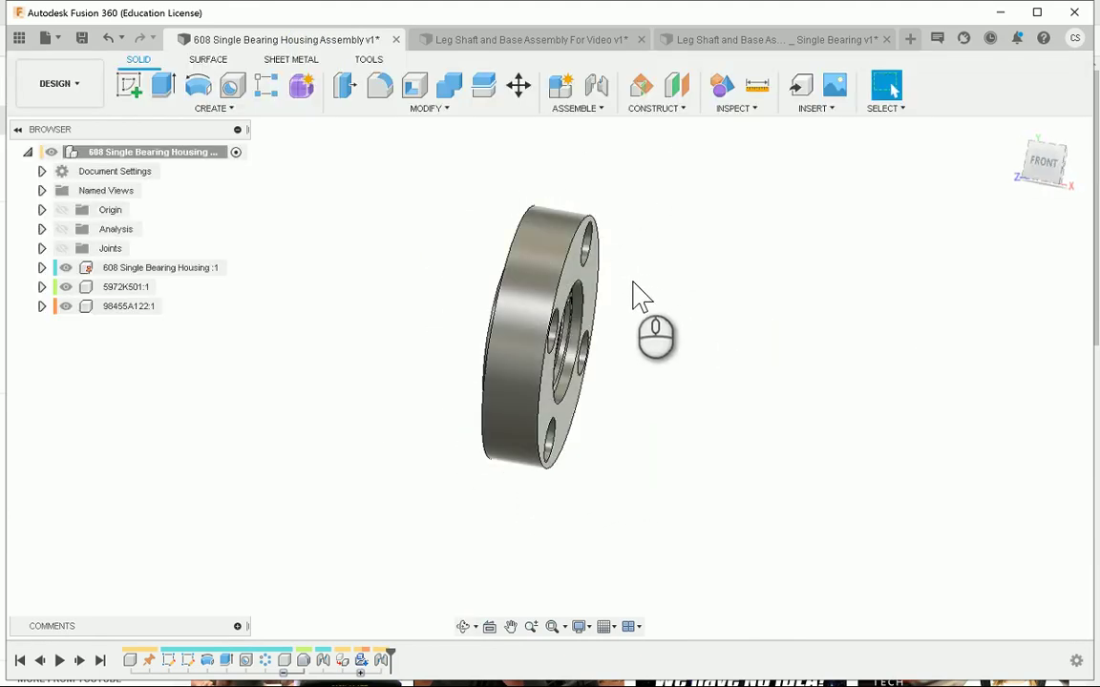
{"action": "middle_click_drag", "start_coordinate": [641, 297], "coordinate": [564, 254], "text": "shift"}
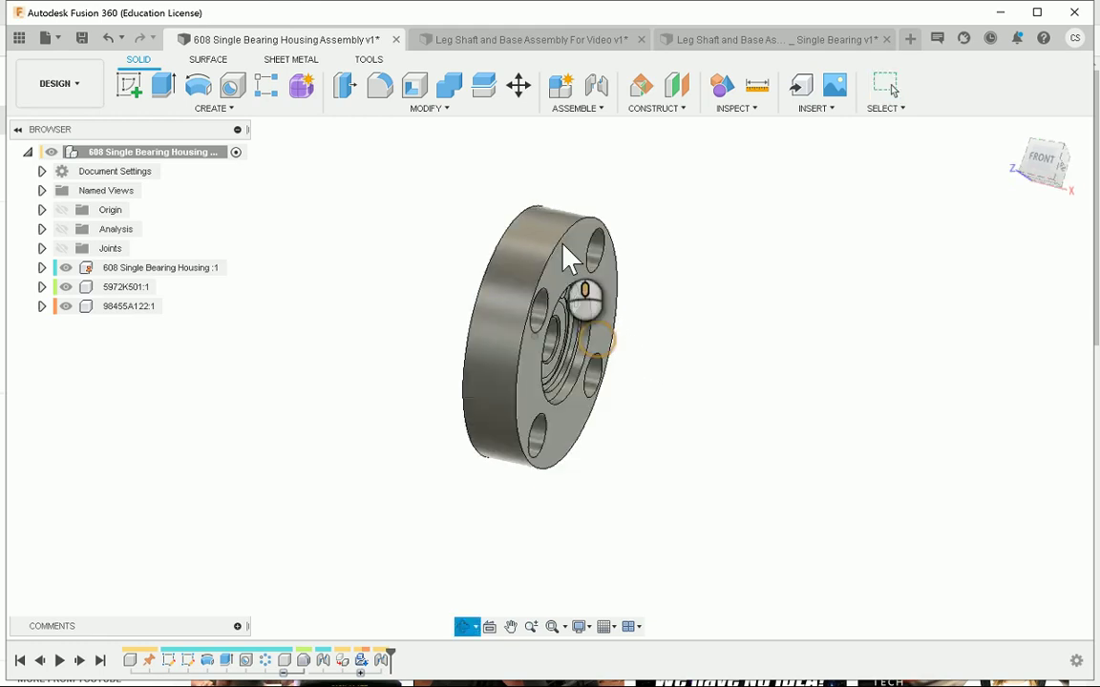
{"action": "left_click", "coordinate": [529, 39]}
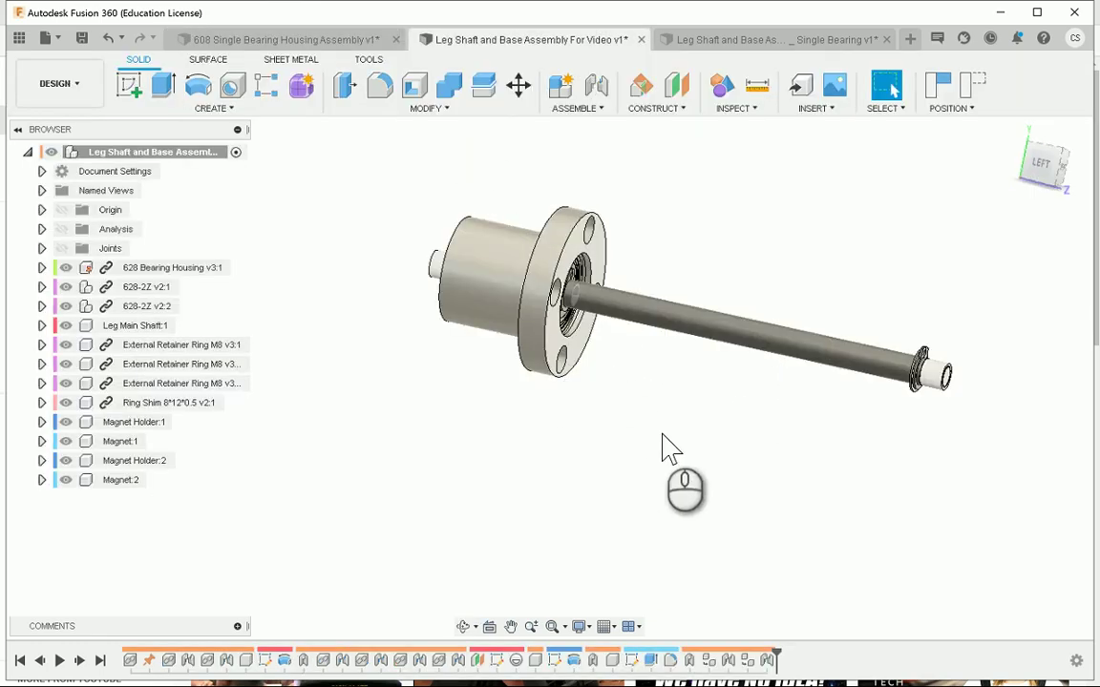
Examine the leg shaft assembly around its flange, identifying the 628 Bearing Housing and the two 628-2Z bearings.
{"action": "middle_click_drag", "start_coordinate": [725, 382], "coordinate": [565, 246], "text": "shift"}
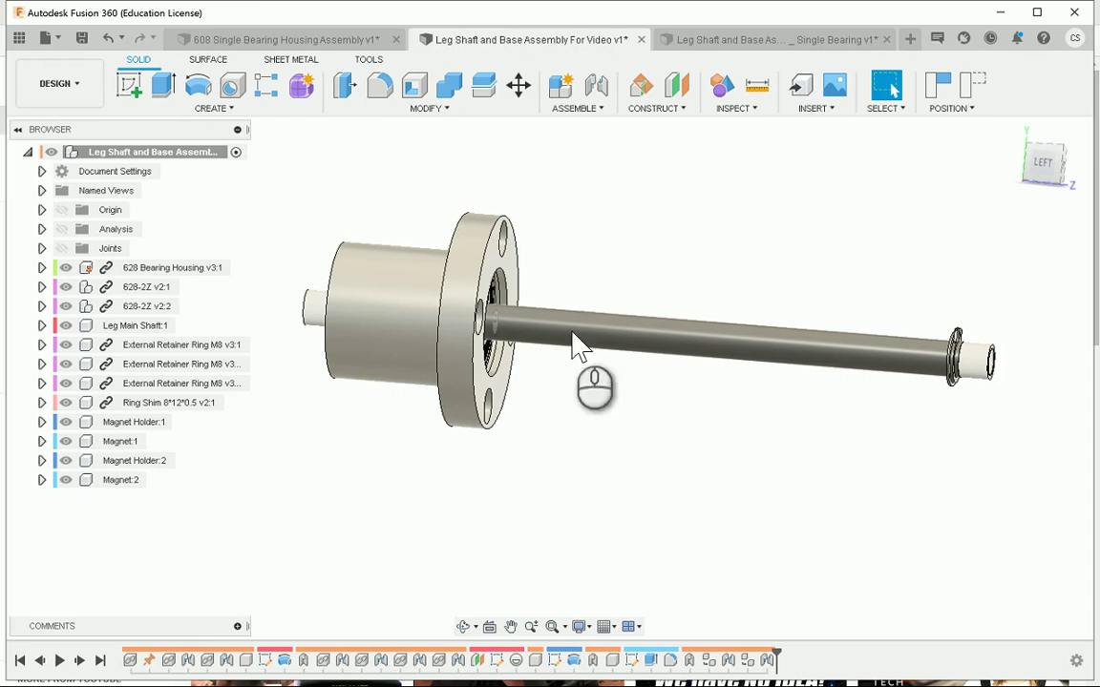
{"action": "middle_click_drag", "start_coordinate": [539, 219], "coordinate": [295, 300], "text": "shift"}
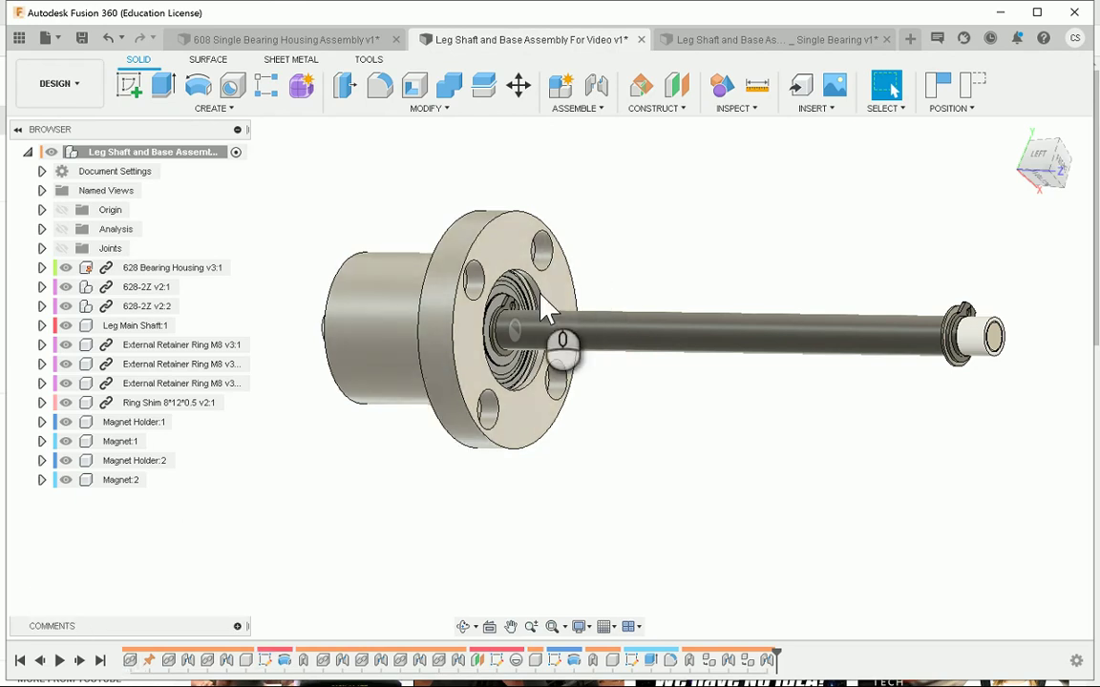
{"action": "scroll", "coordinate": [539, 296], "scroll_direction": "up", "scroll_amount": 4}
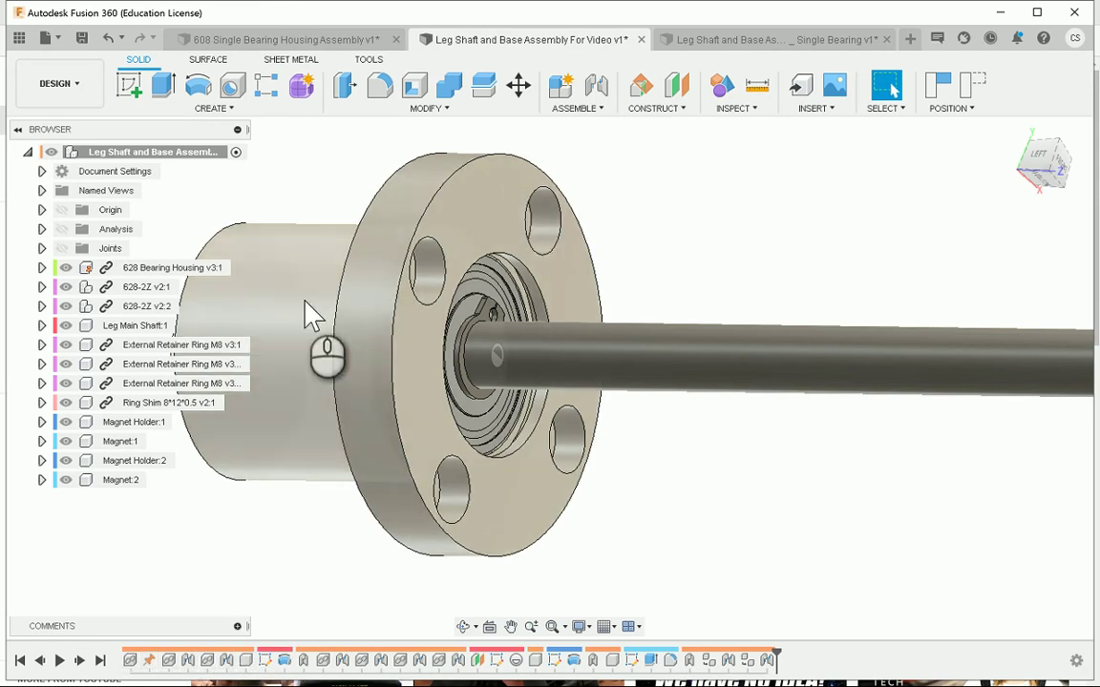
{"action": "left_click", "coordinate": [306, 301]}
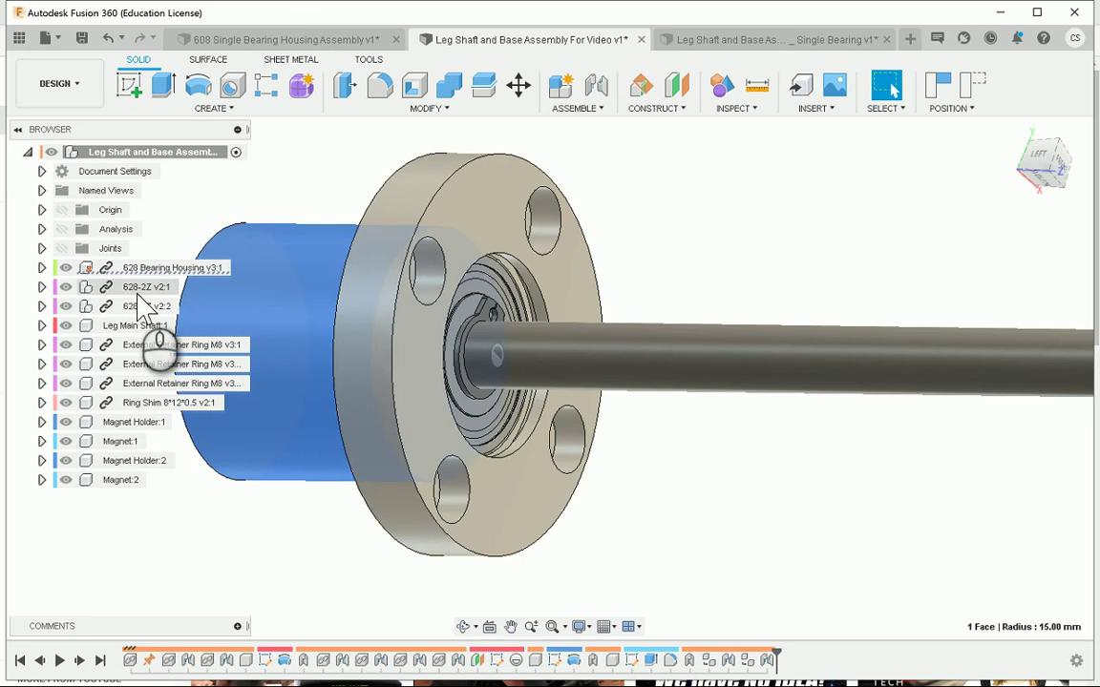
{"action": "left_click", "coordinate": [146, 287]}
{"action": "left_click", "coordinate": [110, 311]}
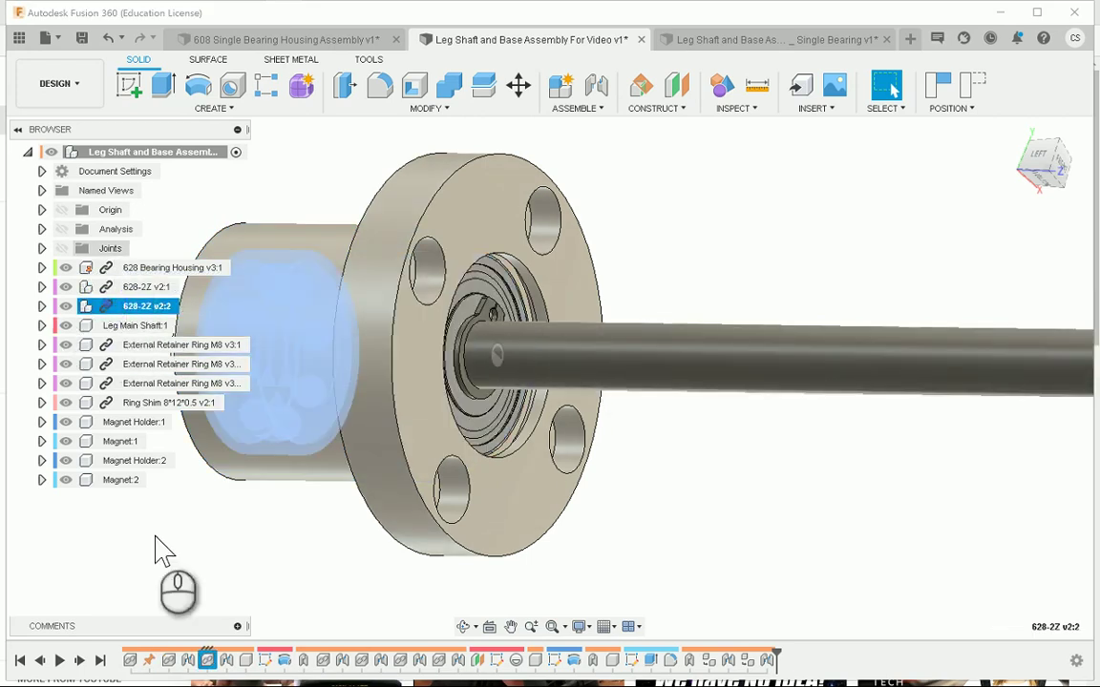
Group the timeline features from the 628 Bearing Housing insert through the Rigid2 joint.
{"action": "left_click", "coordinate": [227, 660]}
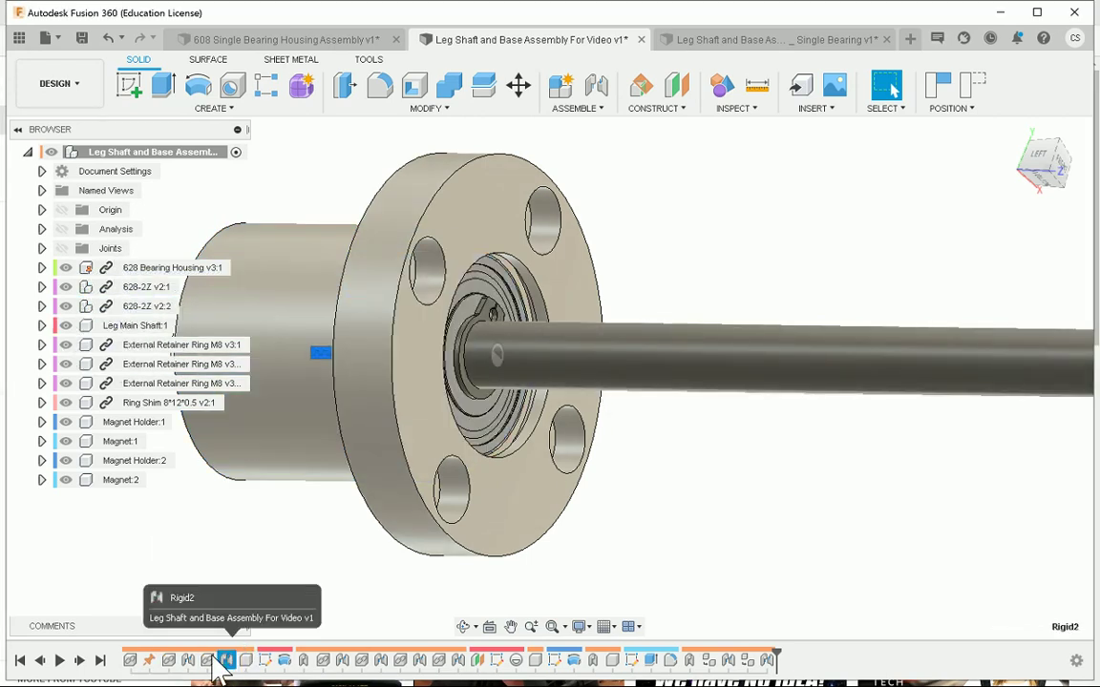
{"action": "left_click", "coordinate": [129, 660]}
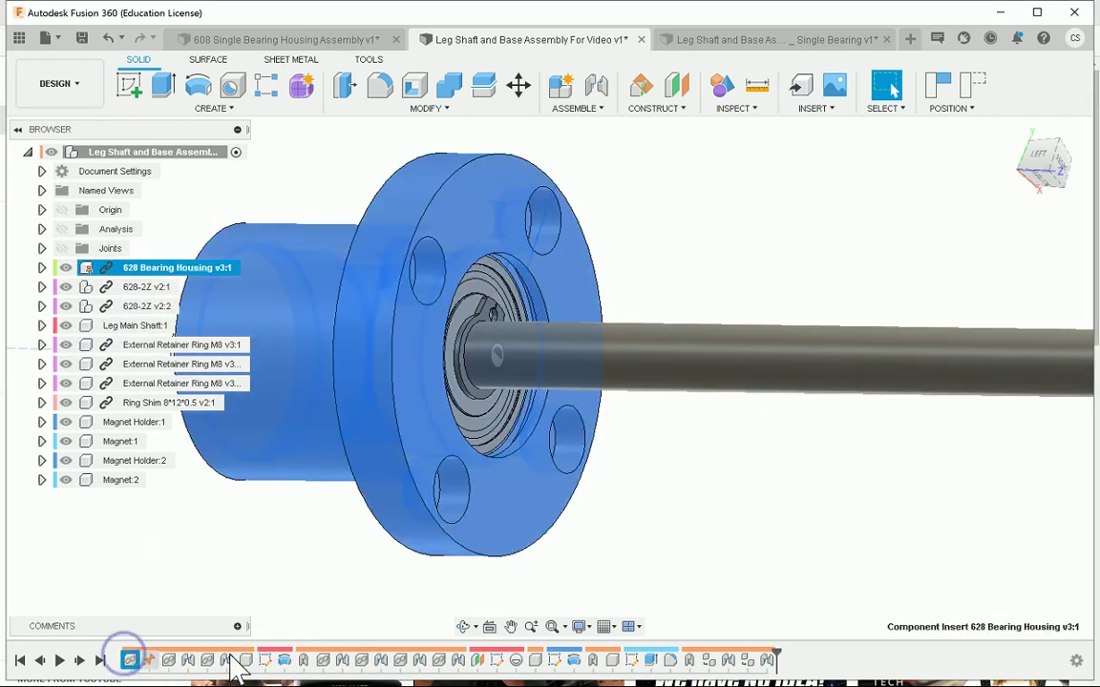
{"action": "left_click", "coordinate": [227, 660], "text": "shift"}
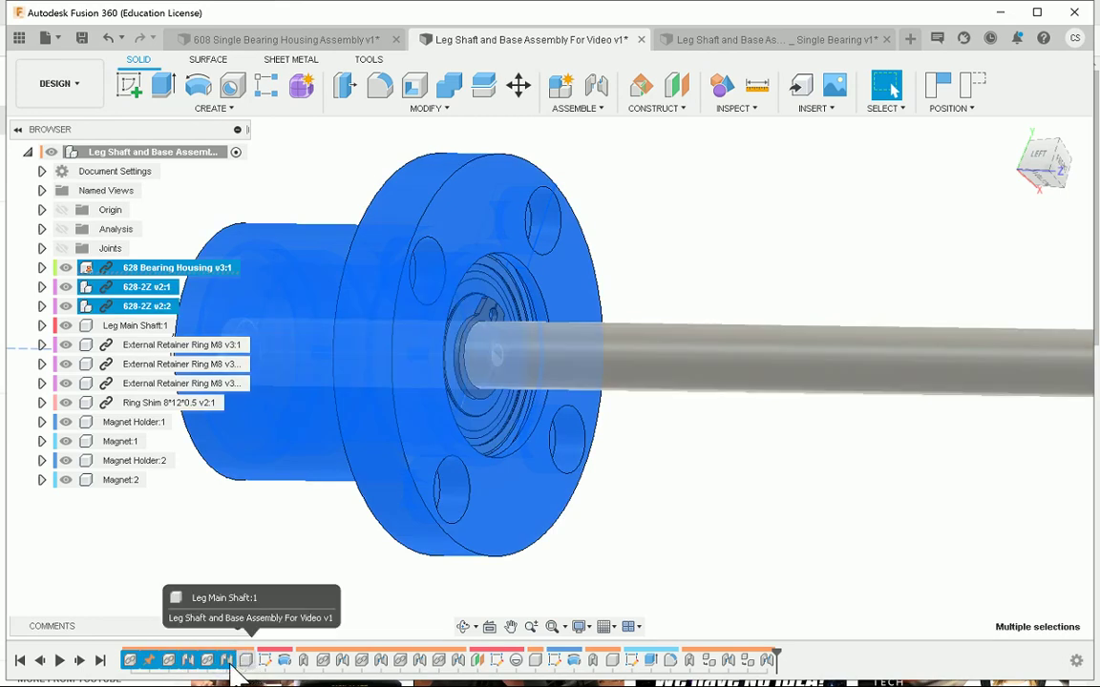
{"action": "right_click", "coordinate": [233, 660]}
{"action": "left_click", "coordinate": [277, 642]}
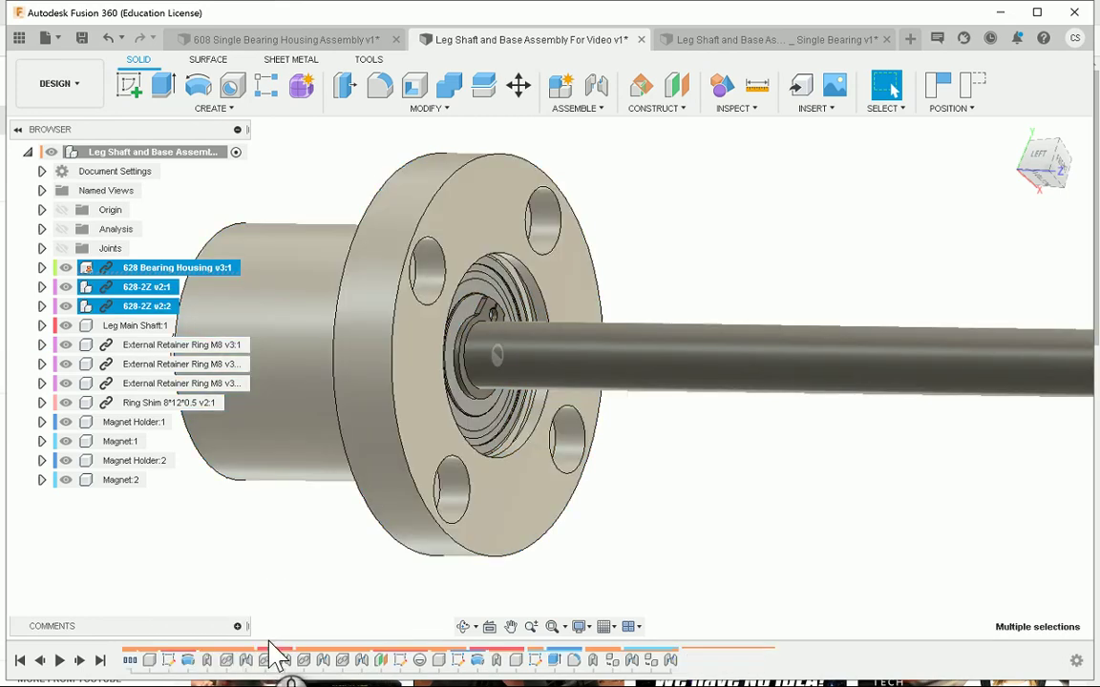
Delete the timeline group holding the 628 Bearing Housing and two 628-2Z bearings, together with its contents, despite the references to it.
{"action": "scroll", "coordinate": [441, 506], "scroll_direction": "down", "scroll_amount": 5}
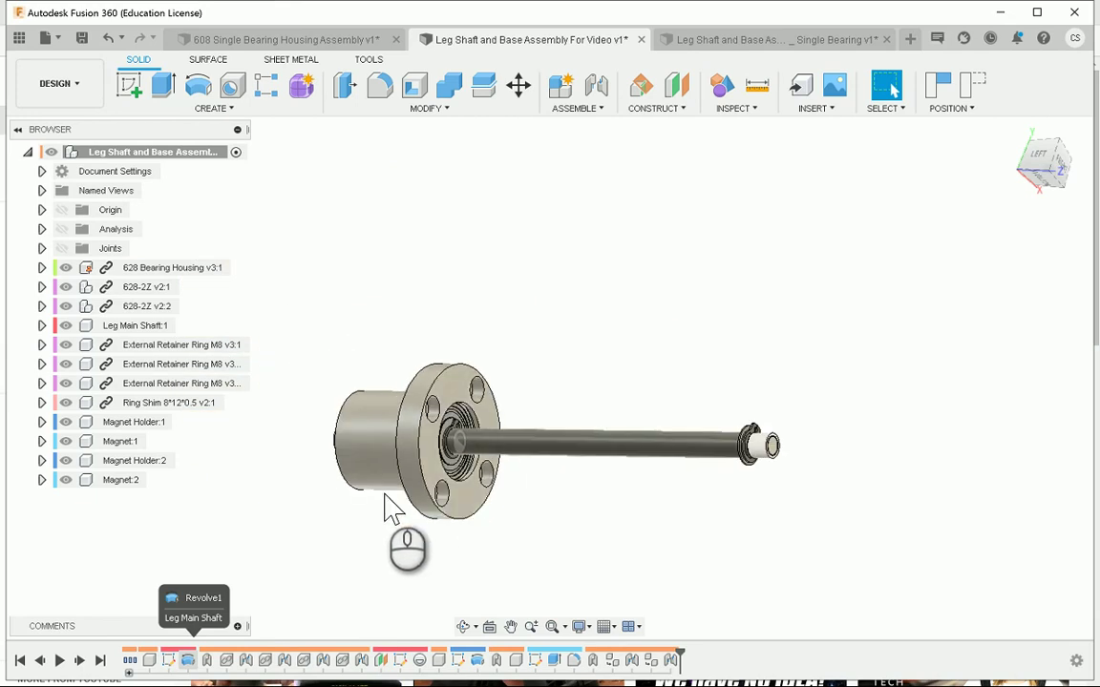
{"action": "middle_click_drag", "start_coordinate": [458, 463], "coordinate": [619, 356], "text": "shift"}
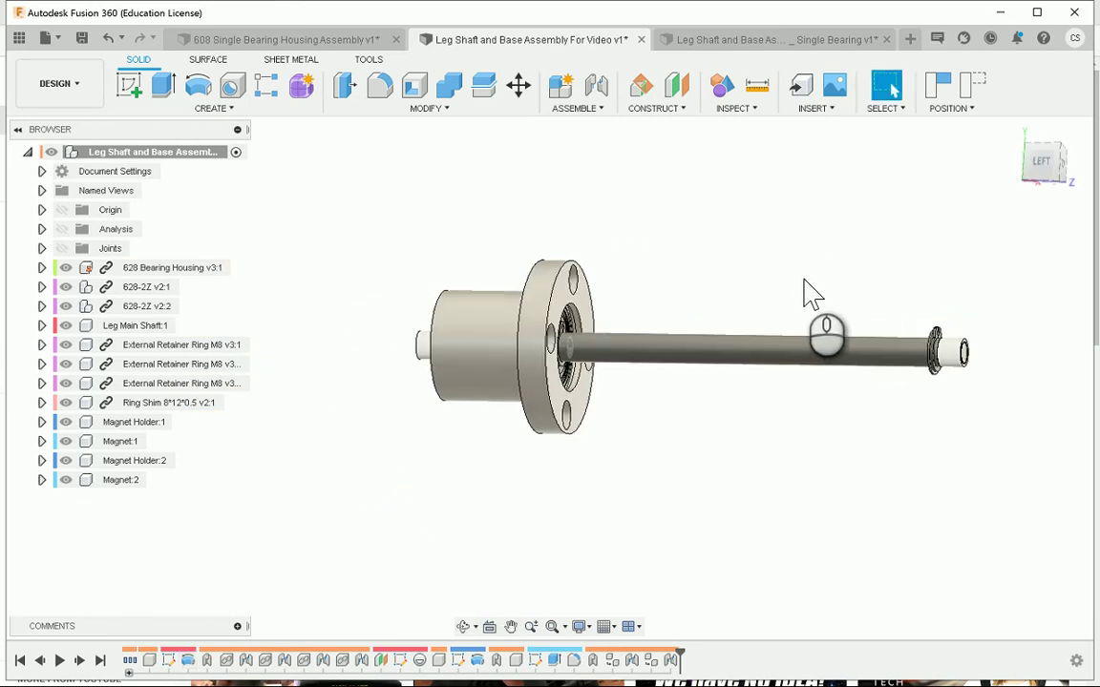
{"action": "scroll", "coordinate": [804, 294], "scroll_direction": "up", "scroll_amount": 1}
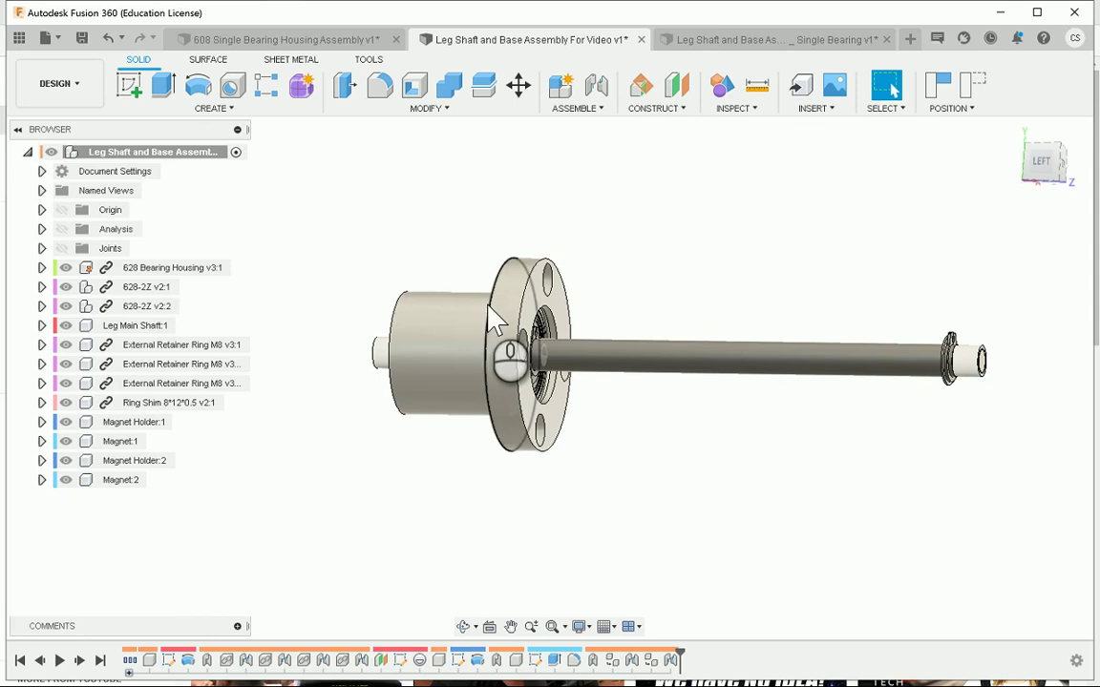
{"action": "middle_click_drag", "start_coordinate": [561, 563], "coordinate": [482, 491], "text": "shift"}
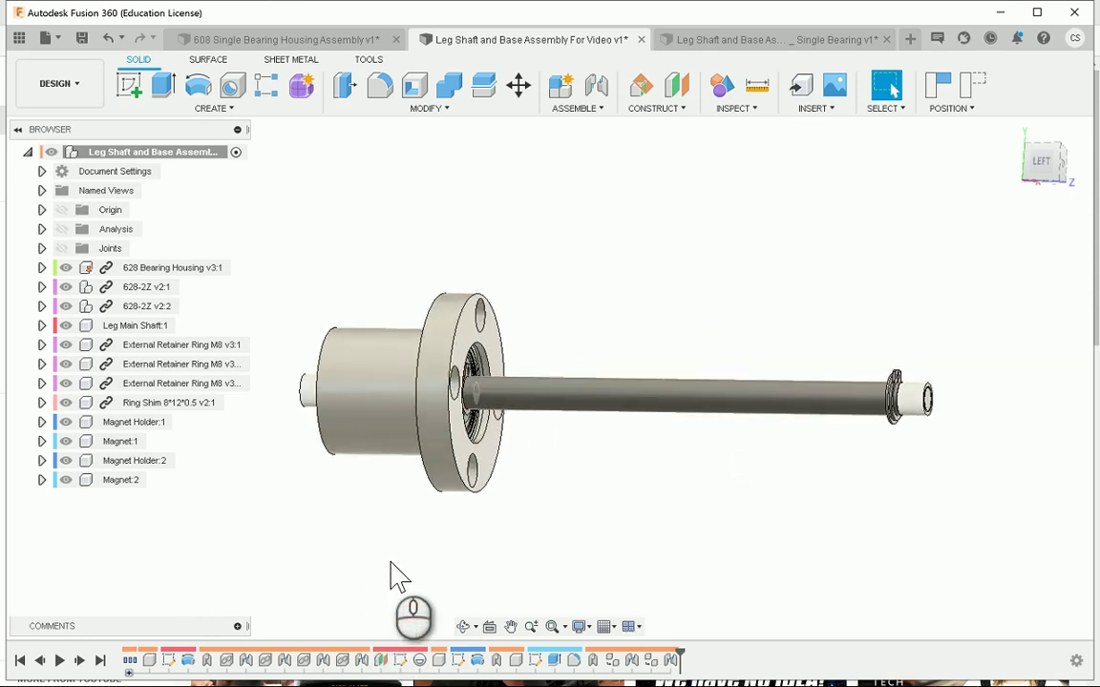
{"action": "left_click", "coordinate": [130, 660]}
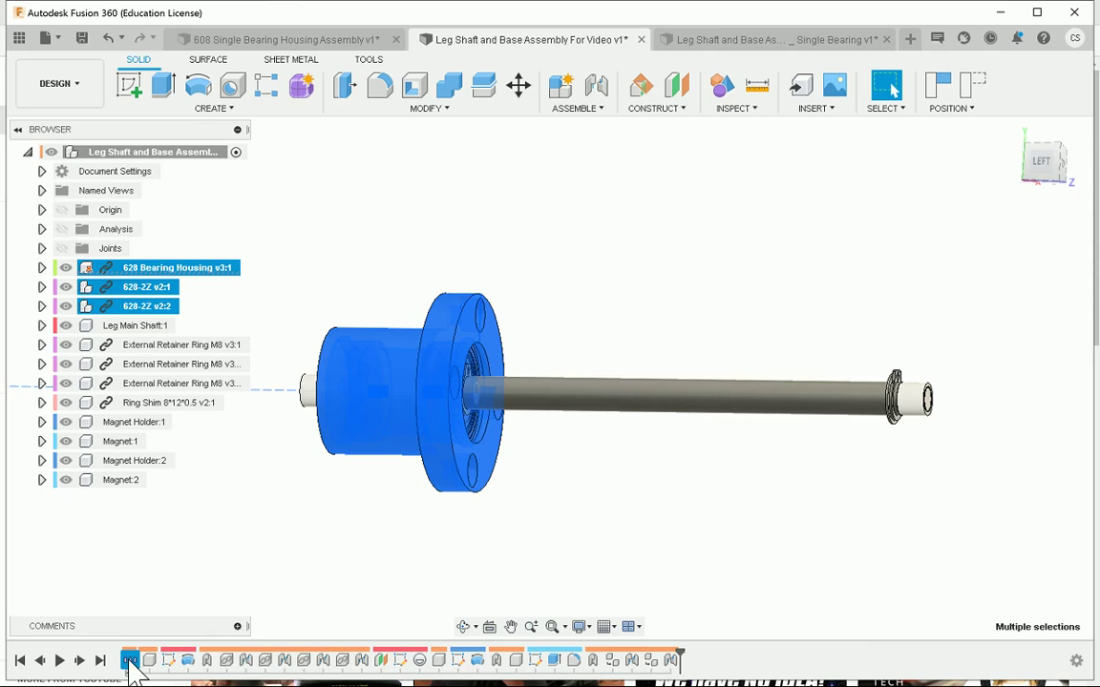
{"action": "key", "text": "Delete"}
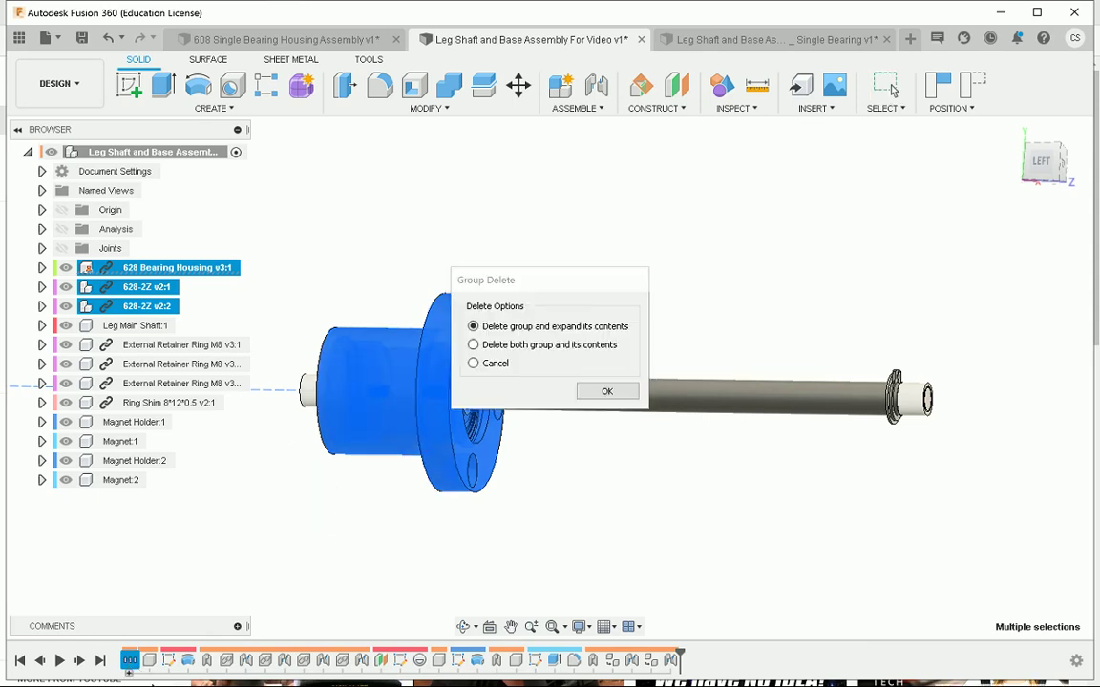
{"action": "left_click", "coordinate": [578, 345]}
{"action": "left_click", "coordinate": [607, 391]}
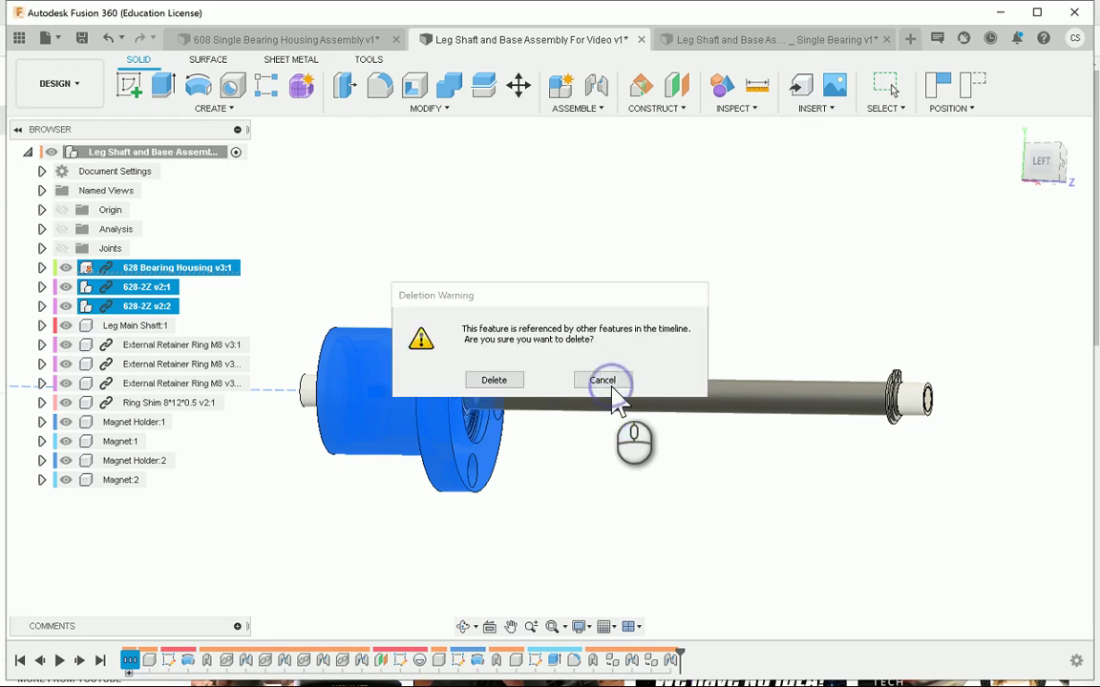
{"action": "left_click", "coordinate": [494, 380]}
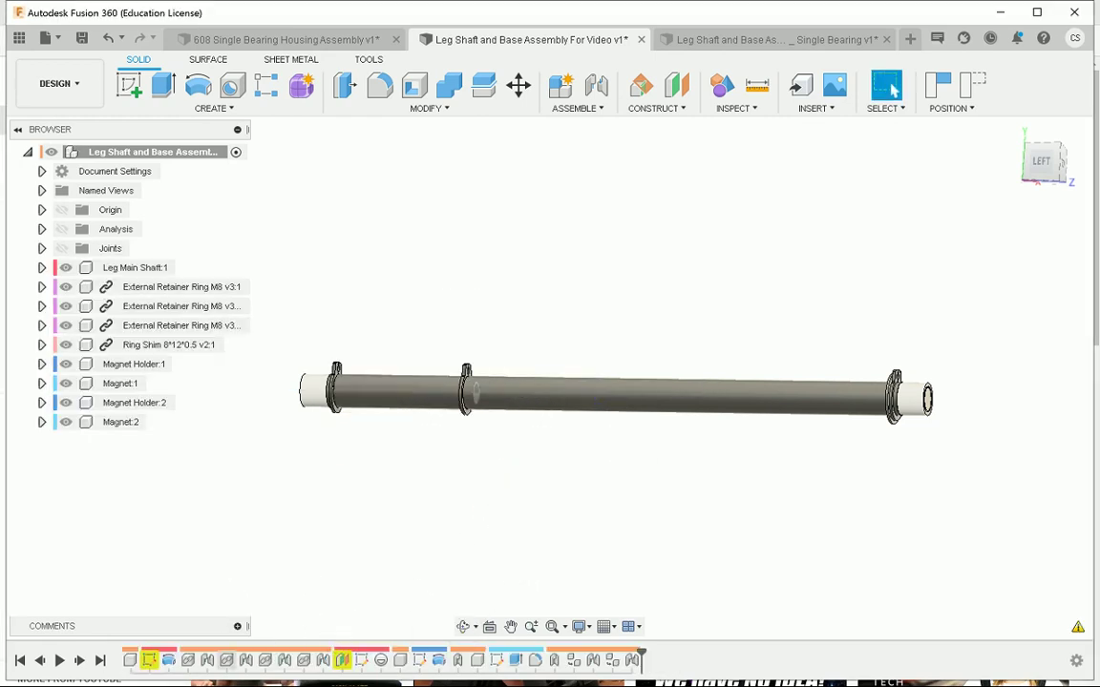
Check the flagged Sketch1 and Plane1 of the Leg Main Shaft, and undo the group deletion.
{"action": "left_click", "coordinate": [150, 660]}
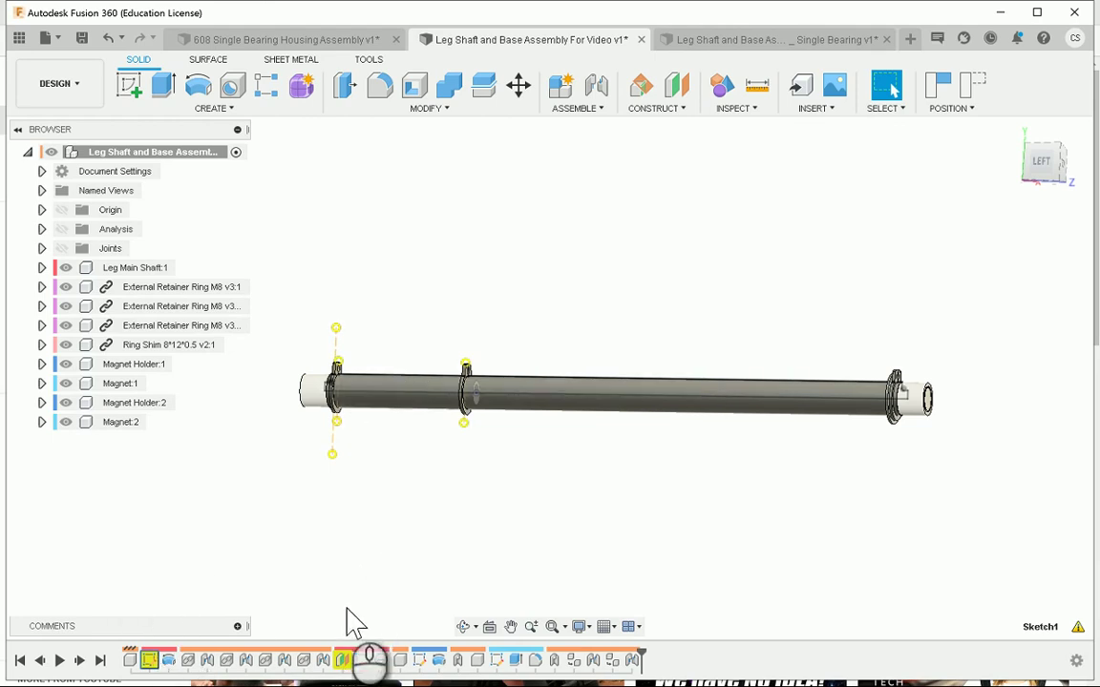
{"action": "left_click", "coordinate": [342, 659]}
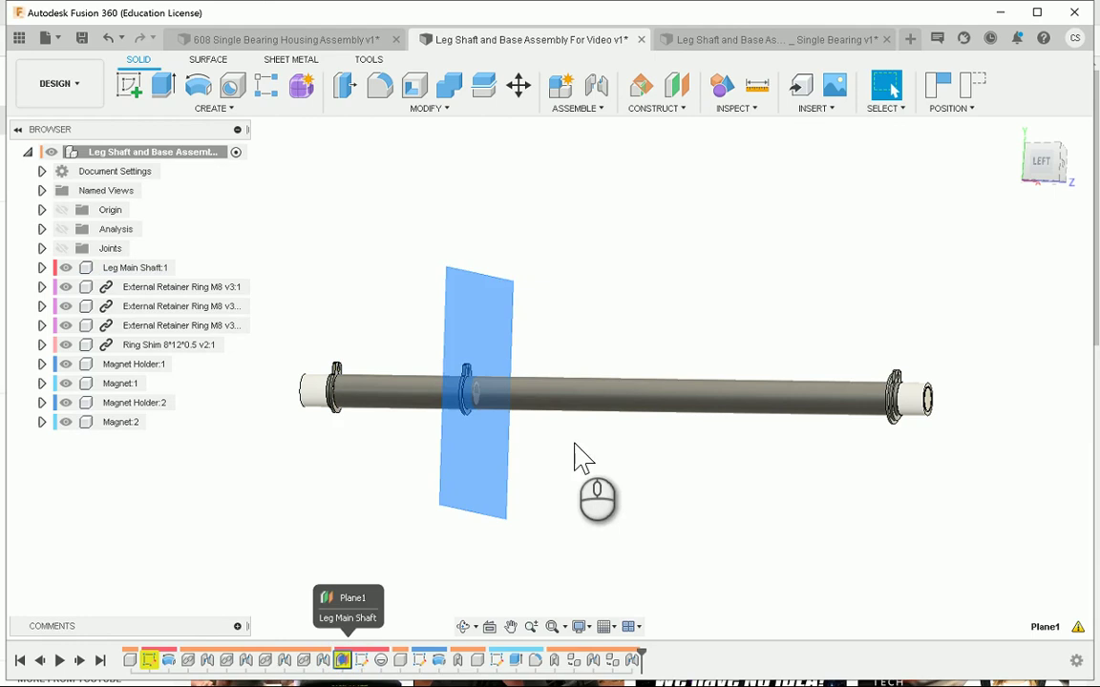
{"action": "middle_click_drag", "start_coordinate": [580, 457], "coordinate": [565, 487], "text": "shift"}
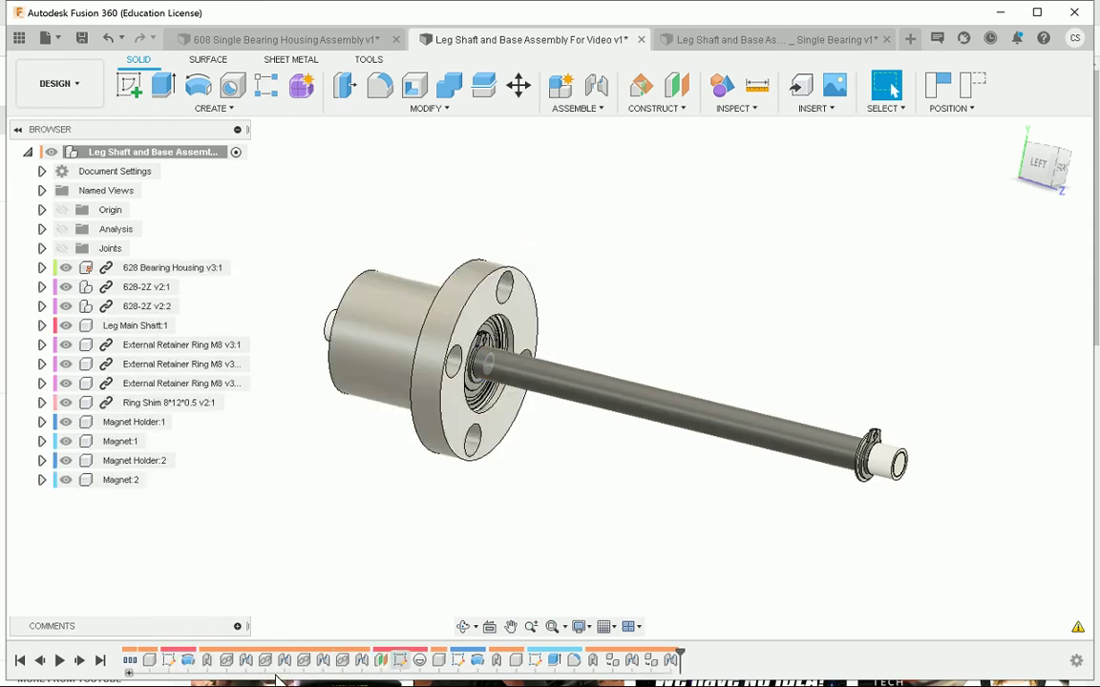
Check the shaft's Rev4 joint, and delete the bearing housing group again along with everything it contains.
{"action": "left_click", "coordinate": [207, 662]}
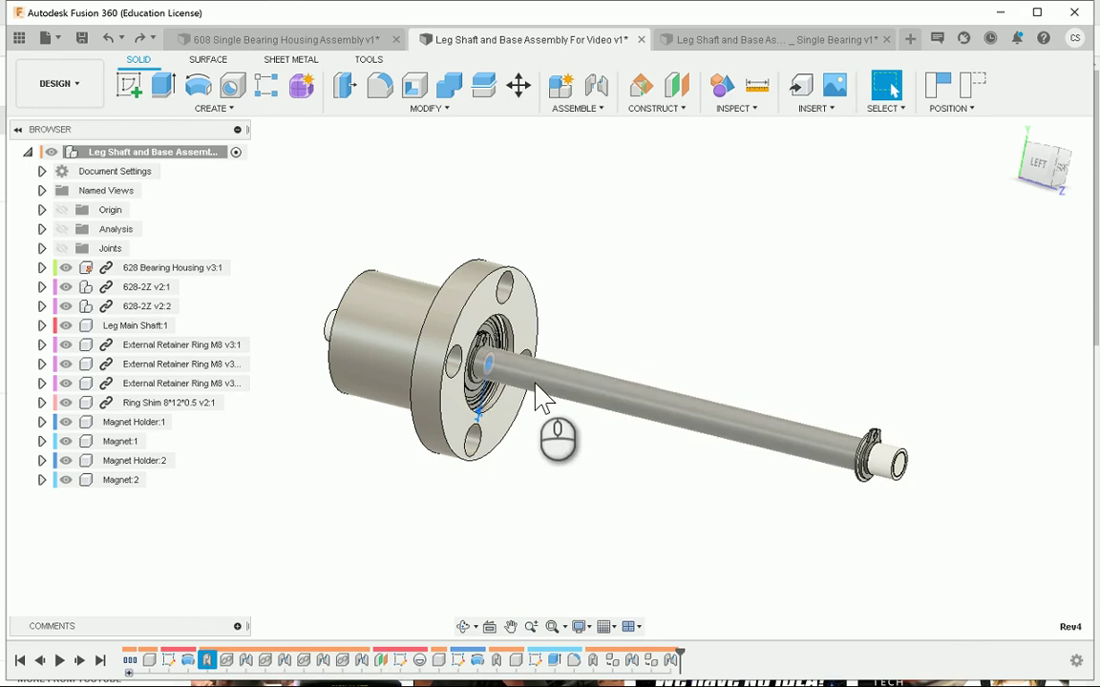
{"action": "left_click", "coordinate": [130, 660]}
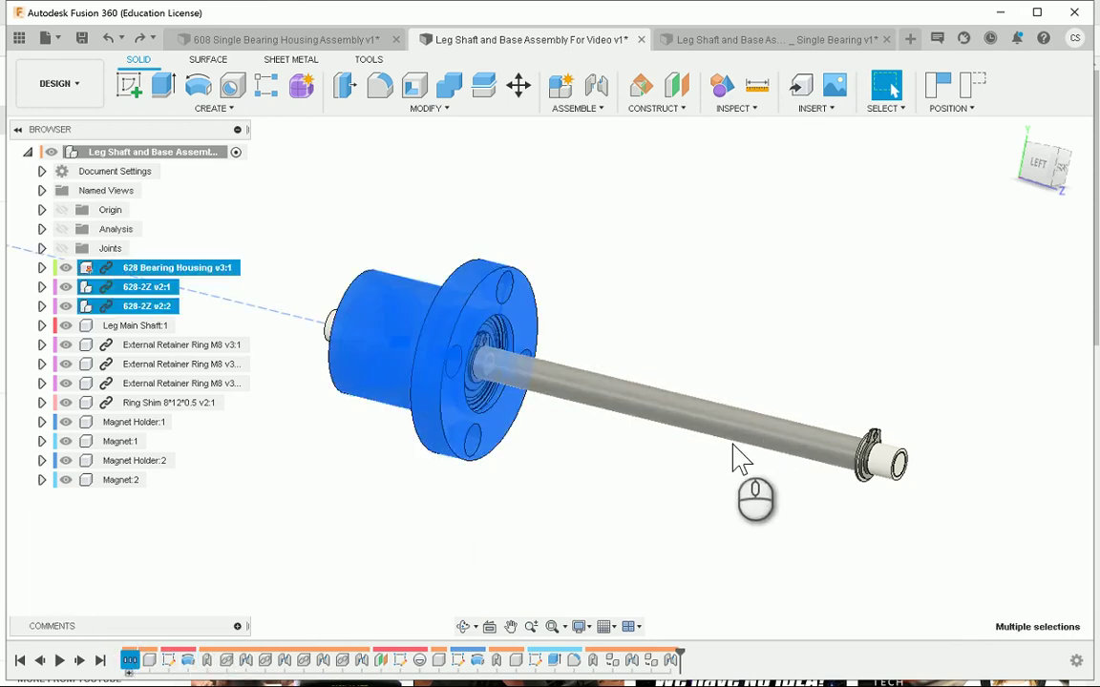
{"action": "key", "text": "Delete"}
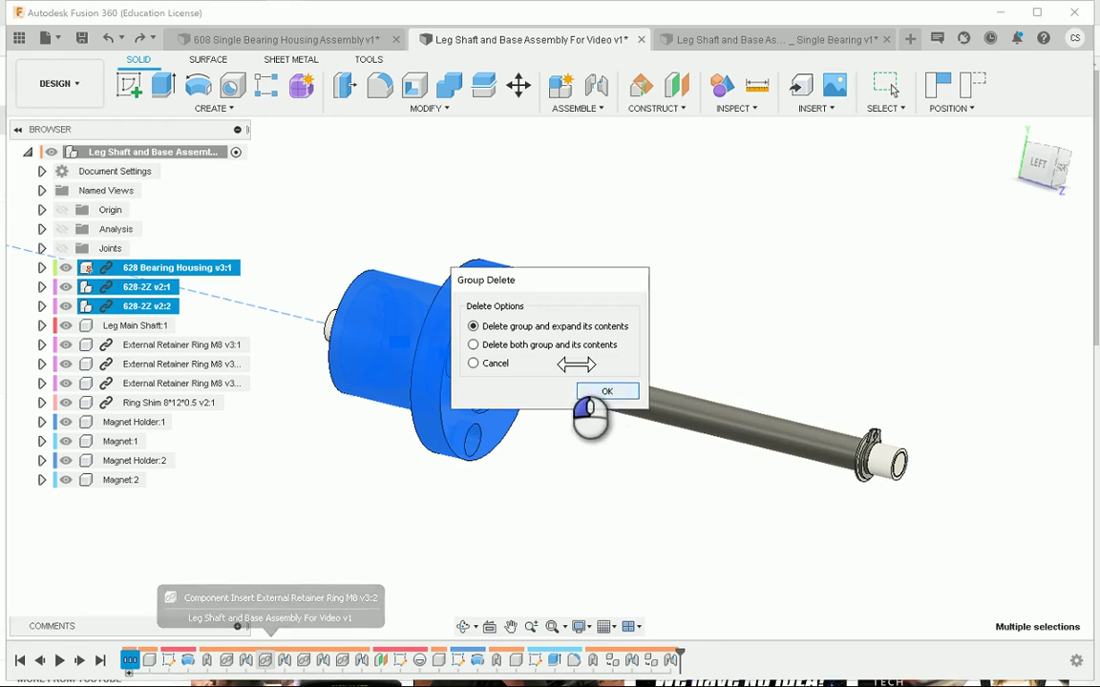
{"action": "left_click", "coordinate": [529, 345]}
{"action": "left_click", "coordinate": [607, 391]}
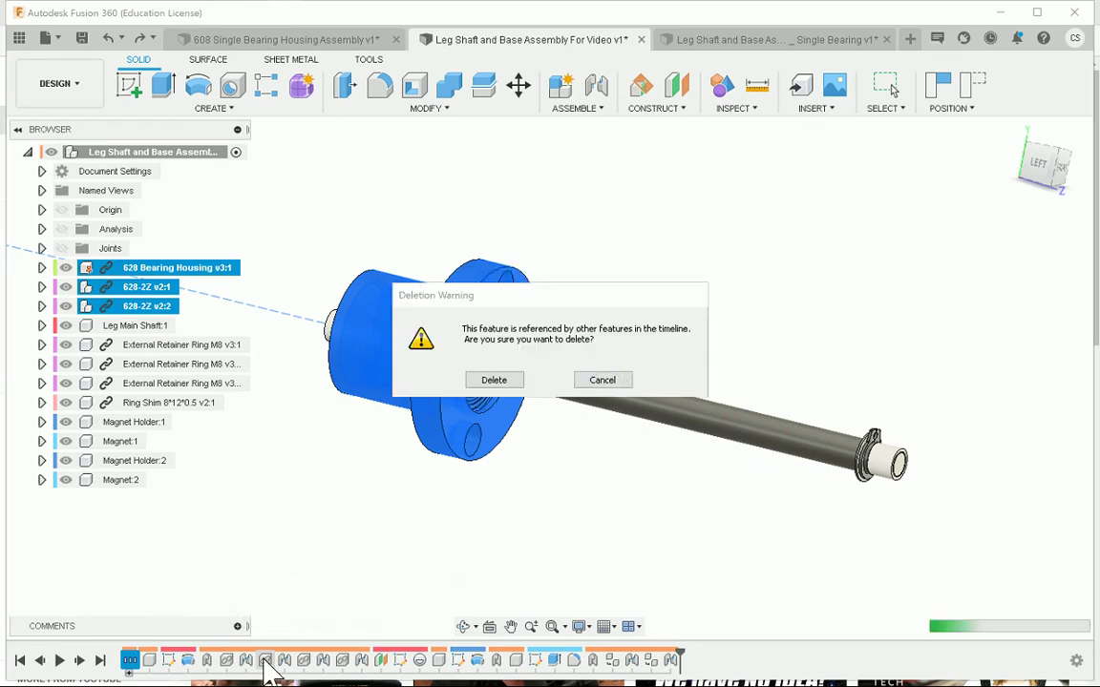
{"action": "left_click", "coordinate": [497, 380]}
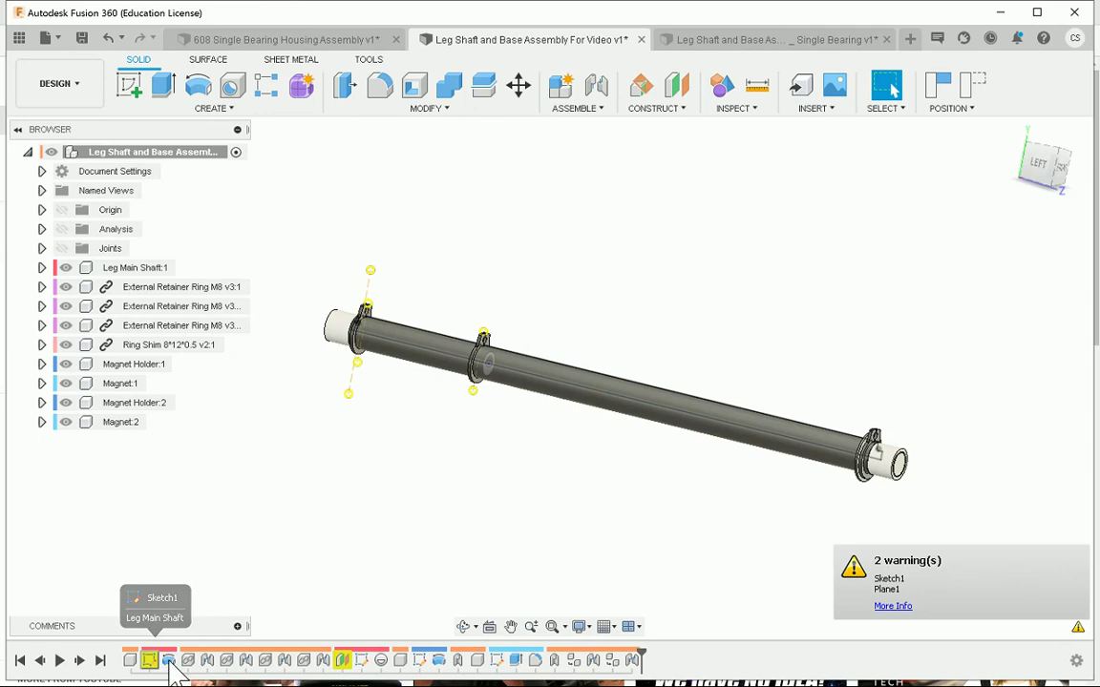
Undo the repeated deletion to restore the bearing housing and both bearings.
{"action": "left_click", "coordinate": [363, 474]}
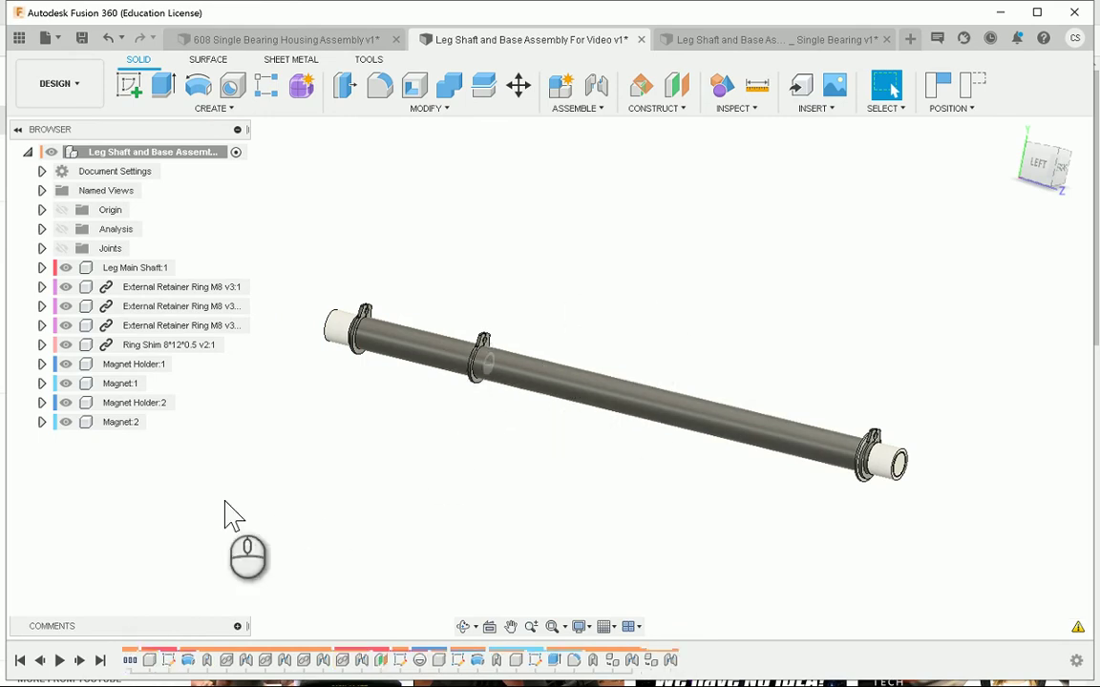
{"action": "key", "text": "ctrl+z"}
{"action": "middle_click_drag", "start_coordinate": [400, 512], "coordinate": [418, 482], "text": "shift"}
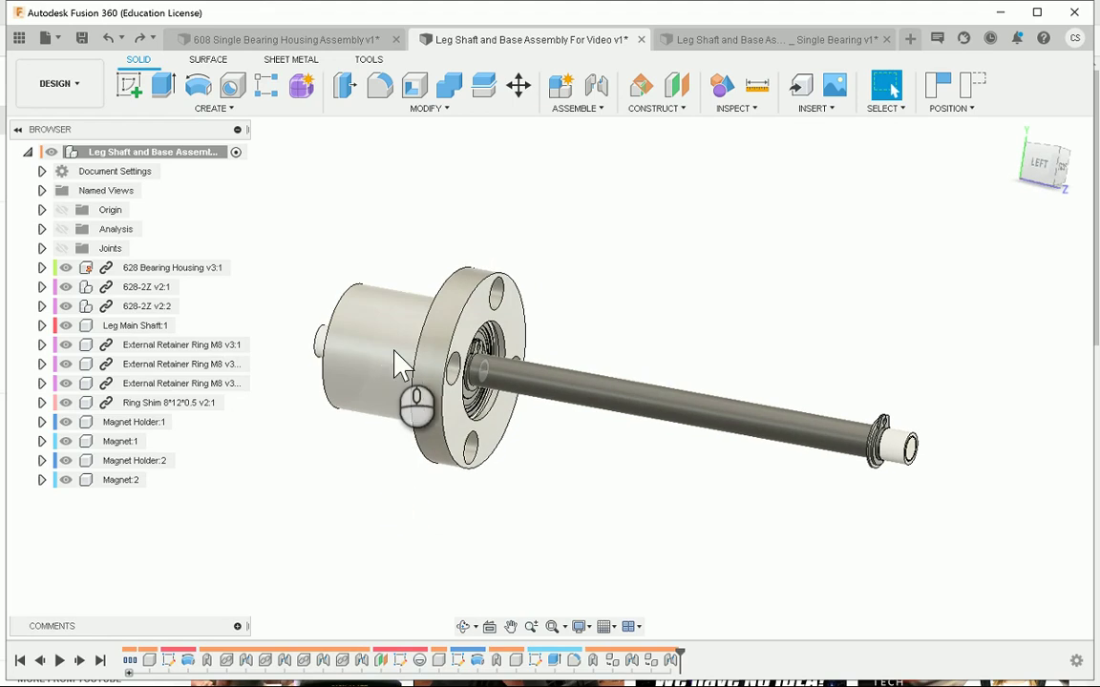
Insert the 608 Single Bearing Housing Assembly from the Robot folder of the Dynamic Biped FYP project into the leg shaft assembly.
{"action": "left_click", "coordinate": [19, 38]}
{"action": "scroll", "coordinate": [143, 248], "scroll_direction": "up", "scroll_amount": 3}
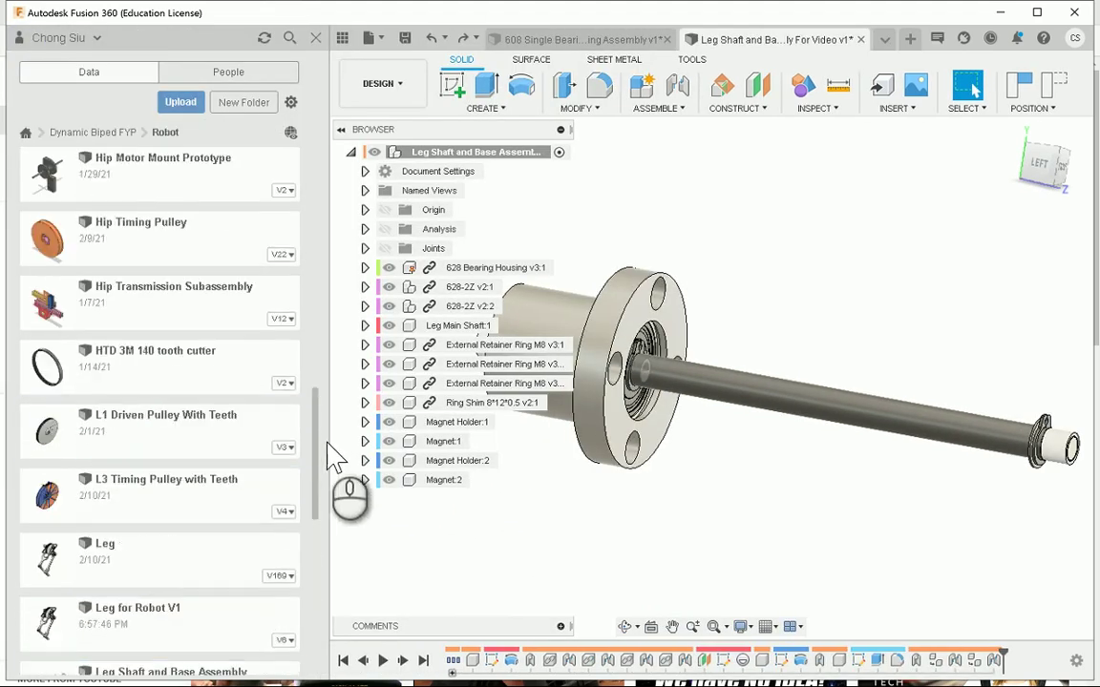
{"action": "left_click_drag", "start_coordinate": [325, 453], "coordinate": [336, 196]}
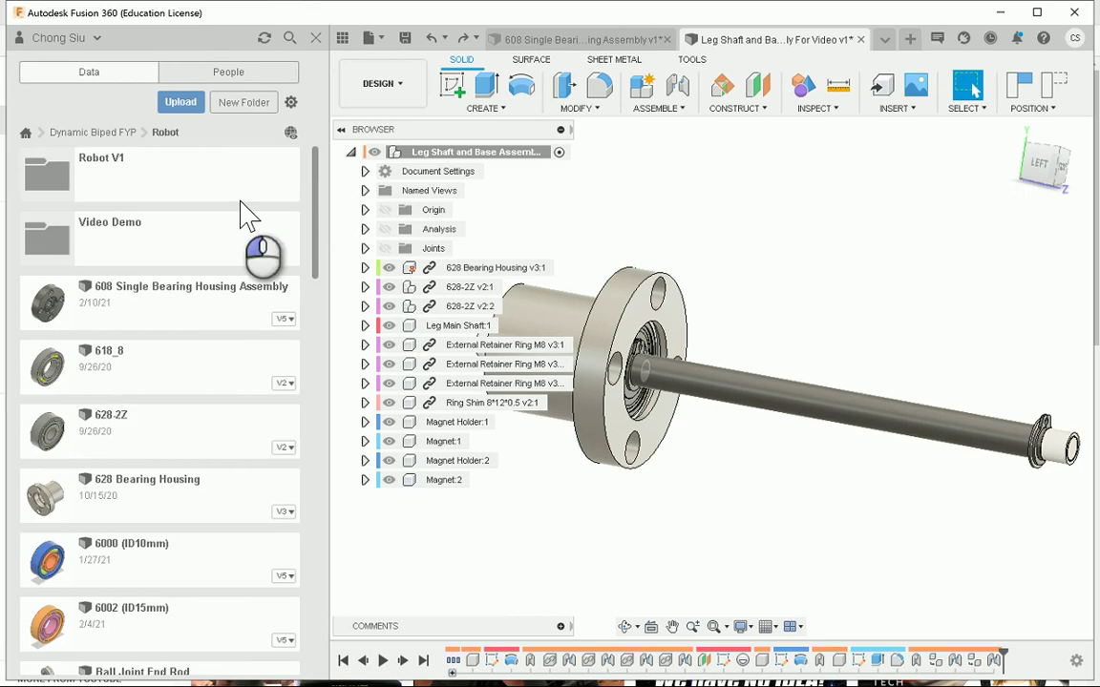
{"action": "scroll", "coordinate": [181, 406], "scroll_direction": "down", "scroll_amount": 10}
{"action": "scroll", "coordinate": [258, 382], "scroll_direction": "up", "scroll_amount": 10}
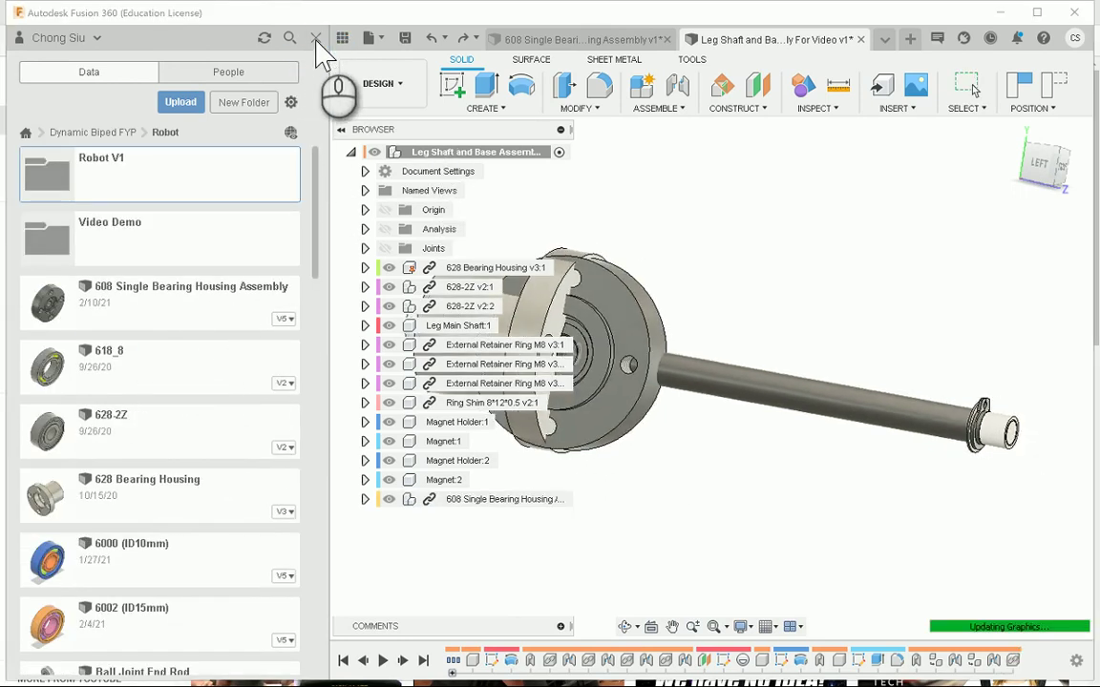
Rotate the inserted 608 Single Bearing Housing Assembly by -90 degrees about the Y axis and accept its placement.
{"action": "left_click", "coordinate": [315, 38]}
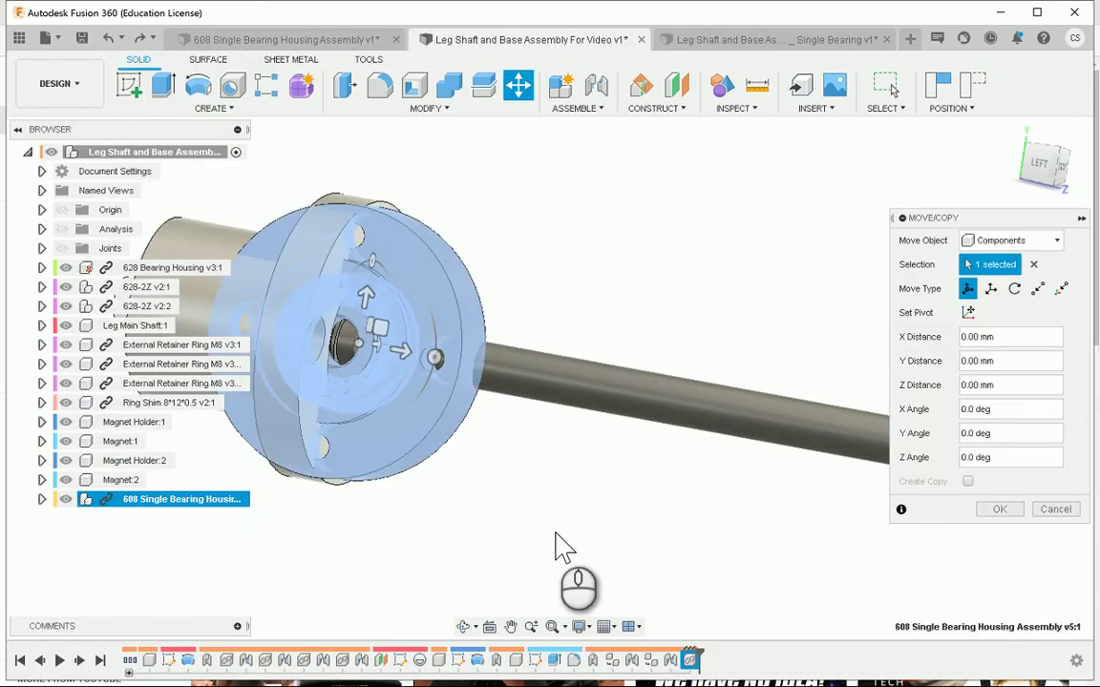
{"action": "middle_click_drag", "start_coordinate": [422, 447], "coordinate": [423, 420], "text": "shift"}
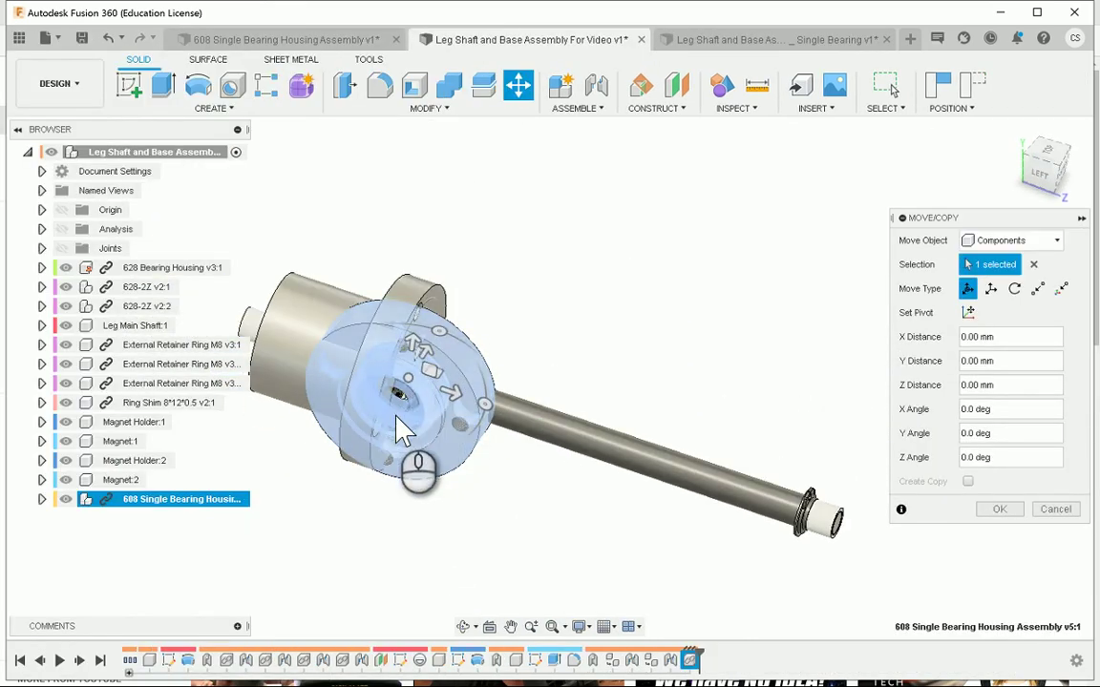
{"action": "scroll", "coordinate": [394, 411], "scroll_direction": "down", "scroll_amount": 2}
{"action": "scroll", "coordinate": [394, 410], "scroll_direction": "up", "scroll_amount": 5}
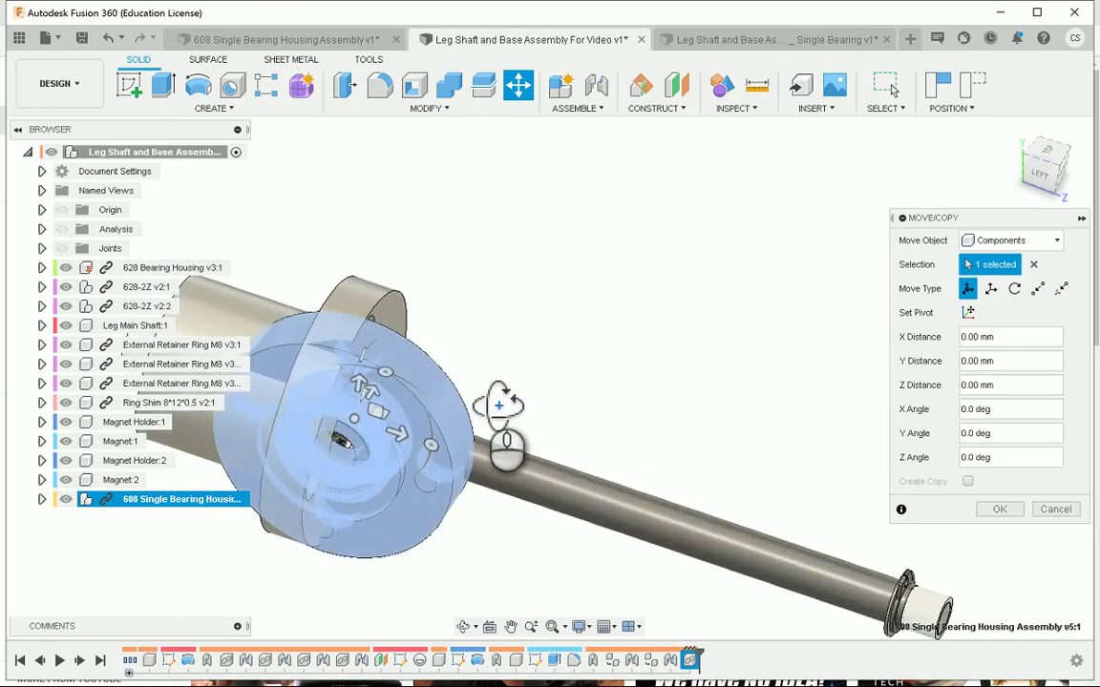
{"action": "middle_click_drag", "start_coordinate": [482, 420], "coordinate": [474, 415], "text": "shift"}
{"action": "left_click_drag", "start_coordinate": [402, 371], "coordinate": [451, 486]}
{"action": "scroll", "coordinate": [387, 540], "scroll_direction": "down", "scroll_amount": 5}
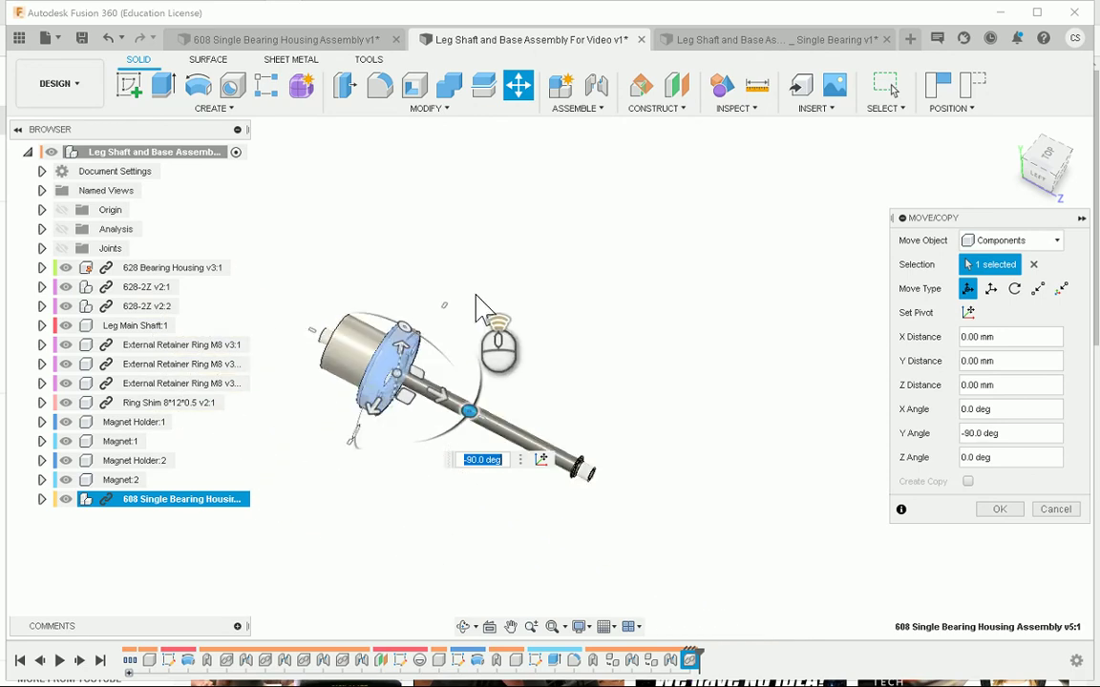
{"action": "middle_click_drag", "start_coordinate": [339, 412], "coordinate": [425, 457], "text": "shift"}
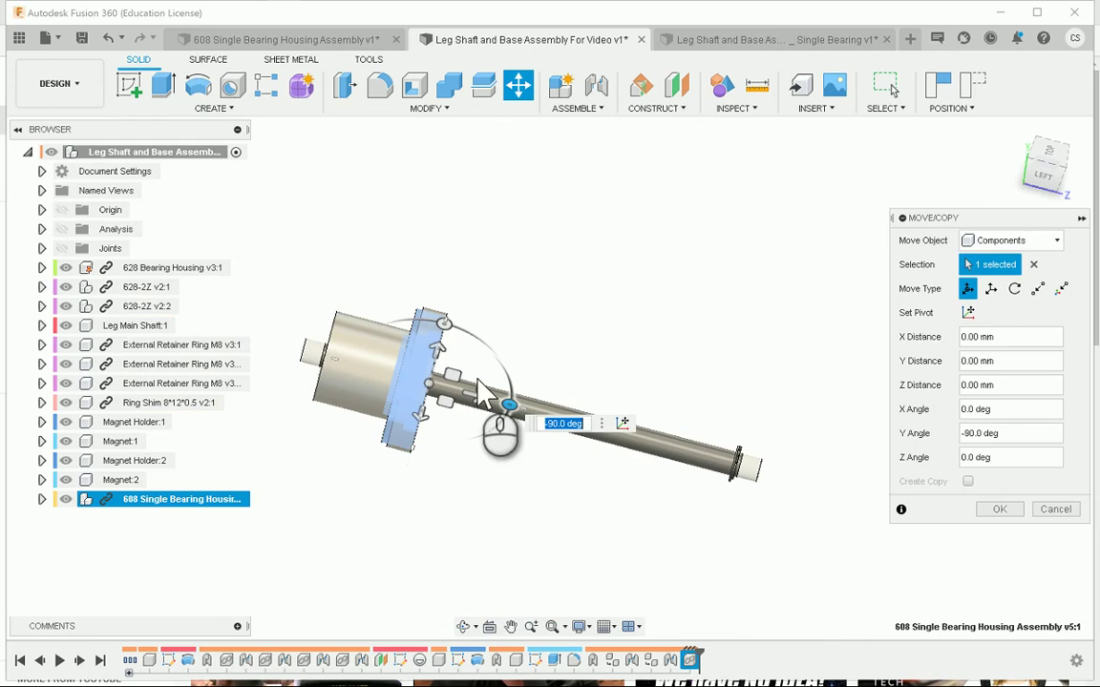
{"action": "left_click", "coordinate": [993, 509]}
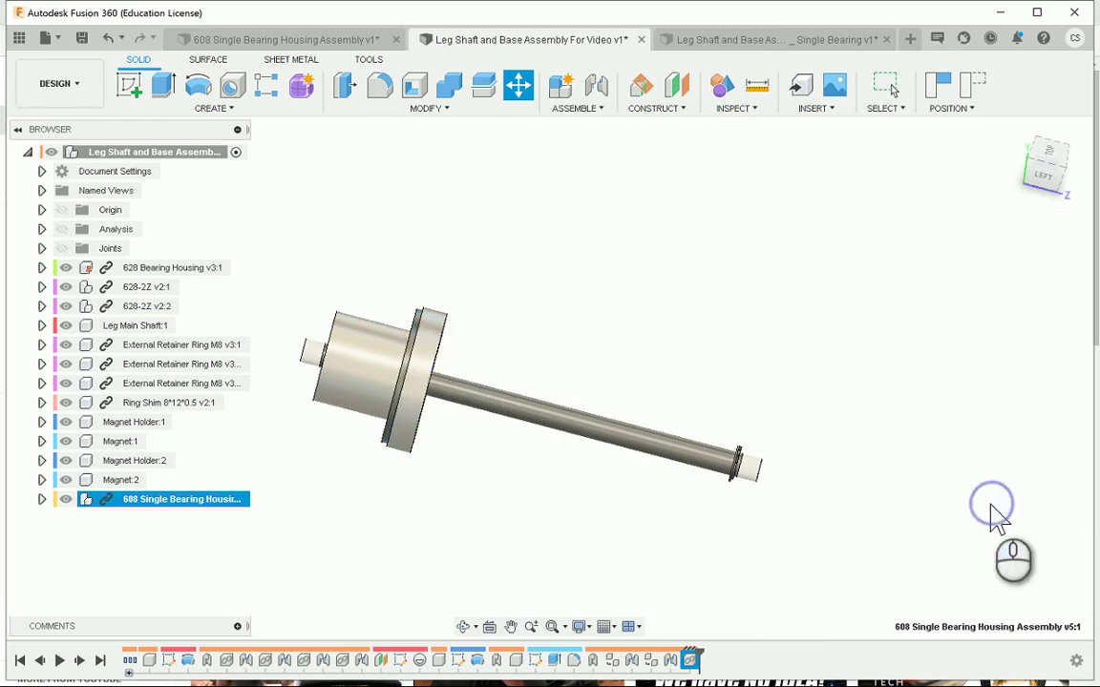
Reorder the 608 Single Bearing Housing Assembly insert to the start of the design history, ahead of the bearing housing group.
{"action": "left_click", "coordinate": [691, 659]}
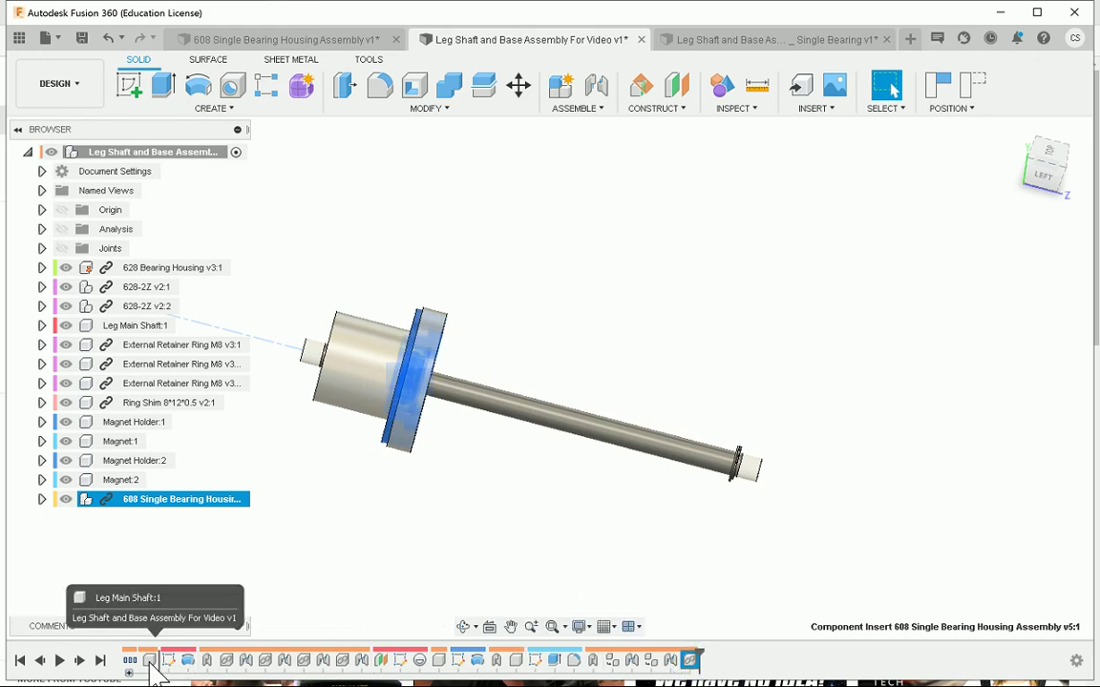
{"action": "left_click", "coordinate": [361, 351]}
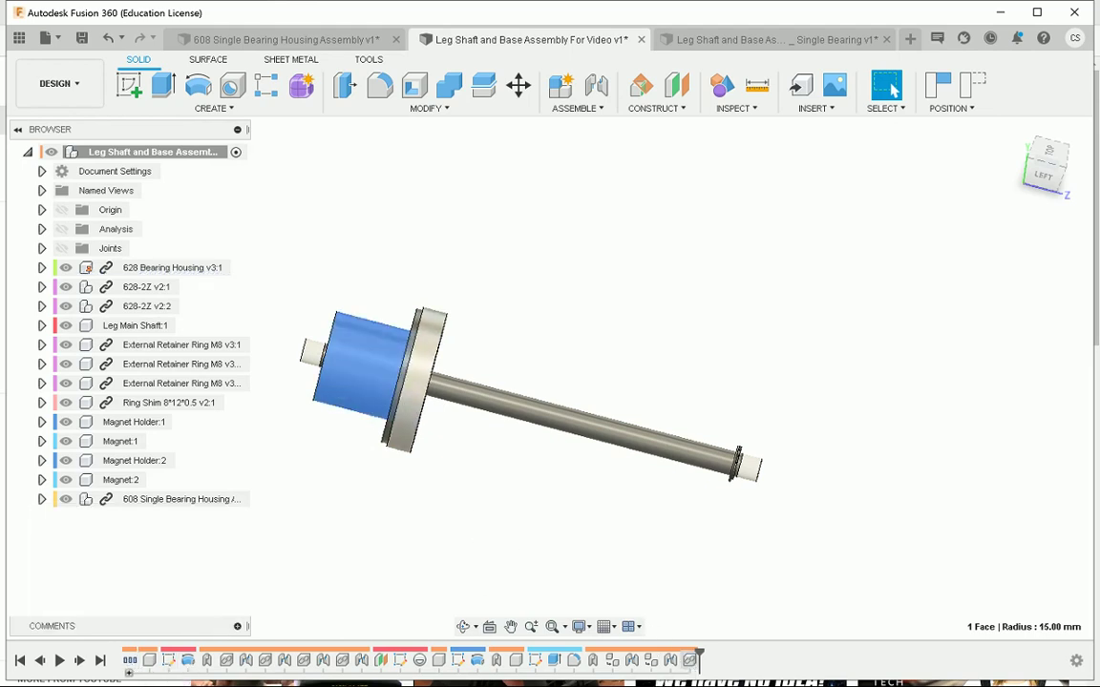
{"action": "left_click", "coordinate": [691, 660]}
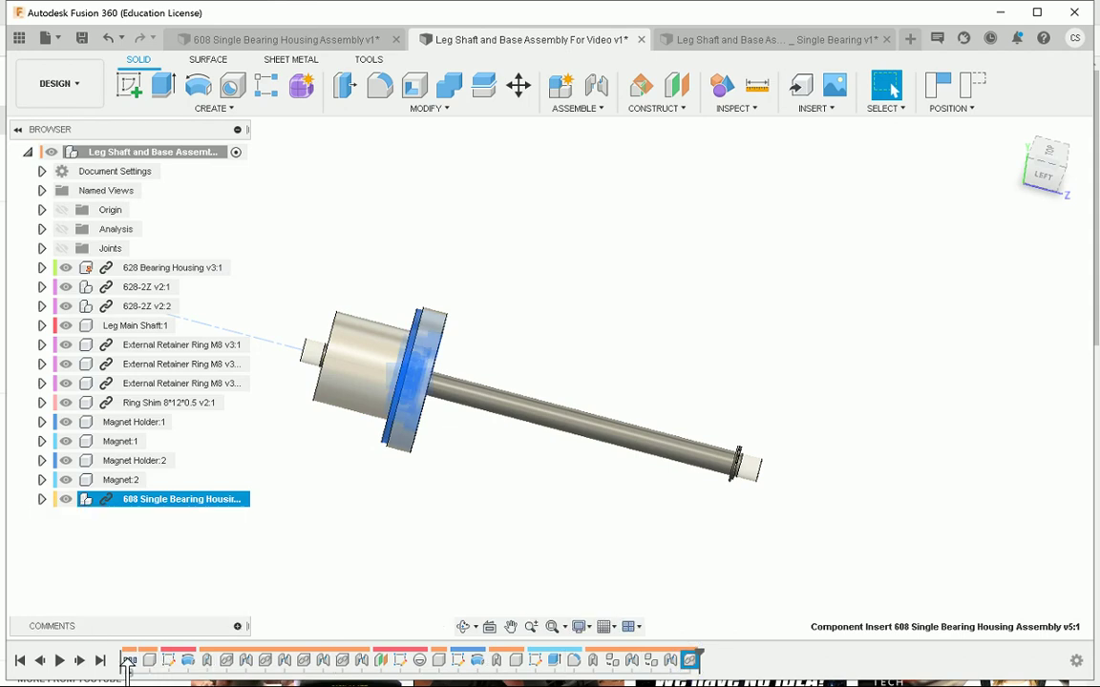
{"action": "scroll", "coordinate": [282, 552], "scroll_direction": "down", "scroll_amount": 2}
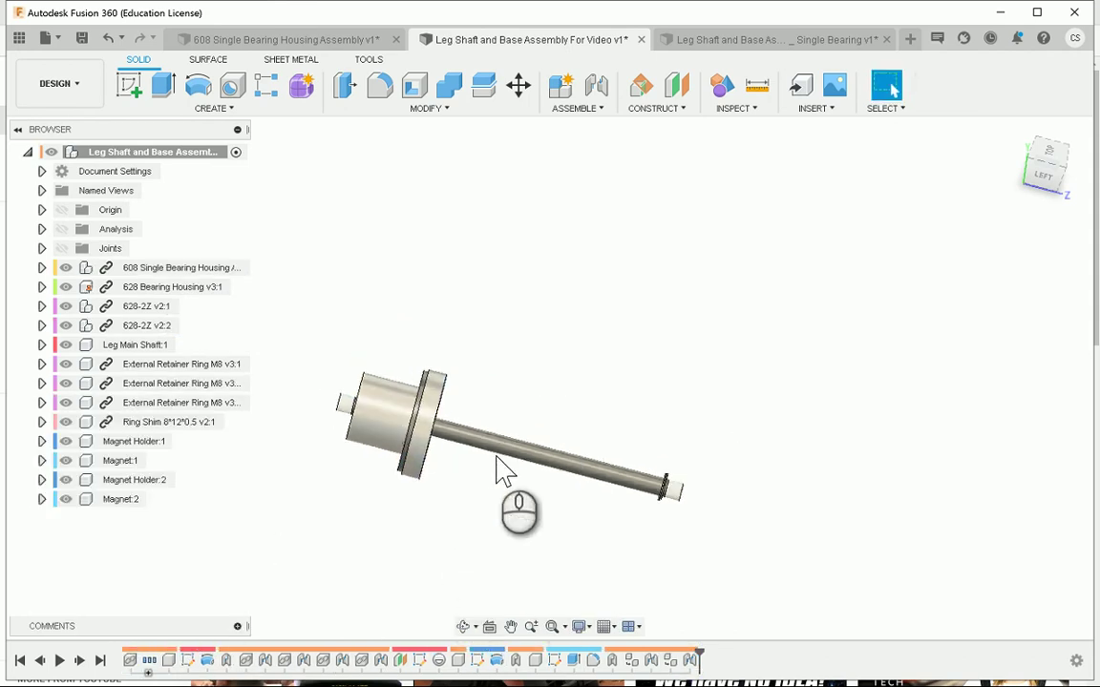
{"action": "middle_click_drag", "start_coordinate": [498, 467], "coordinate": [577, 388]}
{"action": "scroll", "coordinate": [510, 351], "scroll_direction": "up", "scroll_amount": 3}
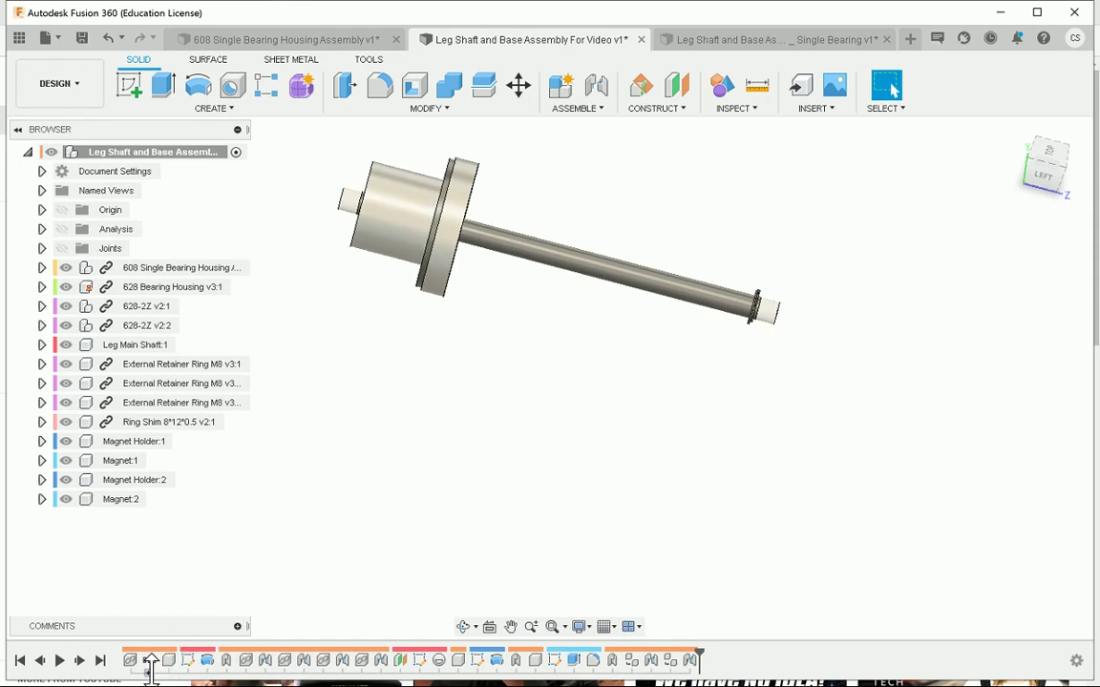
Expand the 628 bearing housing history group and the 608 assembly's contents, and roll the history back to just after the 608 assembly insert.
{"action": "left_click", "coordinate": [151, 671]}
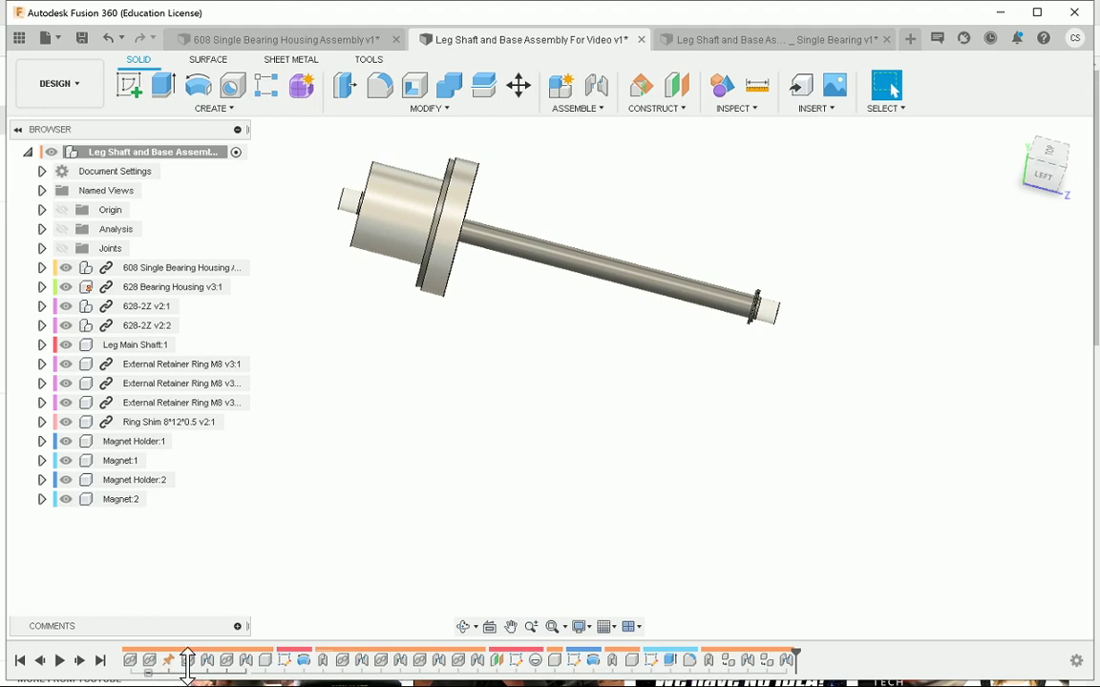
{"action": "left_click", "coordinate": [130, 659]}
{"action": "scroll", "coordinate": [720, 233], "scroll_direction": "down", "scroll_amount": 2}
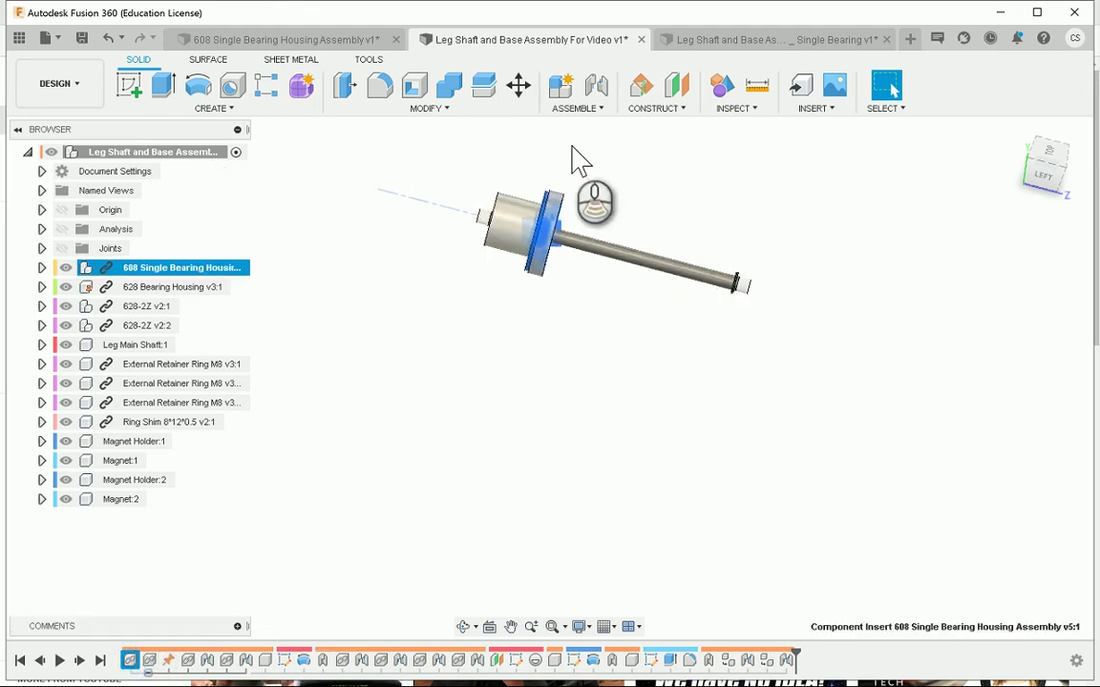
{"action": "scroll", "coordinate": [503, 362], "scroll_direction": "up", "scroll_amount": 6}
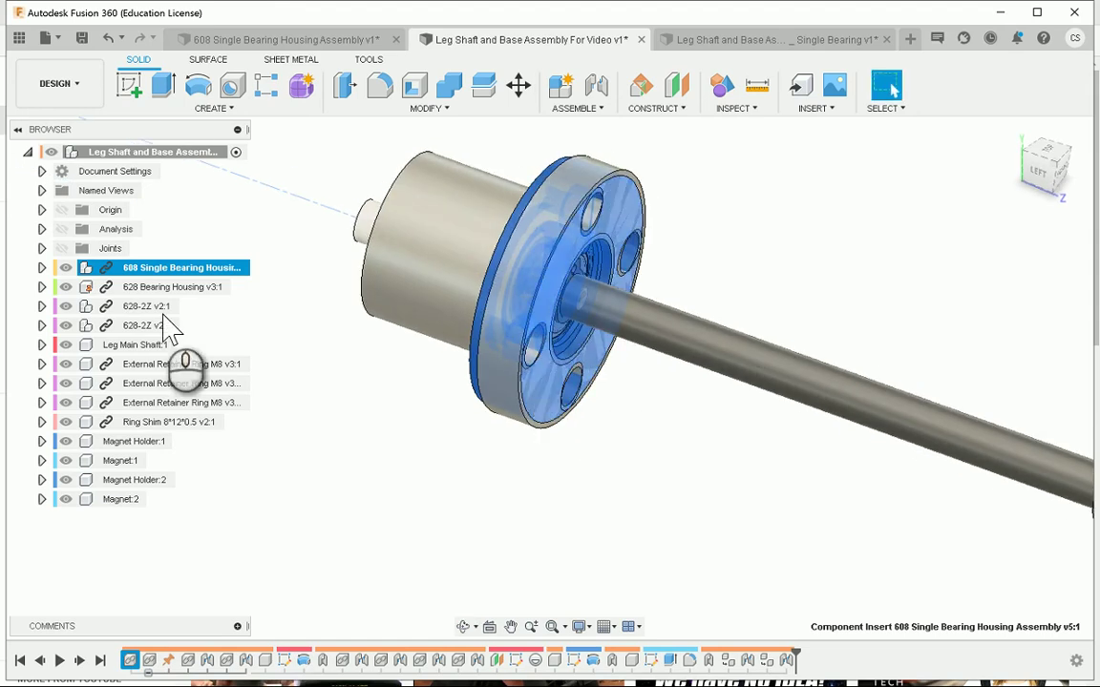
{"action": "left_click", "coordinate": [41, 267]}
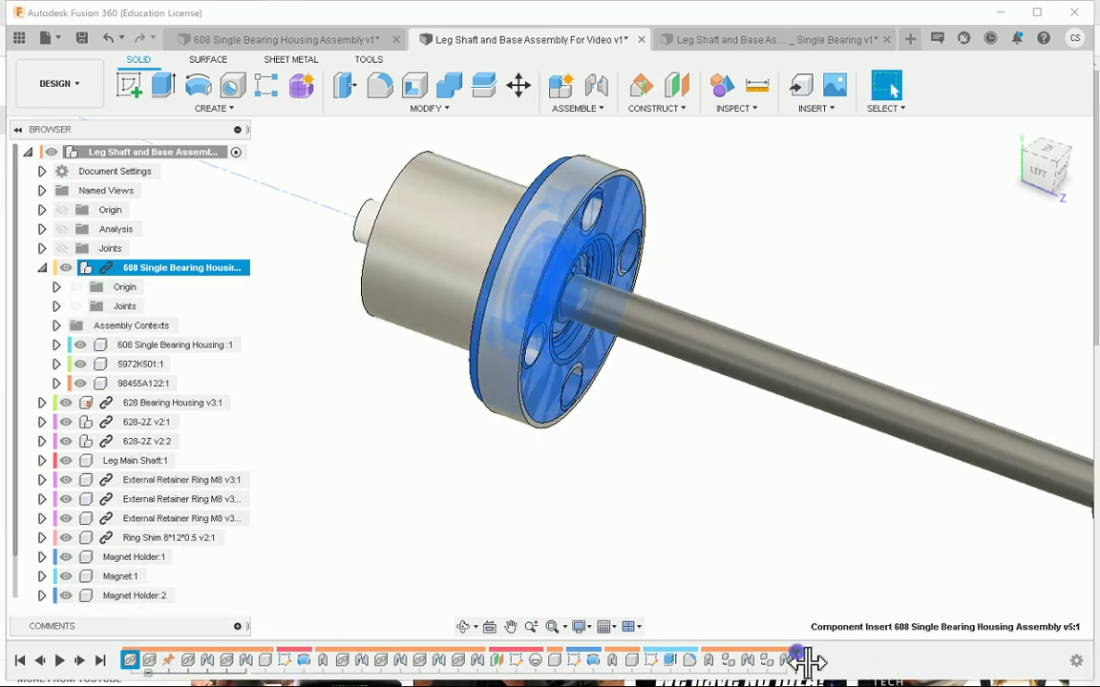
{"action": "mouse_move", "coordinate": [806, 661]}
{"action": "left_mouse_down"}
{"action": "mouse_move", "coordinate": [220, 662]}
{"action": "mouse_move", "coordinate": [250, 663]}
{"action": "left_mouse_up"}
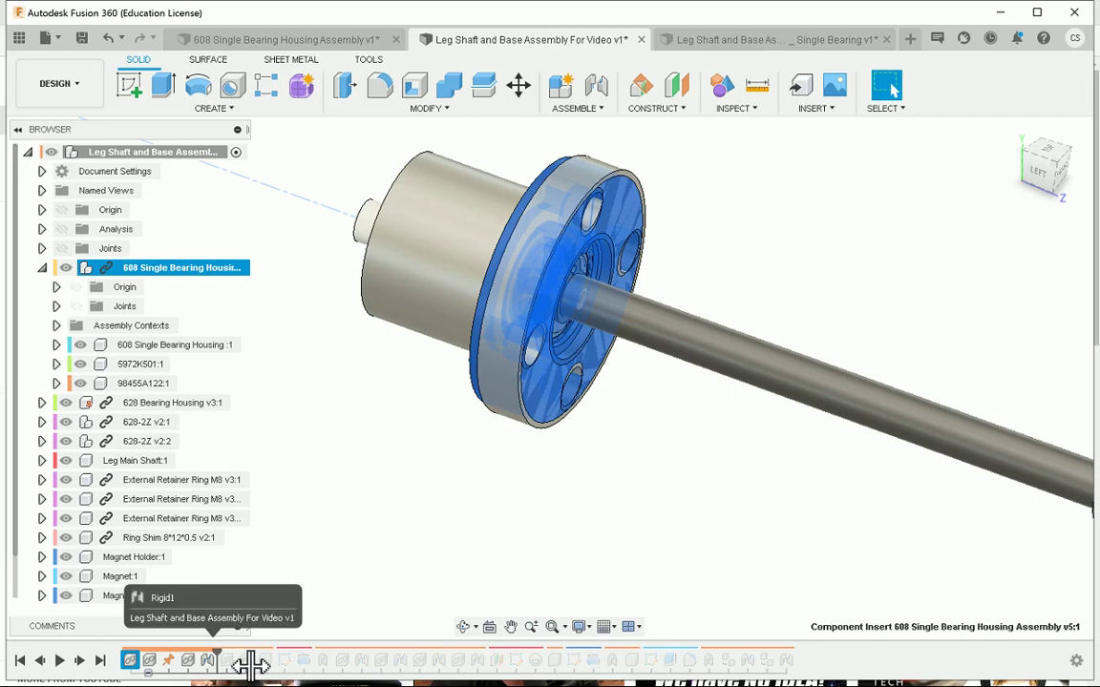
{"action": "left_click_drag", "start_coordinate": [148, 664], "coordinate": [143, 660]}
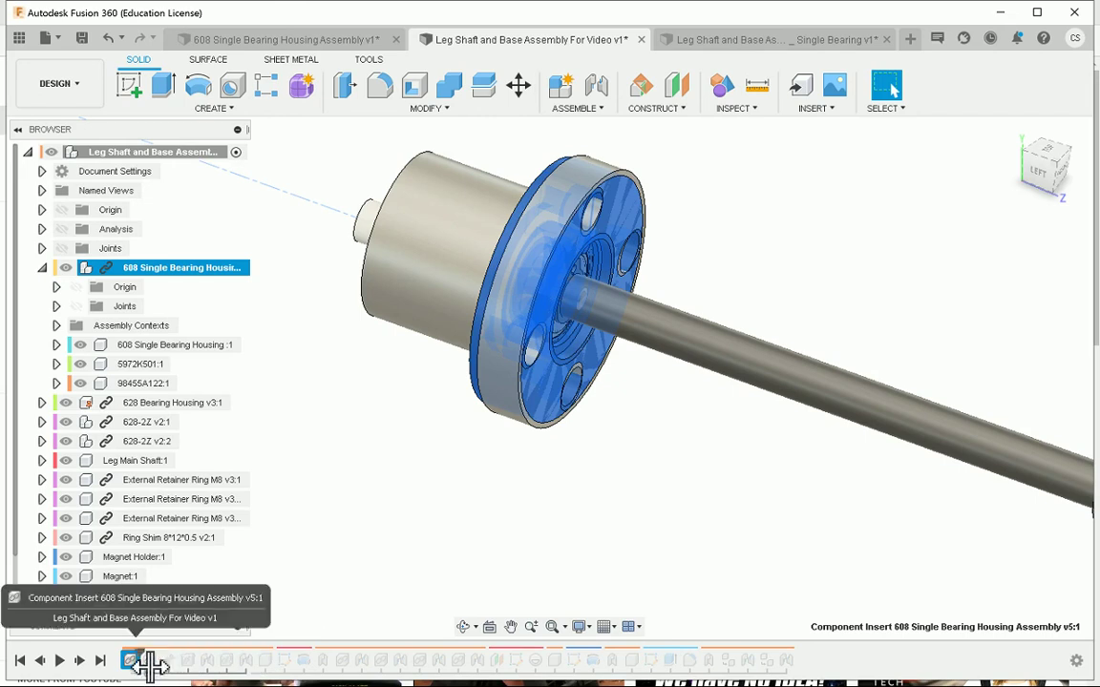
{"action": "left_click", "coordinate": [349, 508]}
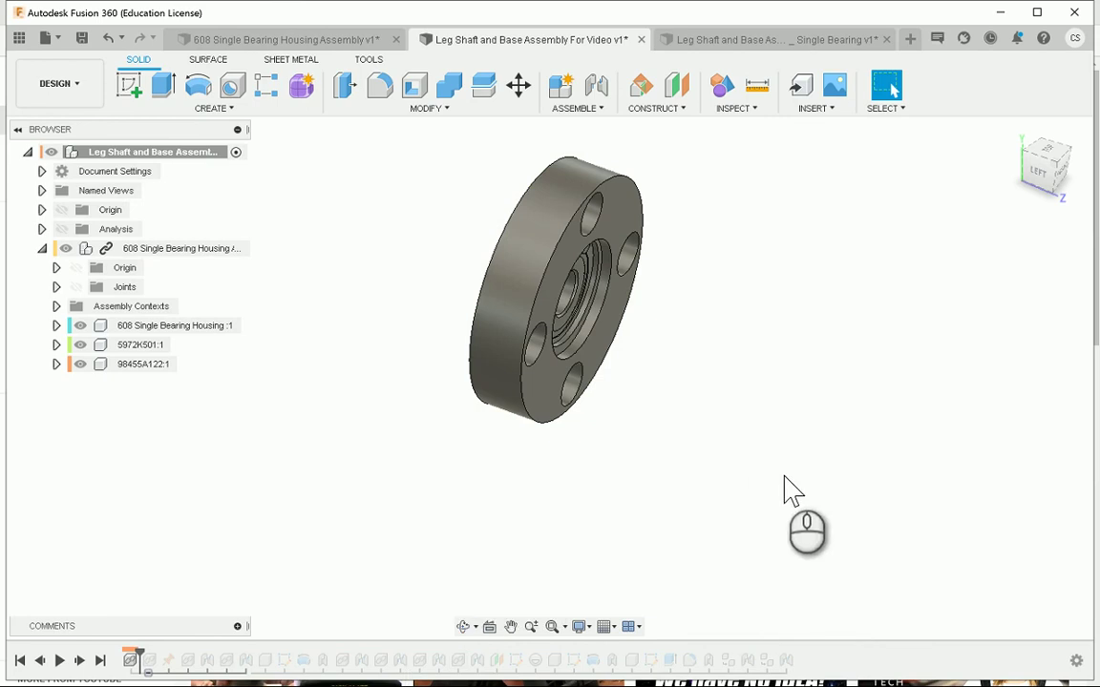
Ground the 608 Single Bearing Housing component inside the inserted assembly.
{"action": "middle_click_drag", "start_coordinate": [696, 408], "coordinate": [662, 314], "text": "shift"}
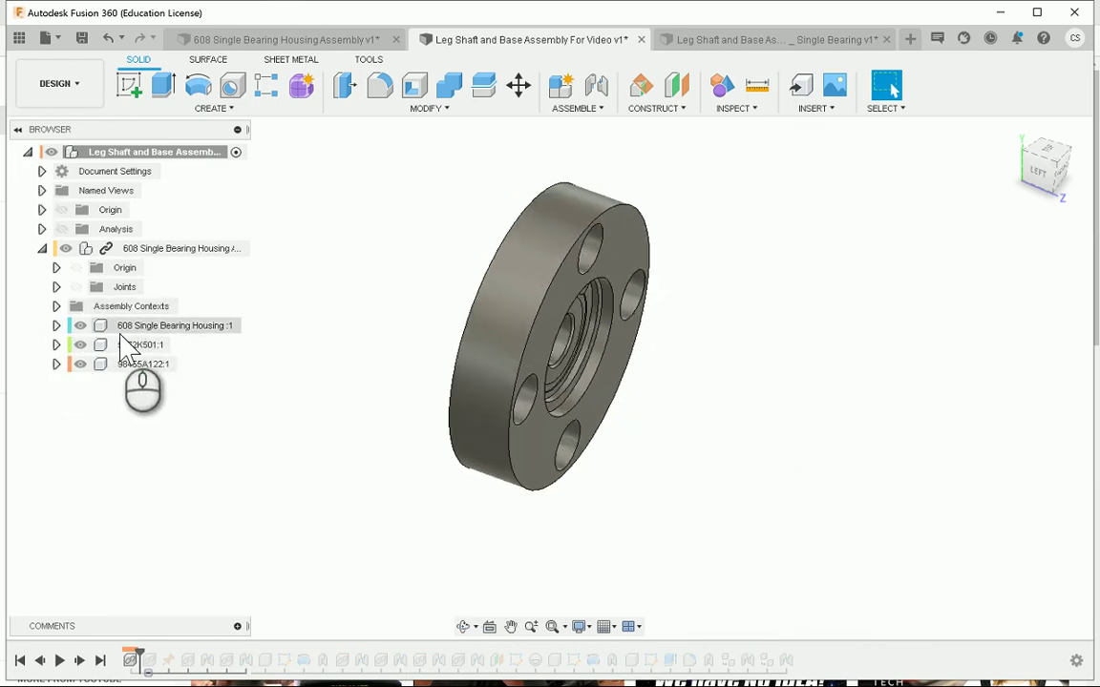
{"action": "left_click", "coordinate": [127, 329]}
{"action": "right_click", "coordinate": [127, 332]}
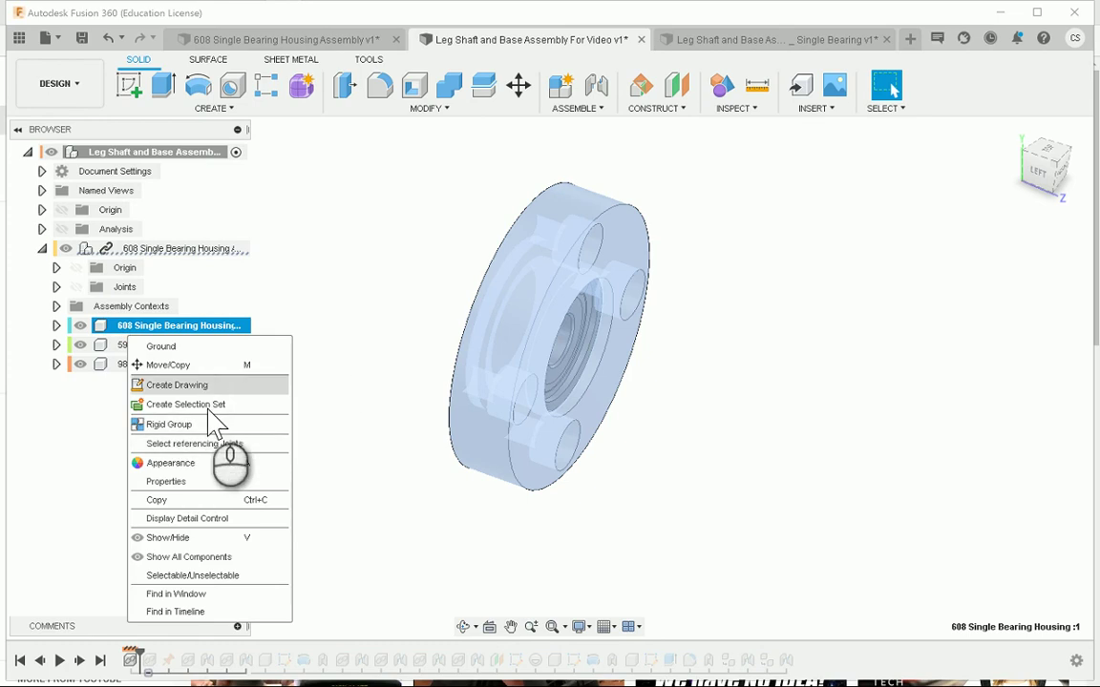
{"action": "left_click", "coordinate": [190, 347]}
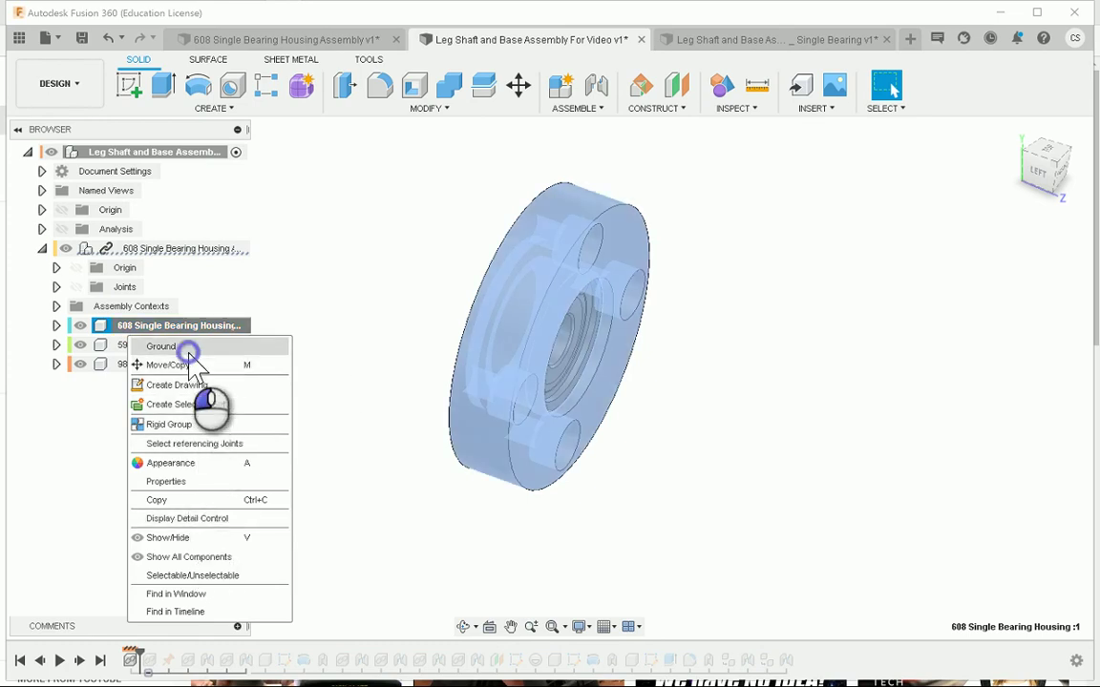
{"action": "left_click", "coordinate": [323, 572]}
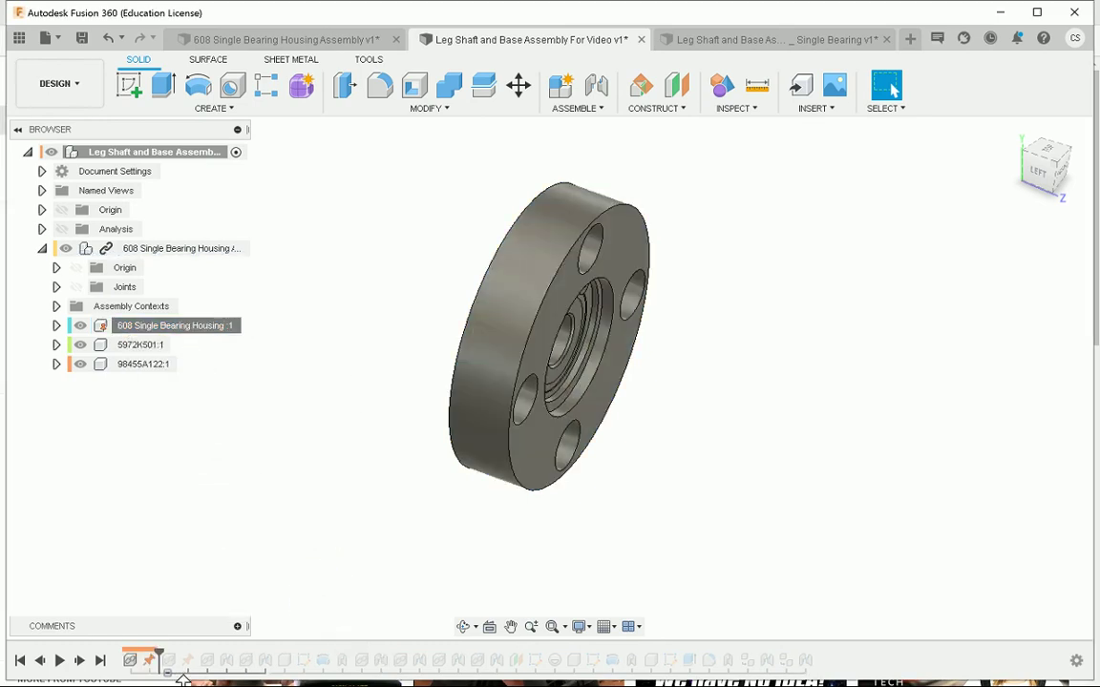
Roll the history forward to just after the Leg Main Shaft's first revolve feature.
{"action": "mouse_move", "coordinate": [181, 676]}
{"action": "middle_mouse_down", "text": "shift"}
{"action": "mouse_move", "coordinate": [410, 571]}
{"action": "mouse_move", "coordinate": [175, 659]}
{"action": "middle_mouse_up", "text": "shift"}
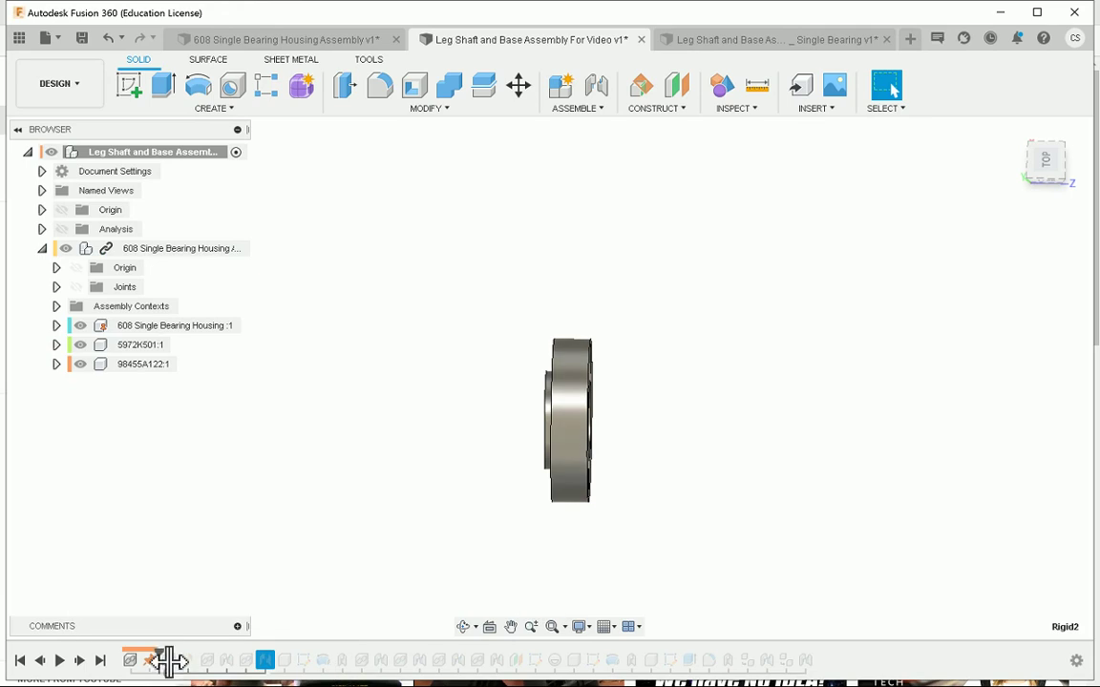
{"action": "left_click_drag", "start_coordinate": [182, 659], "coordinate": [333, 659]}
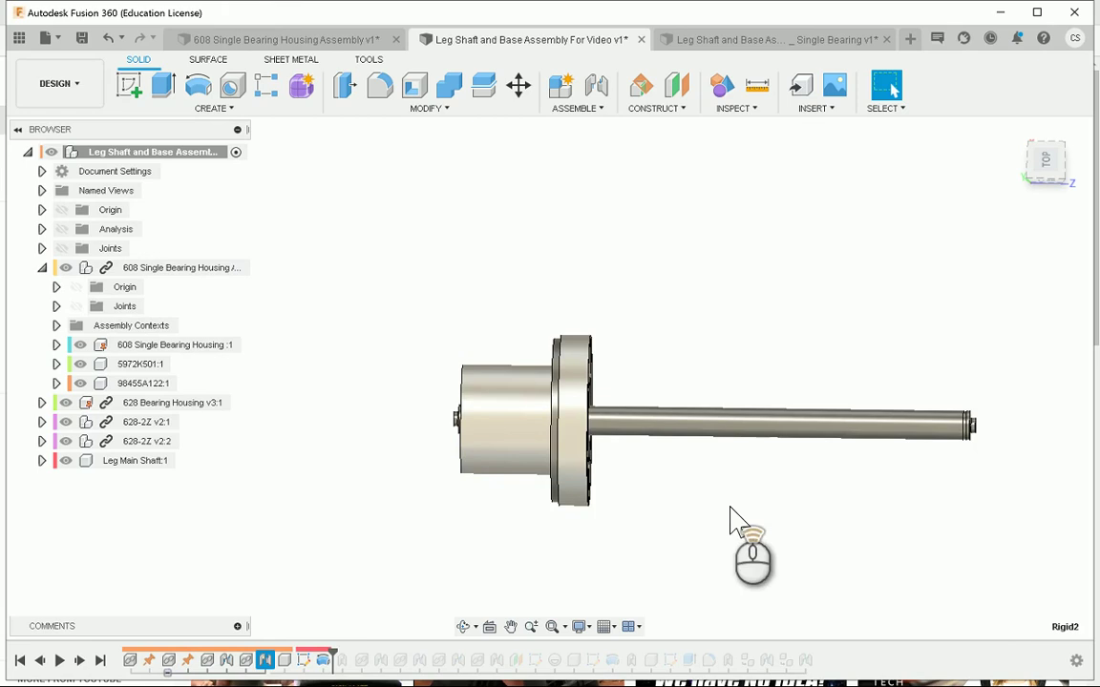
{"action": "scroll", "coordinate": [669, 573], "scroll_direction": "up", "scroll_amount": 3}
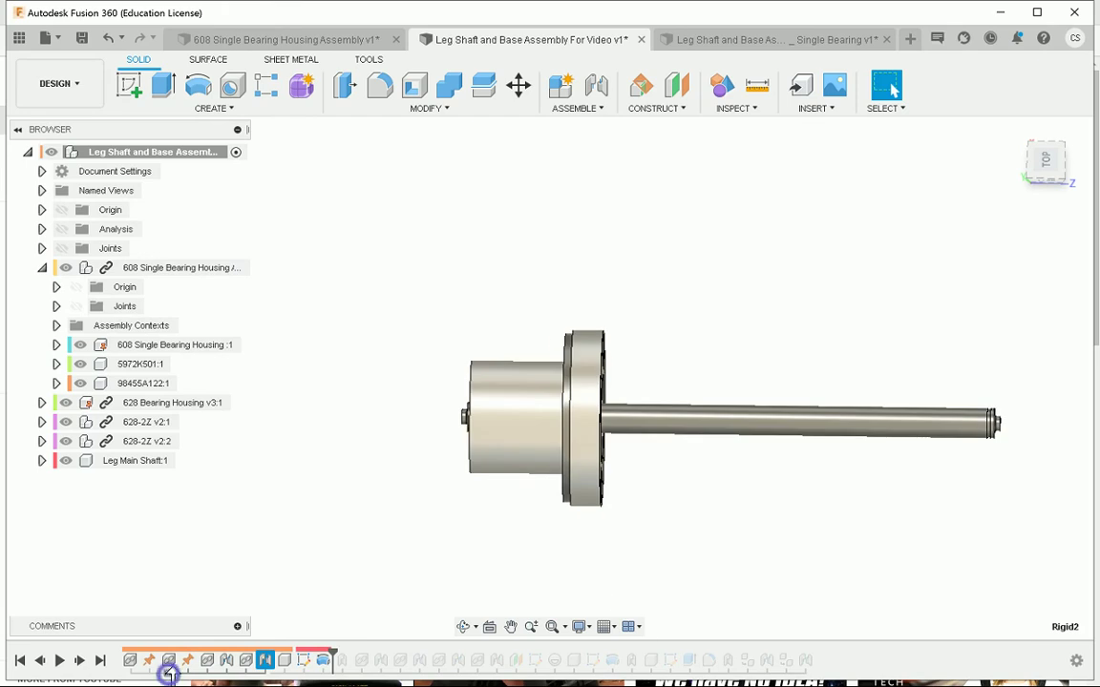
Collapse the 628 bearing housing history group and reorder the Leg Main Shaft component creation ahead of it.
{"action": "left_click", "coordinate": [168, 673]}
{"action": "left_click", "coordinate": [169, 660]}
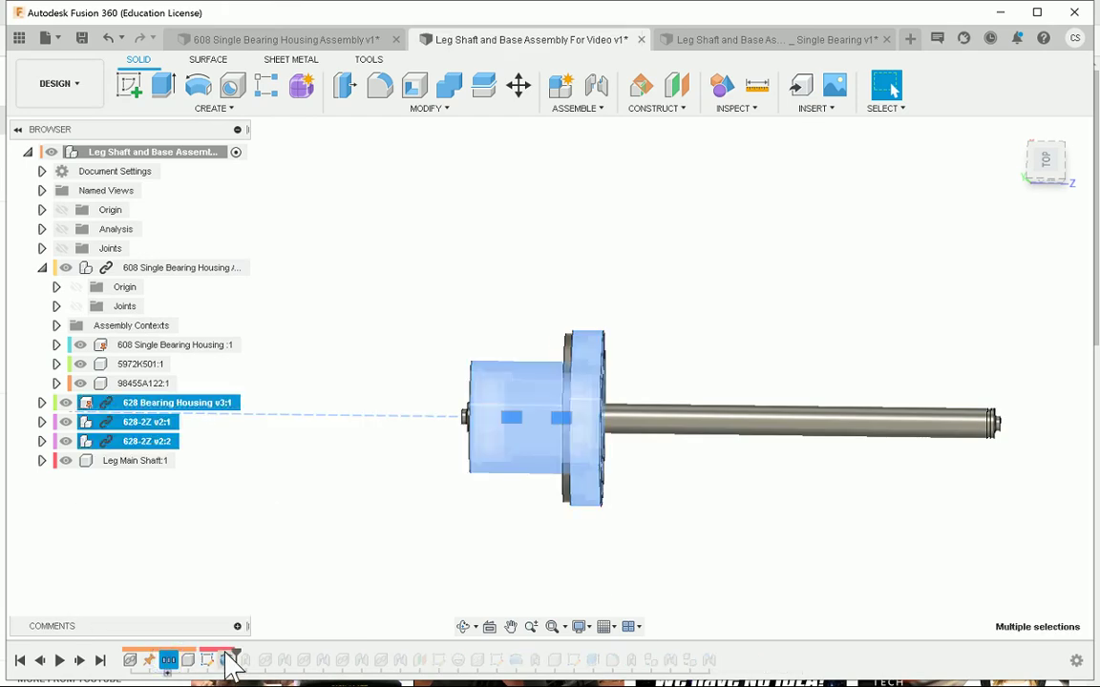
{"action": "left_click", "coordinate": [168, 661]}
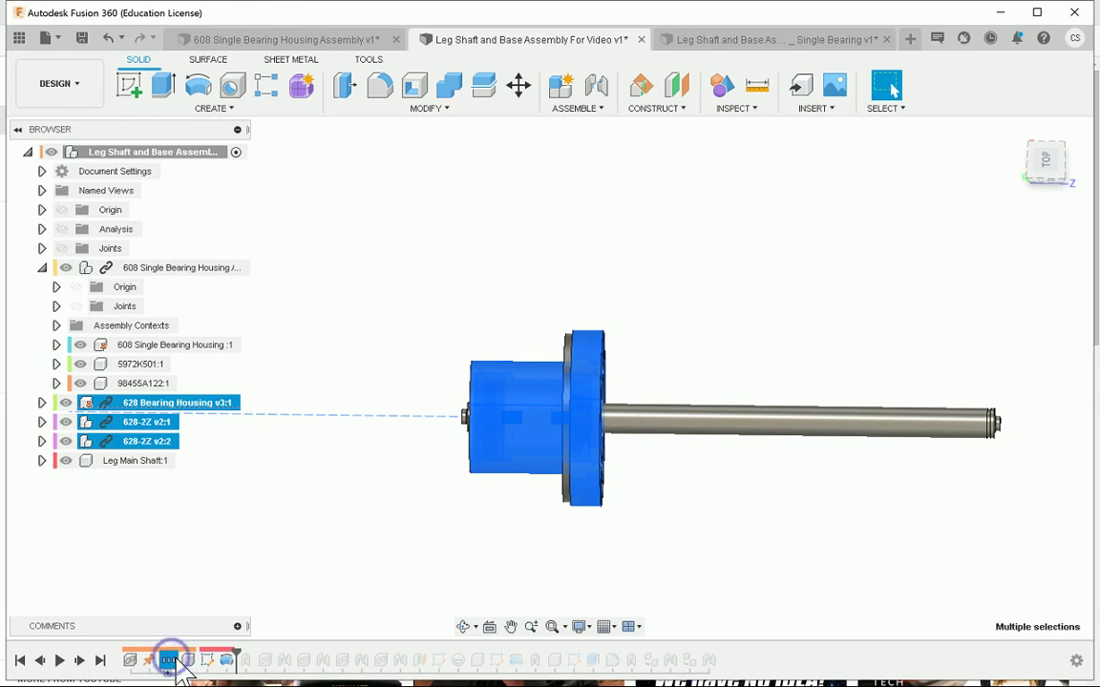
{"action": "left_click", "coordinate": [170, 660]}
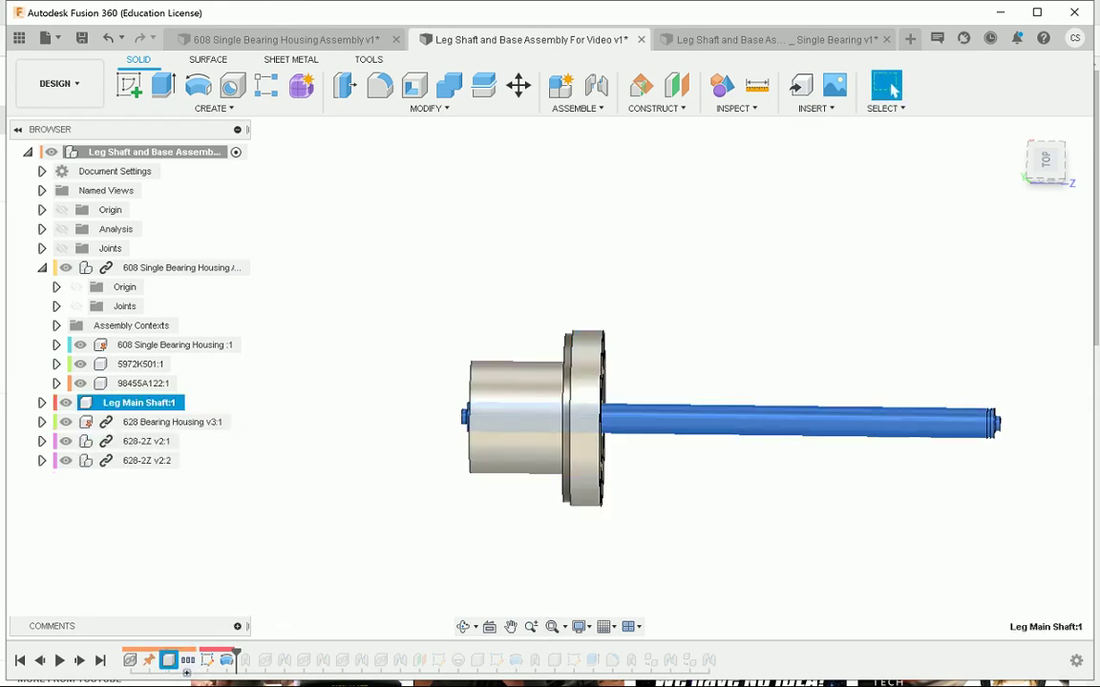
{"action": "left_click", "coordinate": [187, 659]}
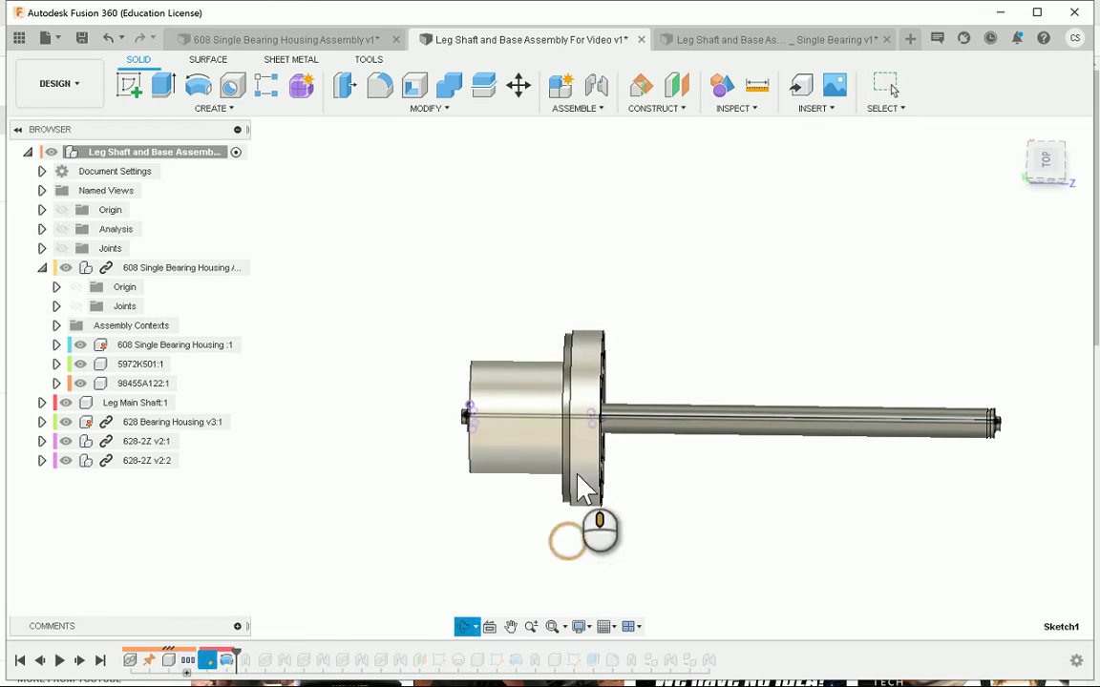
Open the Leg Main Shaft's Sketch1 for editing.
{"action": "middle_click_drag", "start_coordinate": [597, 524], "coordinate": [572, 476], "text": "shift"}
{"action": "scroll", "coordinate": [515, 461], "scroll_direction": "up", "scroll_amount": 3}
{"action": "scroll", "coordinate": [516, 461], "scroll_direction": "up", "scroll_amount": 2}
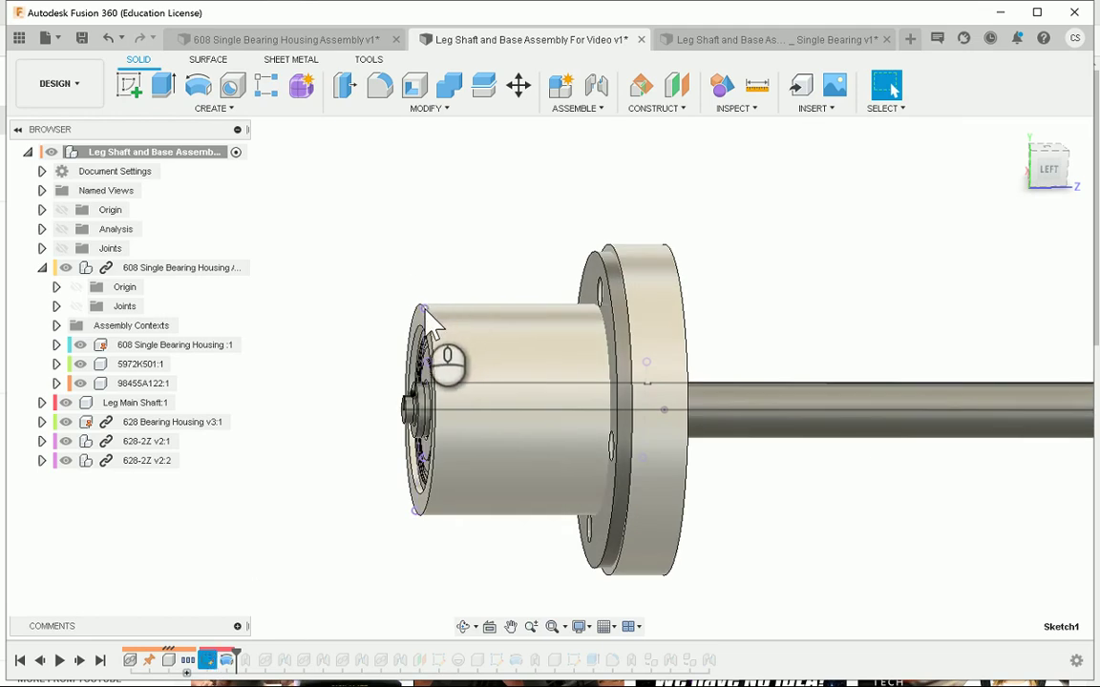
{"action": "scroll", "coordinate": [435, 324], "scroll_direction": "up", "scroll_amount": 5}
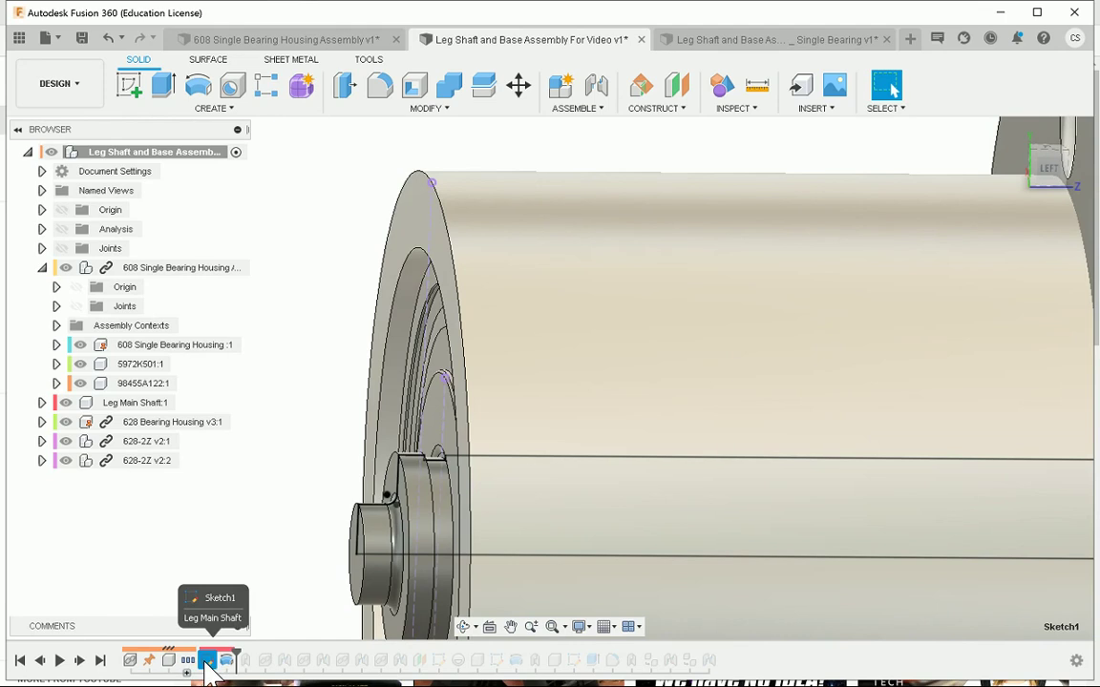
{"action": "scroll", "coordinate": [486, 369], "scroll_direction": "down", "scroll_amount": 5}
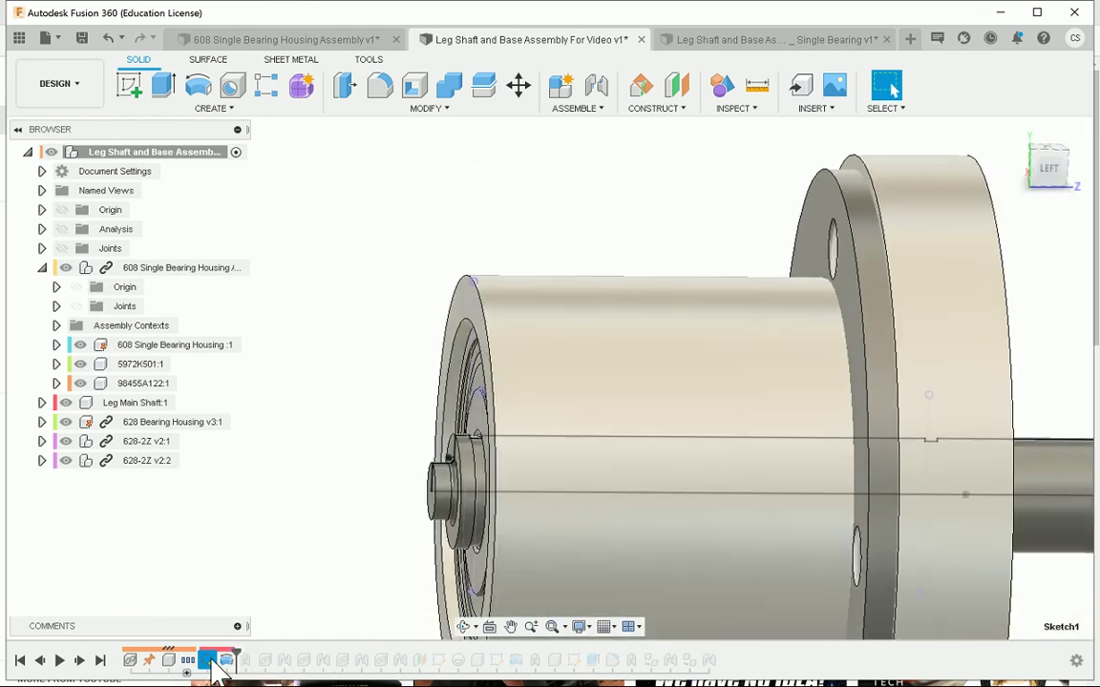
{"action": "right_click", "coordinate": [204, 663]}
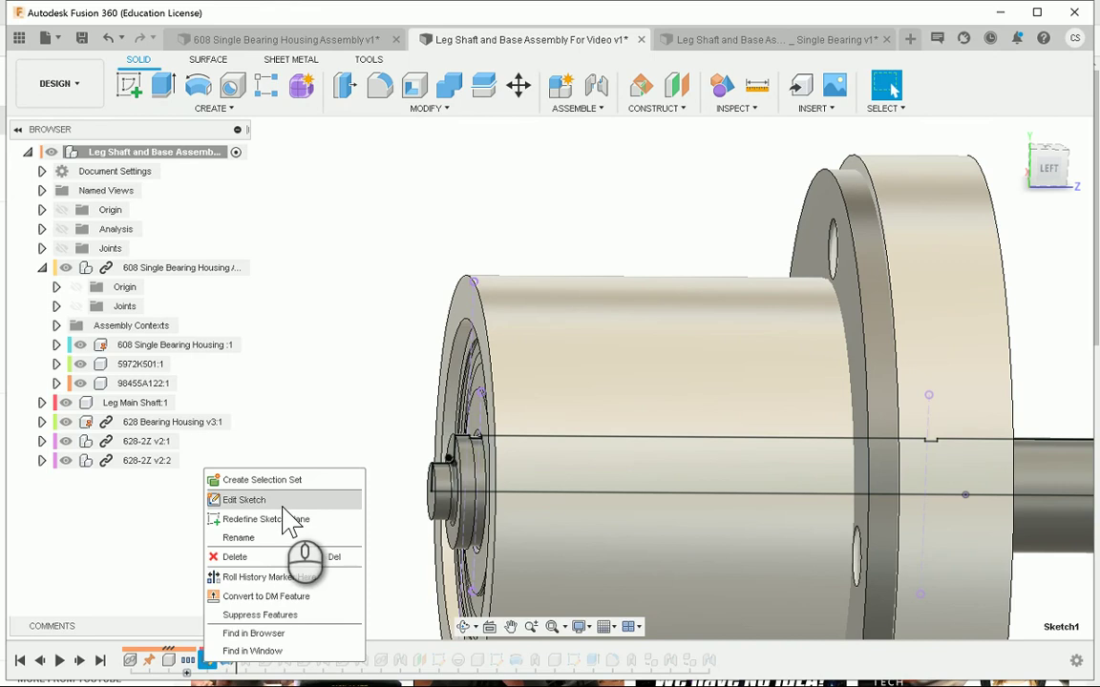
{"action": "left_click", "coordinate": [258, 499]}
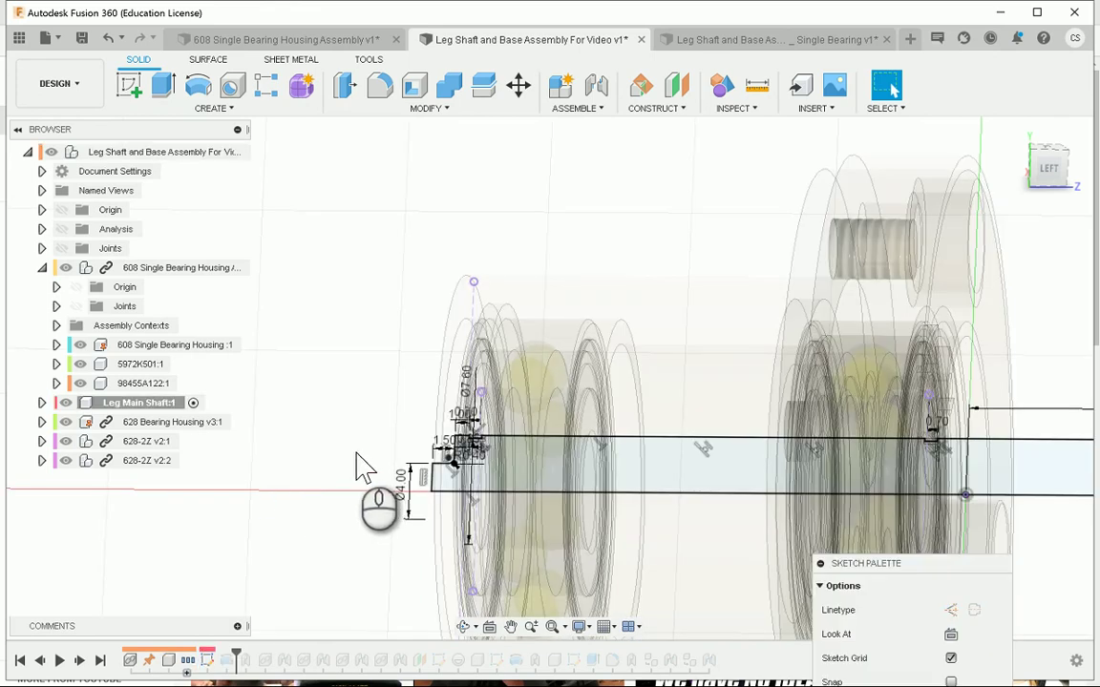
Select the projected line on the 628 housing's outer end face, and hide the 628 Bearing Housing and both 628-2Z bearings.
{"action": "scroll", "coordinate": [437, 277], "scroll_direction": "up", "scroll_amount": 2}
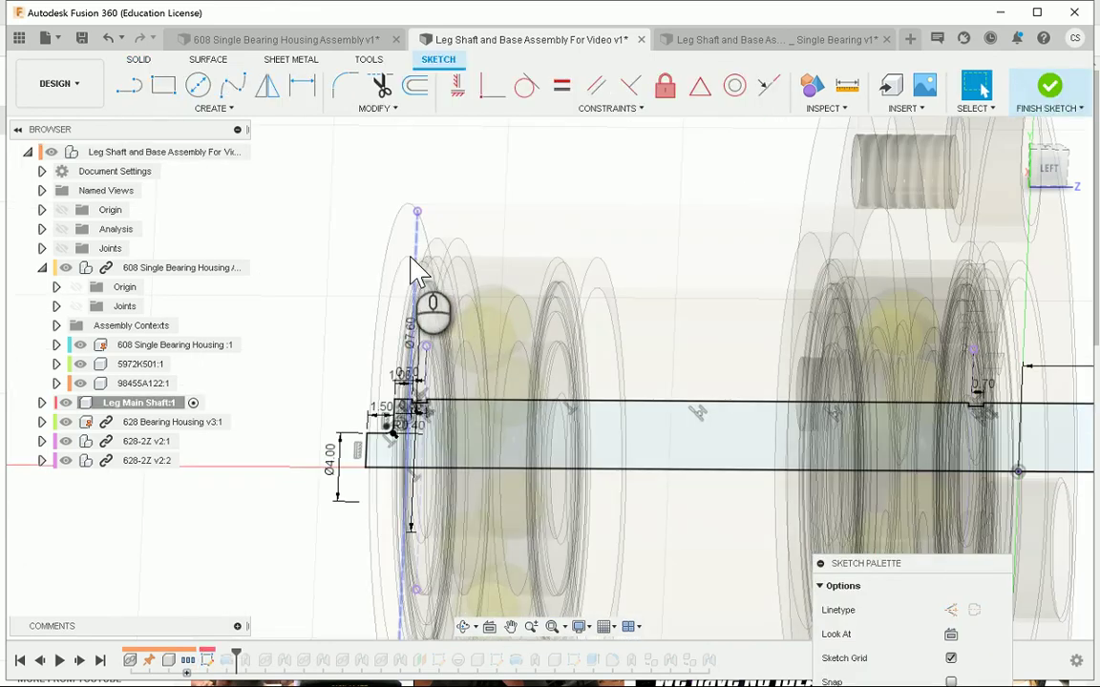
{"action": "scroll", "coordinate": [417, 294], "scroll_direction": "up", "scroll_amount": 2}
{"action": "left_click", "coordinate": [417, 304]}
{"action": "scroll", "coordinate": [392, 356], "scroll_direction": "up", "scroll_amount": 1}
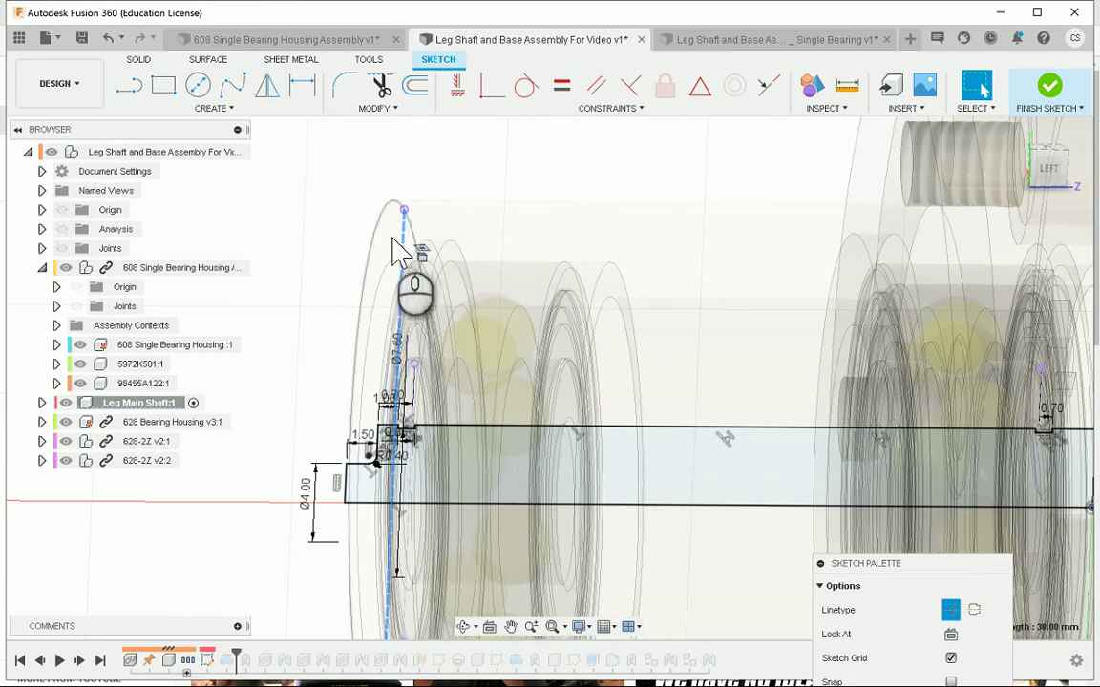
{"action": "middle_click_drag", "start_coordinate": [415, 248], "coordinate": [411, 277], "text": "shift"}
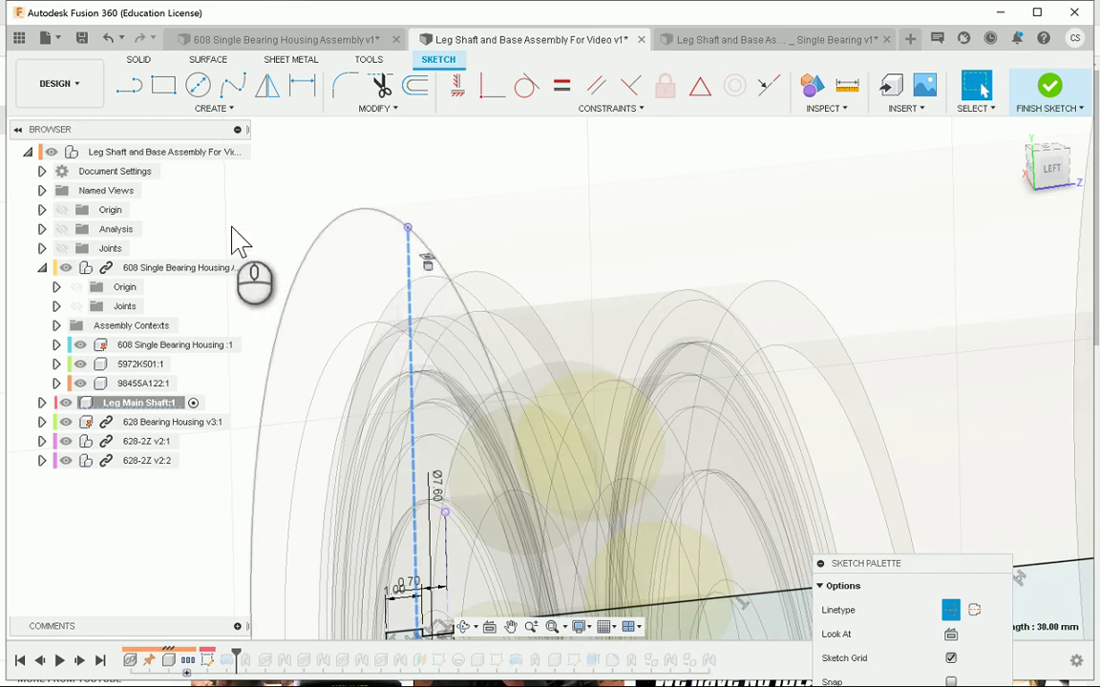
{"action": "left_click", "coordinate": [75, 274]}
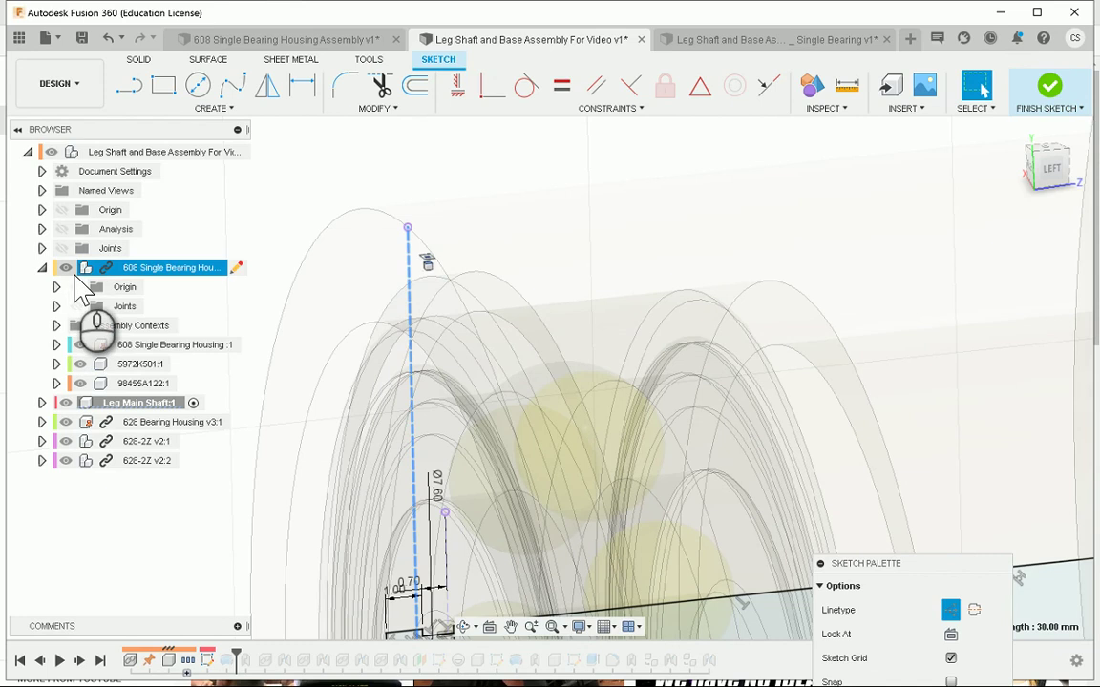
{"action": "left_click", "coordinate": [65, 422]}
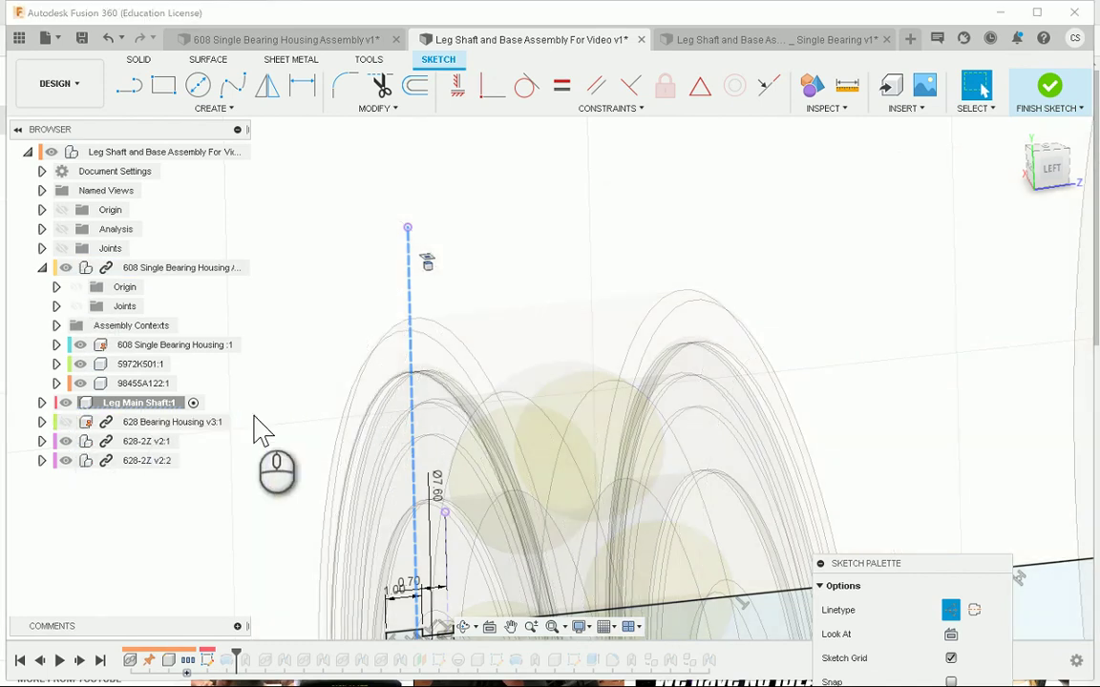
{"action": "left_click", "coordinate": [65, 441]}
{"action": "left_click", "coordinate": [65, 460]}
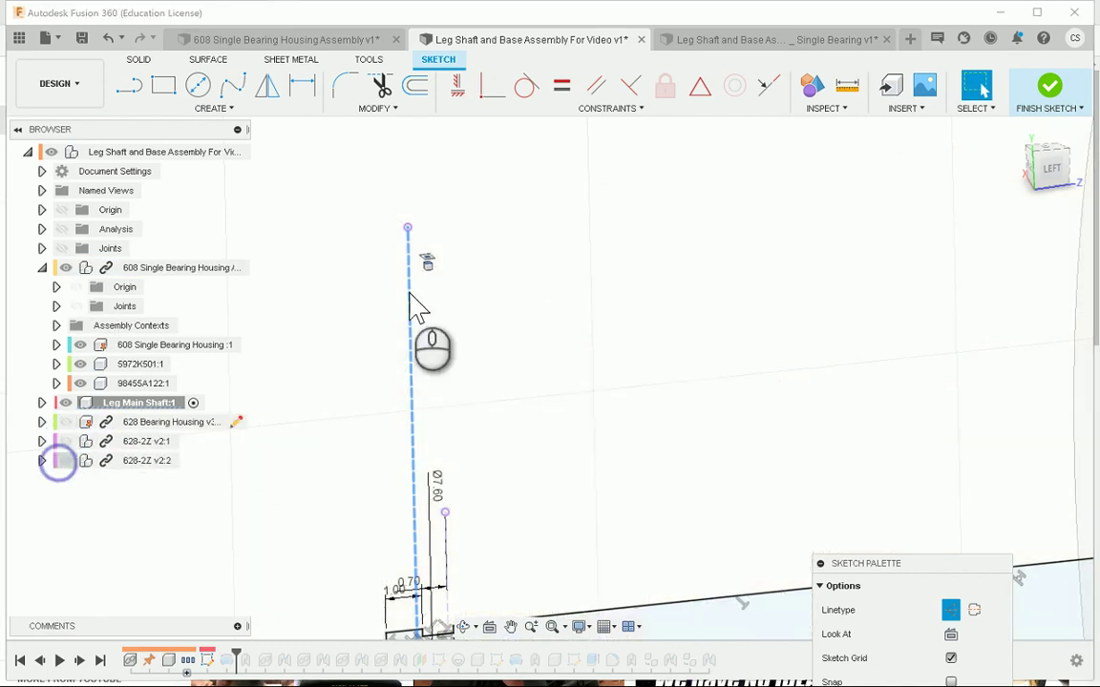
Show the 628 Bearing Housing and 628-2Z v2:1 again, and delete the two projected reference lines at the shaft's stepped end.
{"action": "scroll", "coordinate": [584, 210], "scroll_direction": "down", "scroll_amount": 5}
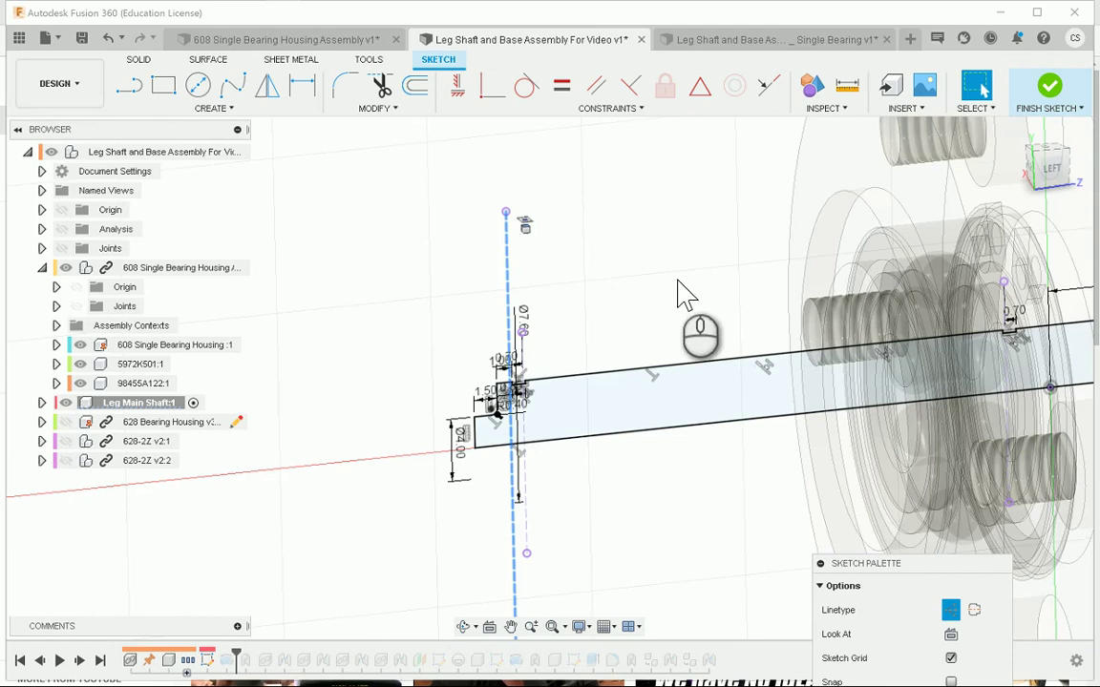
{"action": "scroll", "coordinate": [622, 287], "scroll_direction": "down", "scroll_amount": 2}
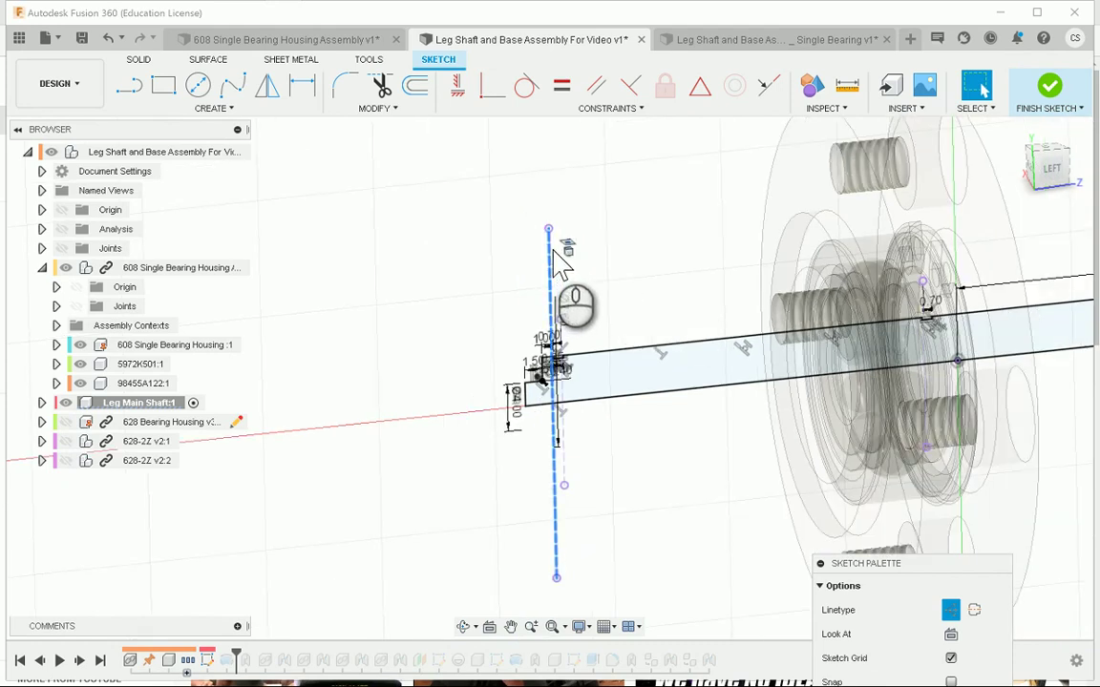
{"action": "scroll", "coordinate": [554, 251], "scroll_direction": "up", "scroll_amount": 4}
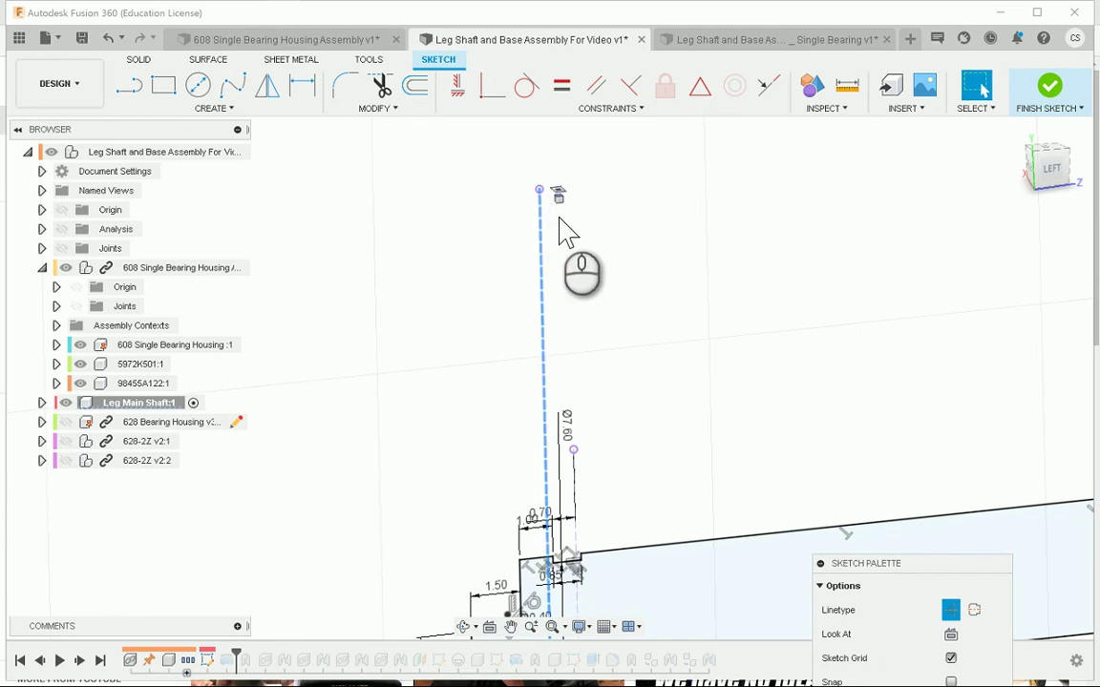
{"action": "scroll", "coordinate": [559, 289], "scroll_direction": "down", "scroll_amount": 3}
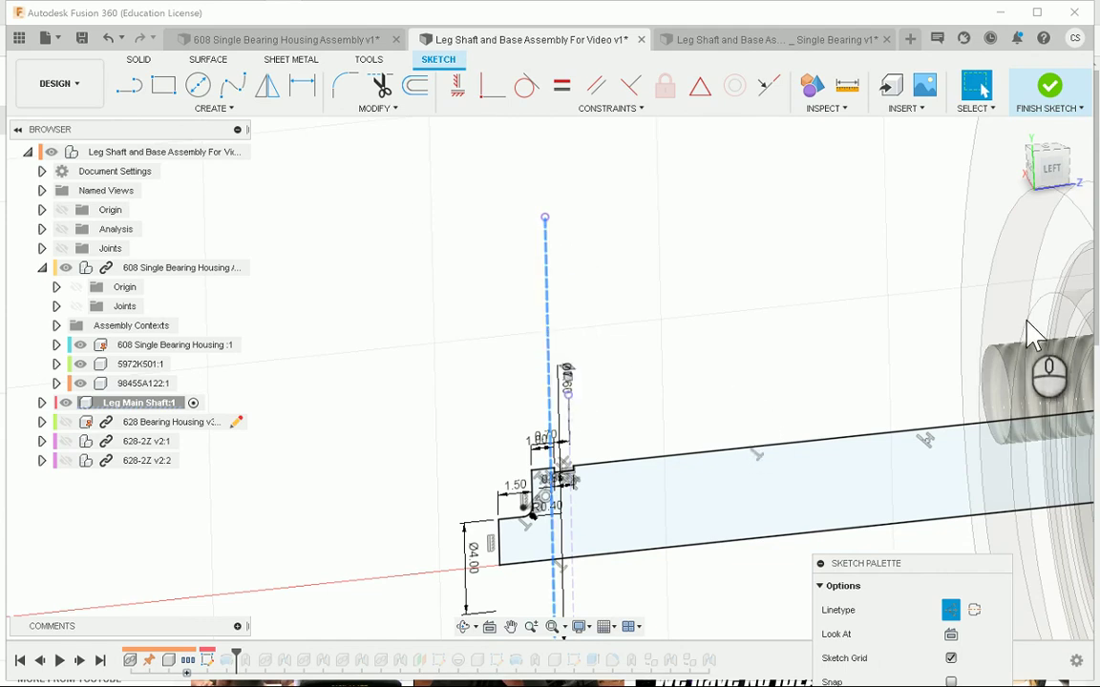
{"action": "scroll", "coordinate": [1021, 331], "scroll_direction": "down", "scroll_amount": 2}
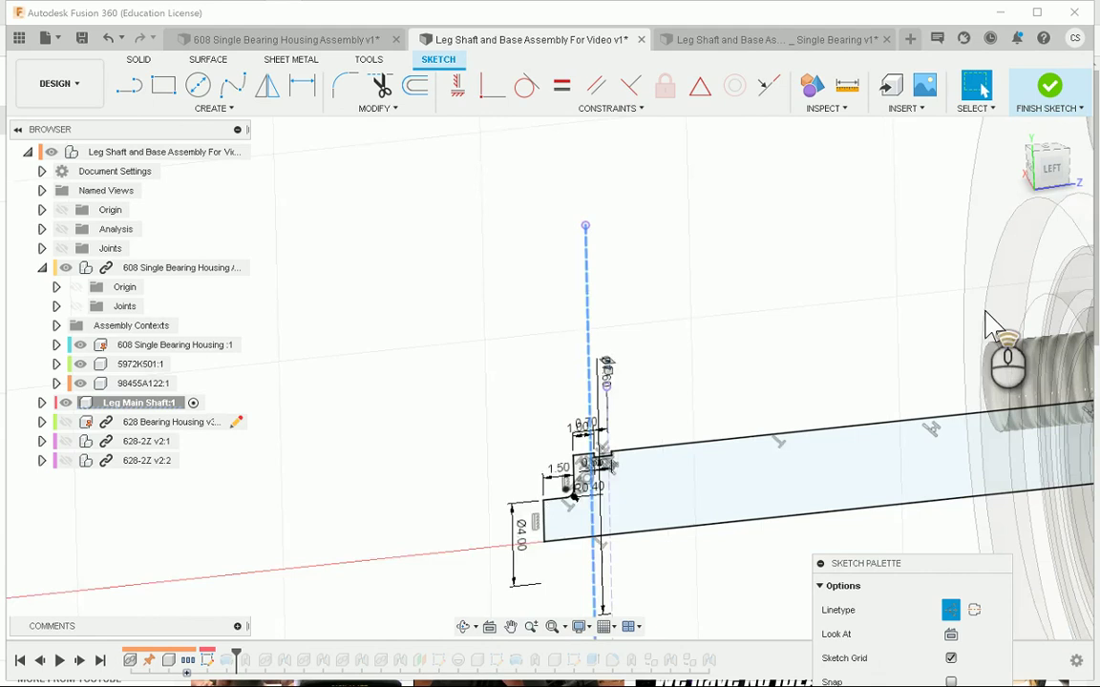
{"action": "left_click", "coordinate": [66, 422]}
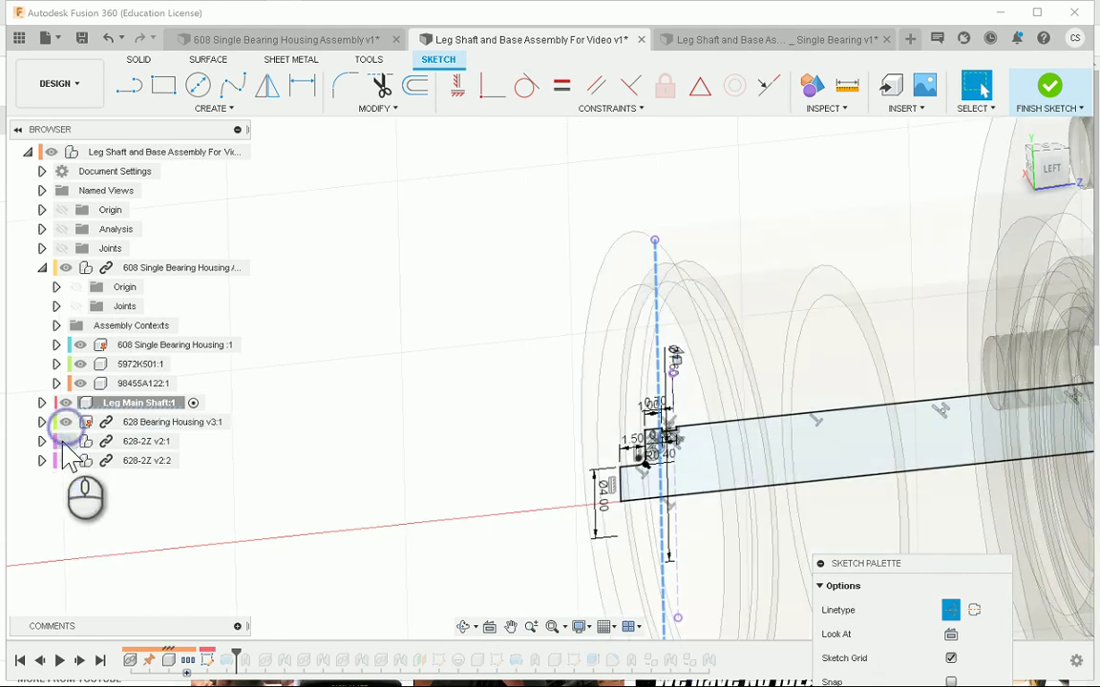
{"action": "left_click", "coordinate": [66, 441]}
{"action": "scroll", "coordinate": [749, 401], "scroll_direction": "up", "scroll_amount": 1}
{"action": "scroll", "coordinate": [750, 401], "scroll_direction": "up", "scroll_amount": 2}
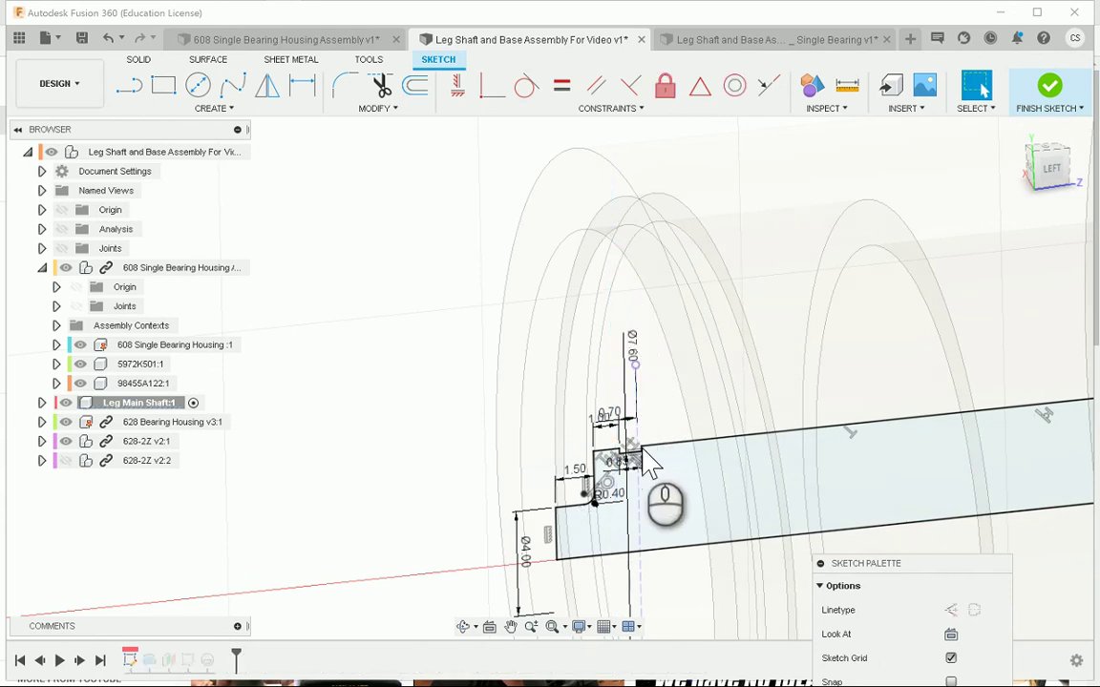
{"action": "scroll", "coordinate": [639, 439], "scroll_direction": "up", "scroll_amount": 3}
{"action": "scroll", "coordinate": [634, 434], "scroll_direction": "down", "scroll_amount": 5}
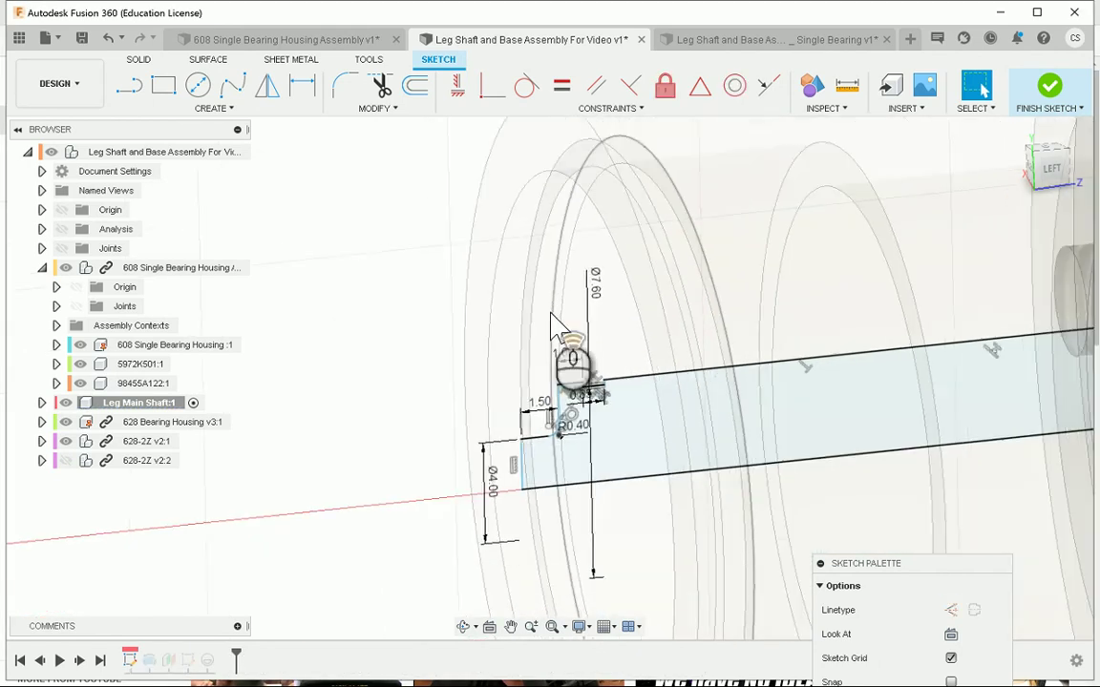
{"action": "scroll", "coordinate": [926, 349], "scroll_direction": "up", "scroll_amount": 8}
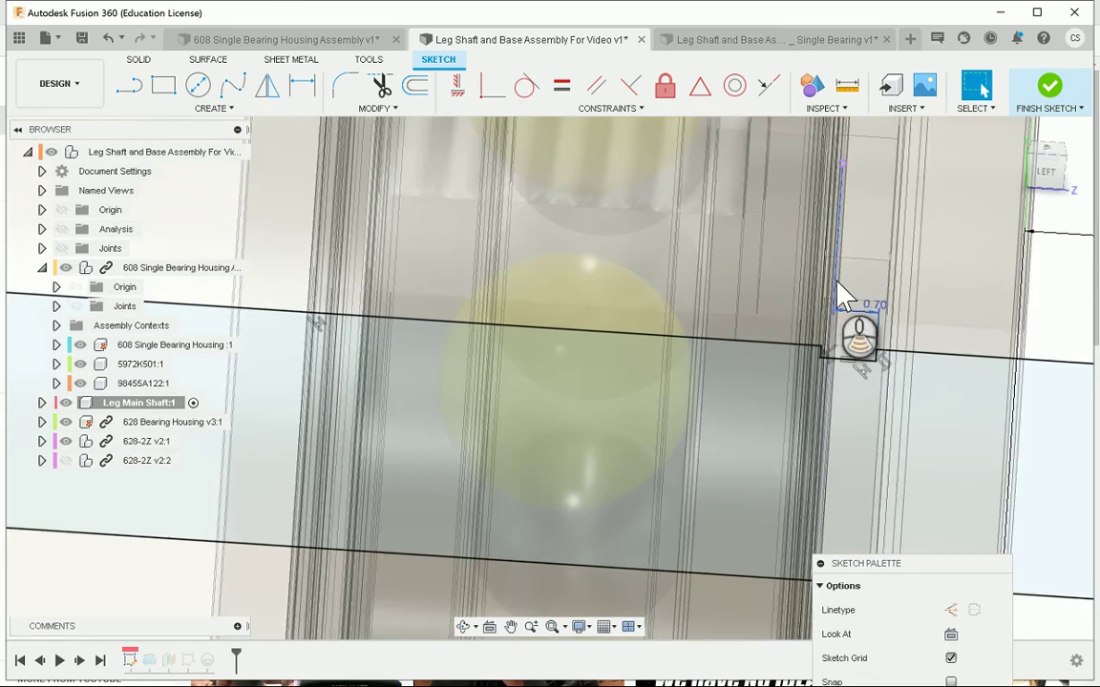
Hide the 628 Bearing Housing and 628-2Z v2:1, and delete the projected line referenced by the flange-side groove's 0.70 dimension.
{"action": "mouse_move", "coordinate": [837, 284]}
{"action": "middle_mouse_down", "text": "shift"}
{"action": "mouse_move", "coordinate": [852, 310]}
{"action": "mouse_move", "coordinate": [832, 327]}
{"action": "middle_mouse_up", "text": "shift"}
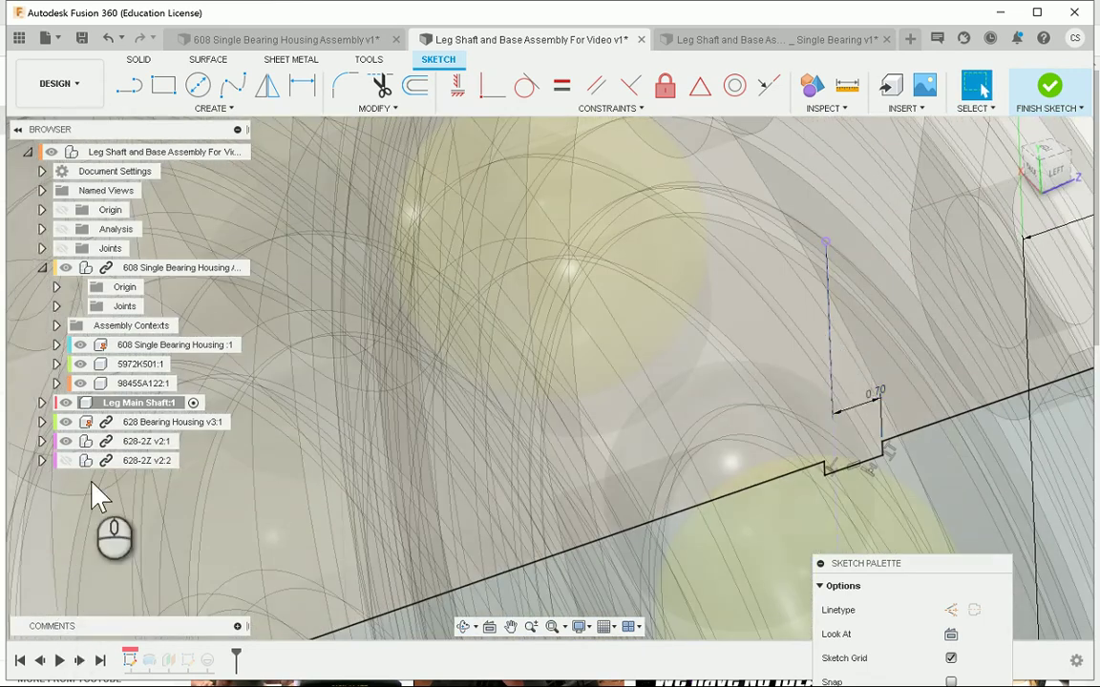
{"action": "left_click", "coordinate": [65, 422]}
{"action": "left_click", "coordinate": [63, 441]}
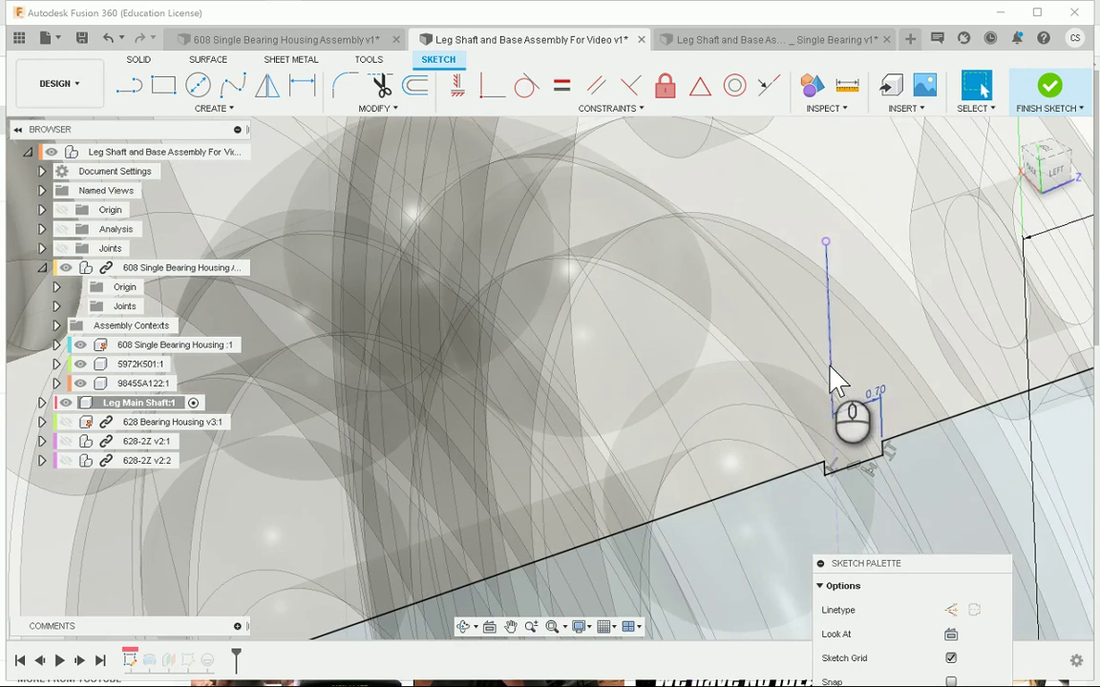
{"action": "mouse_move", "coordinate": [833, 380]}
{"action": "middle_mouse_down", "text": "shift"}
{"action": "mouse_move", "coordinate": [738, 388]}
{"action": "mouse_move", "coordinate": [849, 343]}
{"action": "mouse_move", "coordinate": [821, 342]}
{"action": "middle_mouse_up", "text": "shift"}
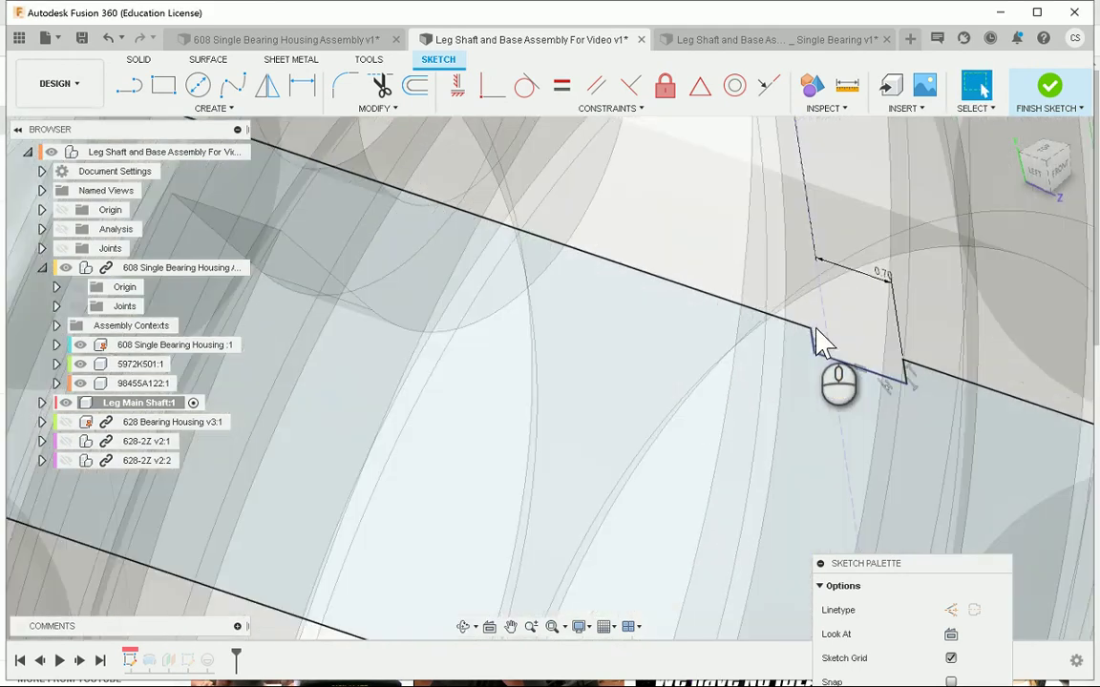
{"action": "left_click", "coordinate": [828, 343]}
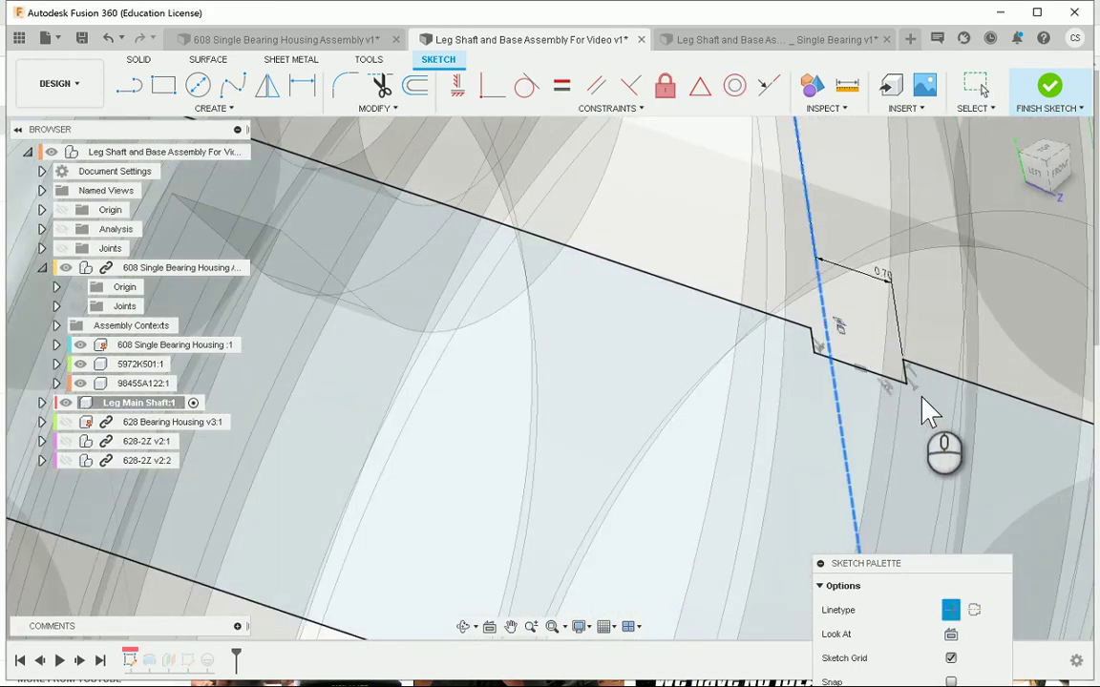
{"action": "left_click", "coordinate": [930, 458]}
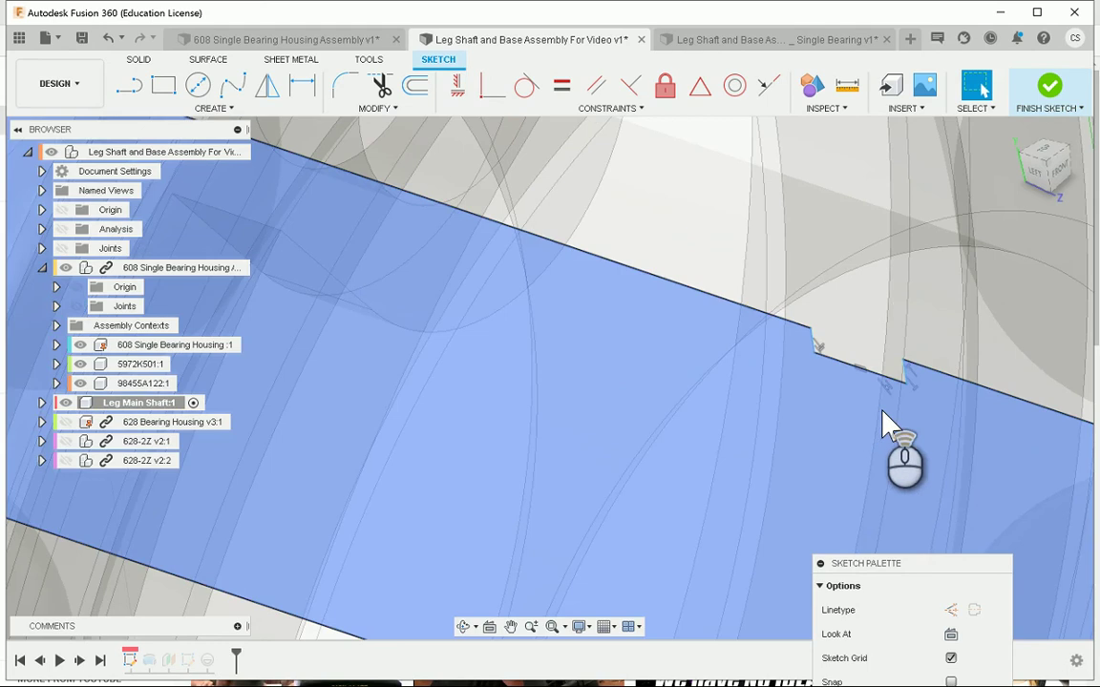
Examine the shaft sketch's stepped end and its position relative to the 608 housing and bearing.
{"action": "scroll", "coordinate": [883, 420], "scroll_direction": "down", "scroll_amount": 10}
{"action": "middle_click_drag", "start_coordinate": [901, 411], "coordinate": [871, 363], "text": "shift"}
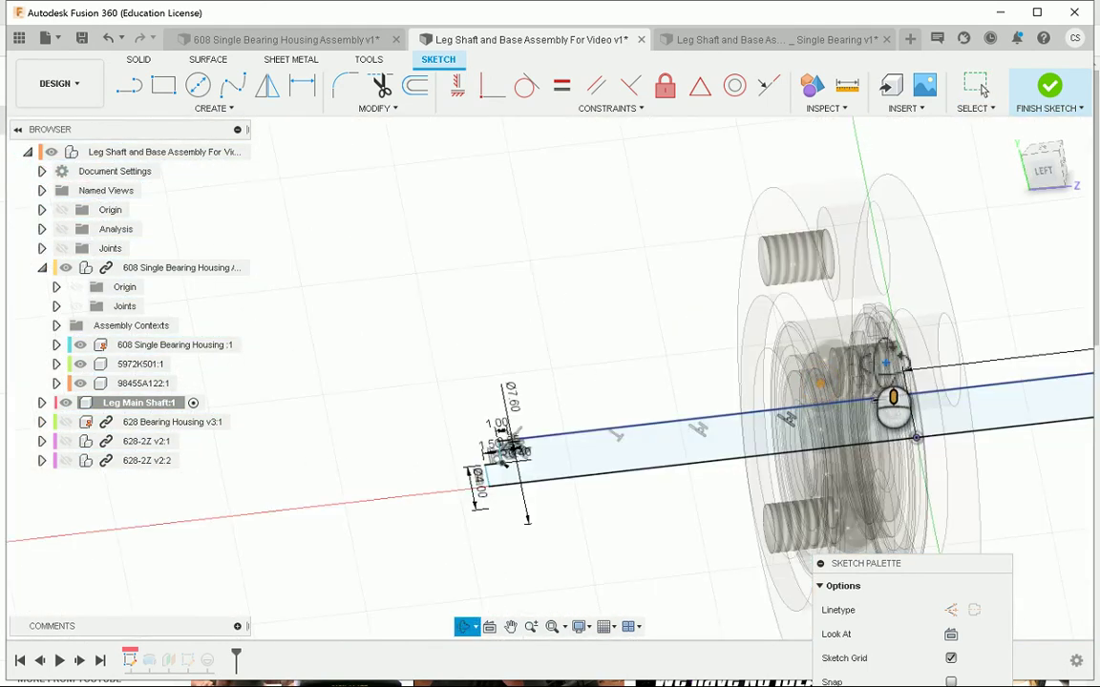
{"action": "scroll", "coordinate": [511, 477], "scroll_direction": "up", "scroll_amount": 5}
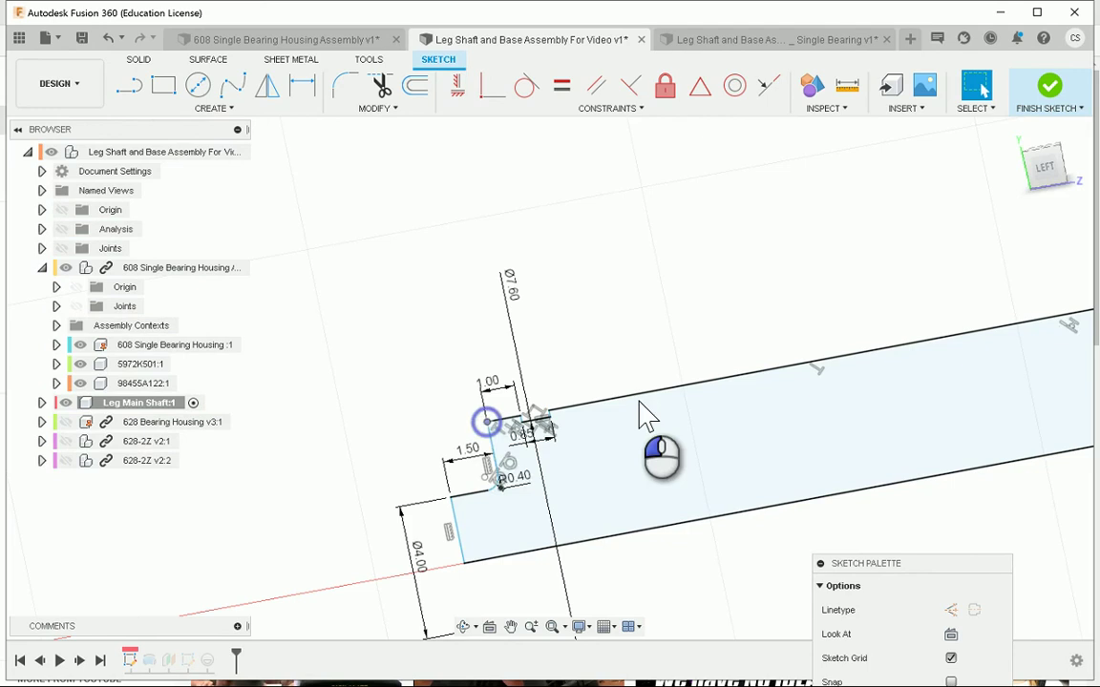
{"action": "scroll", "coordinate": [658, 425], "scroll_direction": "down", "scroll_amount": 3}
{"action": "scroll", "coordinate": [515, 420], "scroll_direction": "down", "scroll_amount": 1}
{"action": "scroll", "coordinate": [515, 420], "scroll_direction": "down", "scroll_amount": 2}
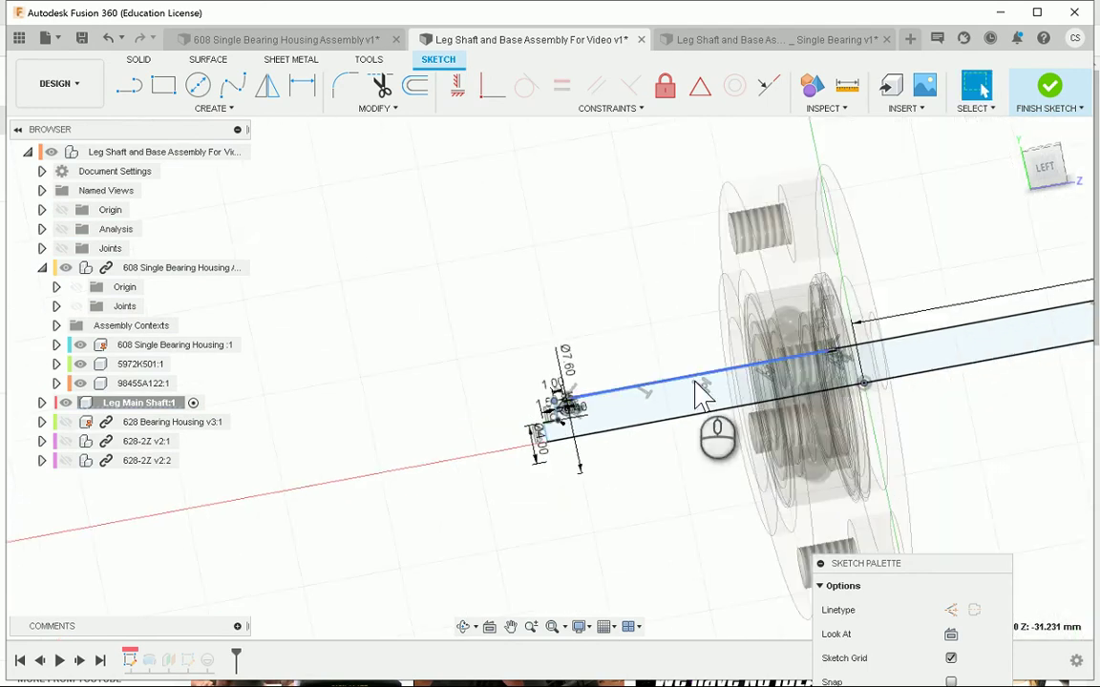
{"action": "middle_click_drag", "start_coordinate": [692, 393], "coordinate": [763, 412], "text": "shift"}
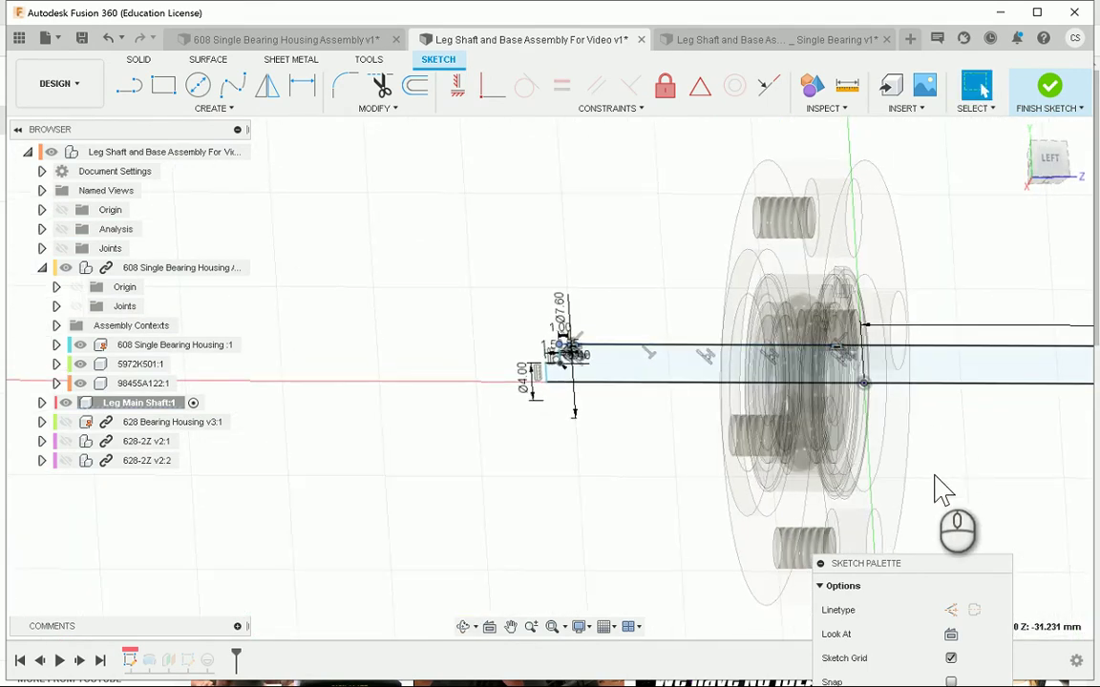
Project the 5972K501 bearing's cylindrical inner-ring face into the Leg Main Shaft sketch as linked reference lines at both bearing sides.
{"action": "key", "text": "p"}
{"action": "scroll", "coordinate": [783, 332], "scroll_direction": "up", "scroll_amount": 1}
{"action": "middle_click_drag", "start_coordinate": [783, 333], "coordinate": [745, 373], "text": "shift"}
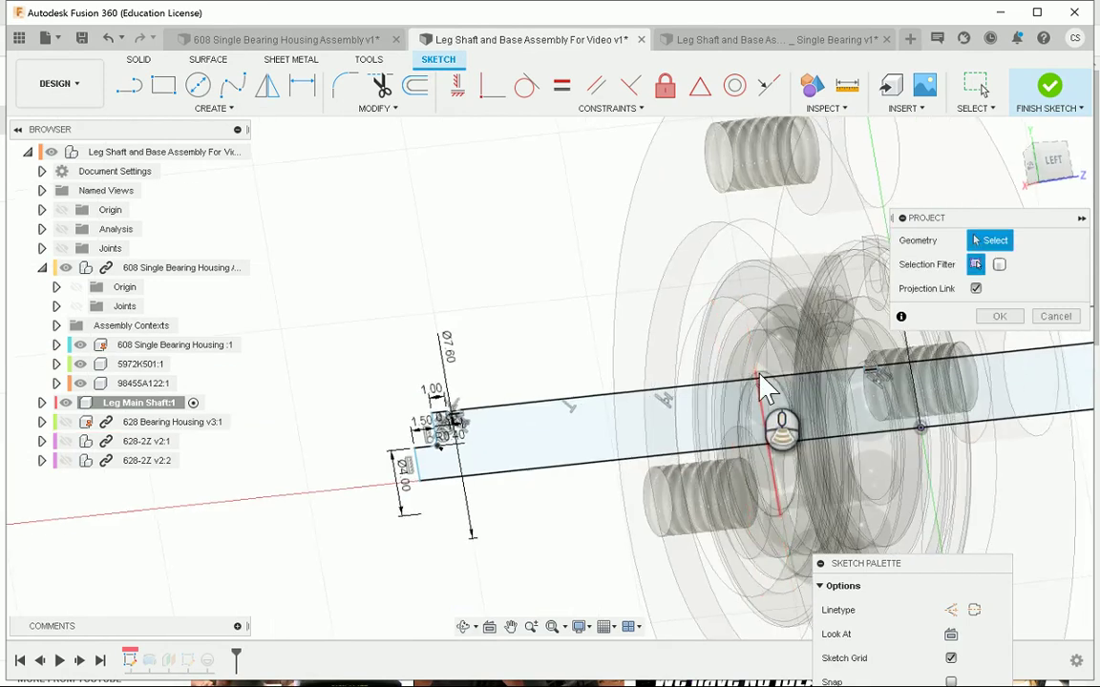
{"action": "scroll", "coordinate": [744, 369], "scroll_direction": "up", "scroll_amount": 5}
{"action": "scroll", "coordinate": [749, 330], "scroll_direction": "up", "scroll_amount": 3}
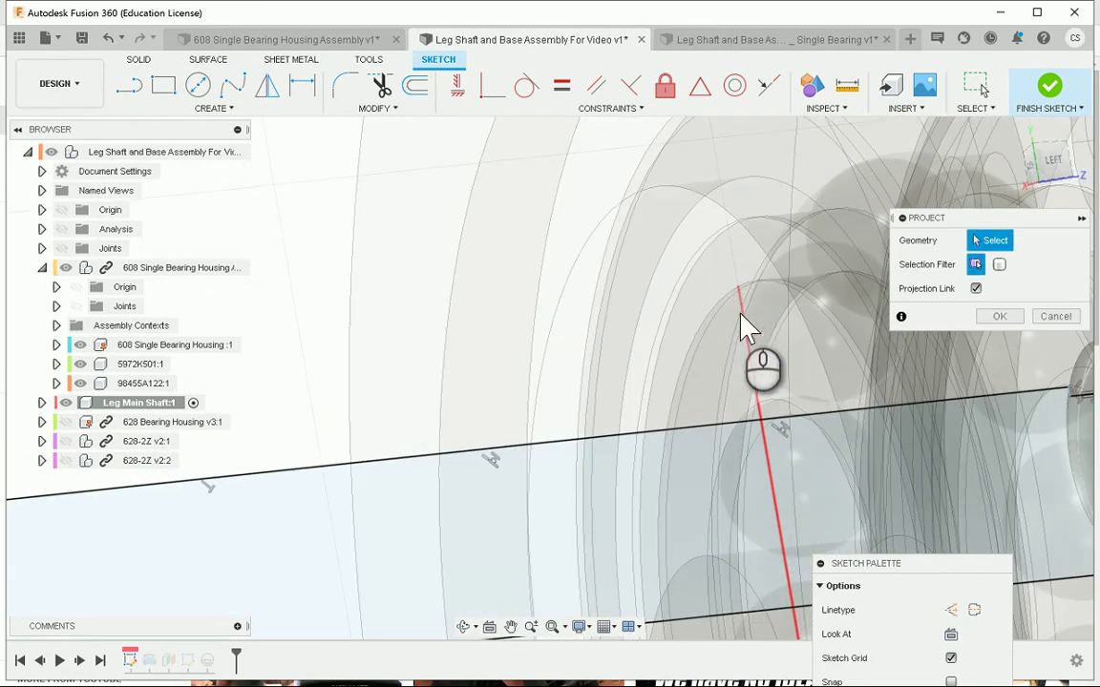
{"action": "left_click", "coordinate": [746, 289]}
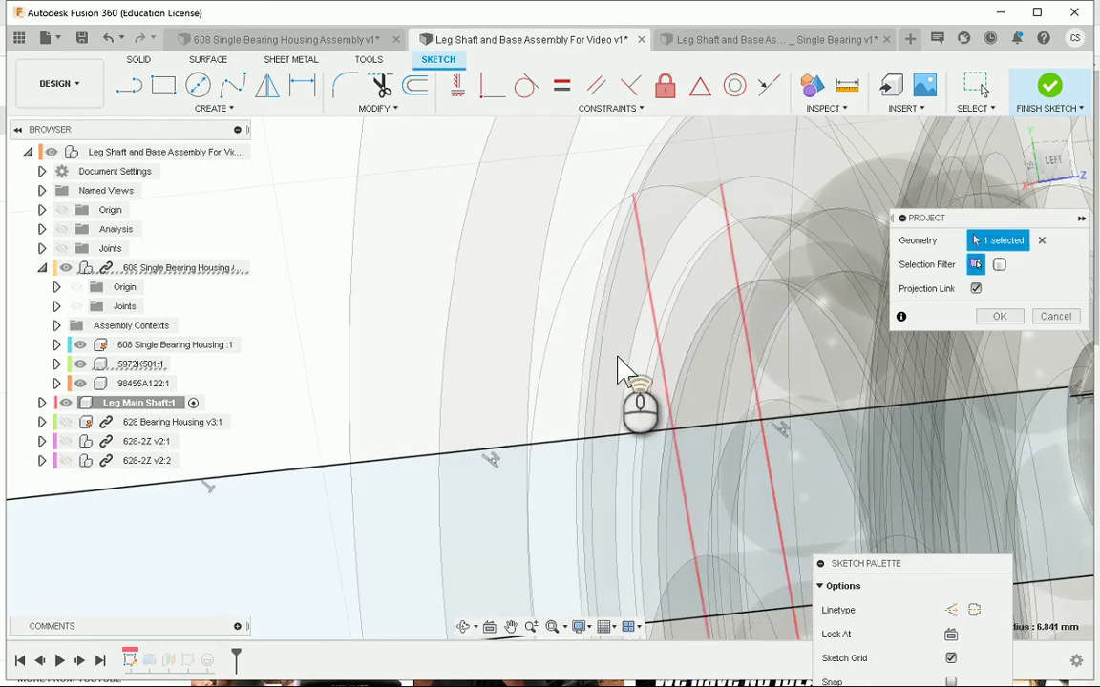
{"action": "scroll", "coordinate": [701, 400], "scroll_direction": "down", "scroll_amount": 5}
{"action": "middle_click_drag", "start_coordinate": [701, 400], "coordinate": [827, 410], "text": "shift"}
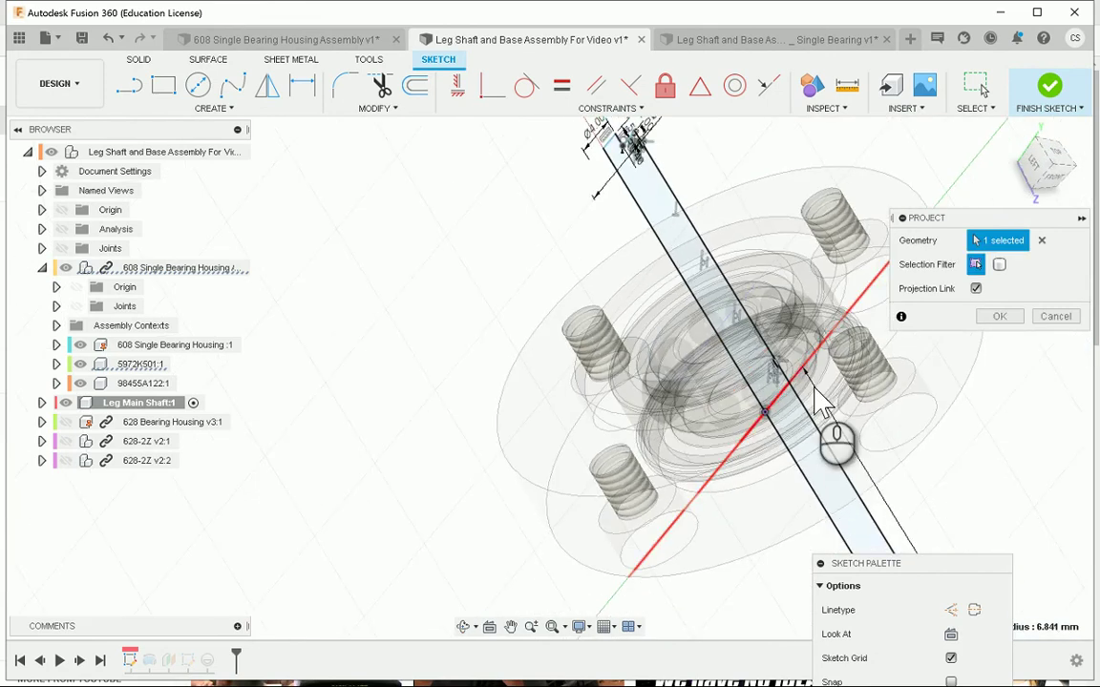
{"action": "scroll", "coordinate": [811, 358], "scroll_direction": "up", "scroll_amount": 6}
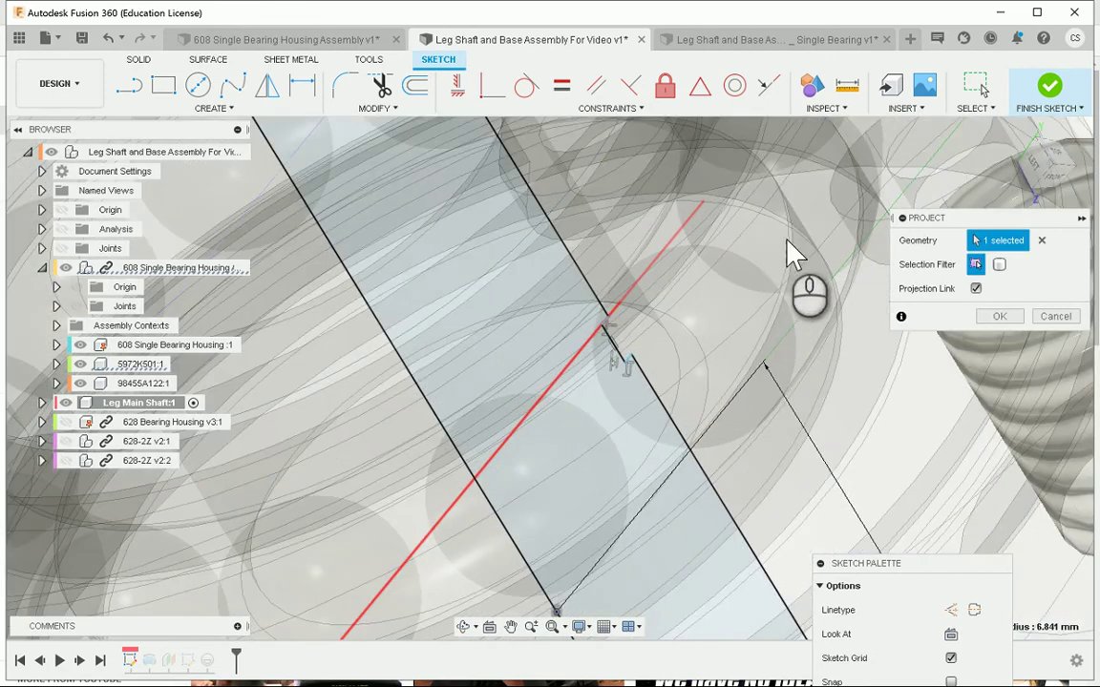
{"action": "middle_click_drag", "start_coordinate": [773, 276], "coordinate": [748, 267], "text": "shift"}
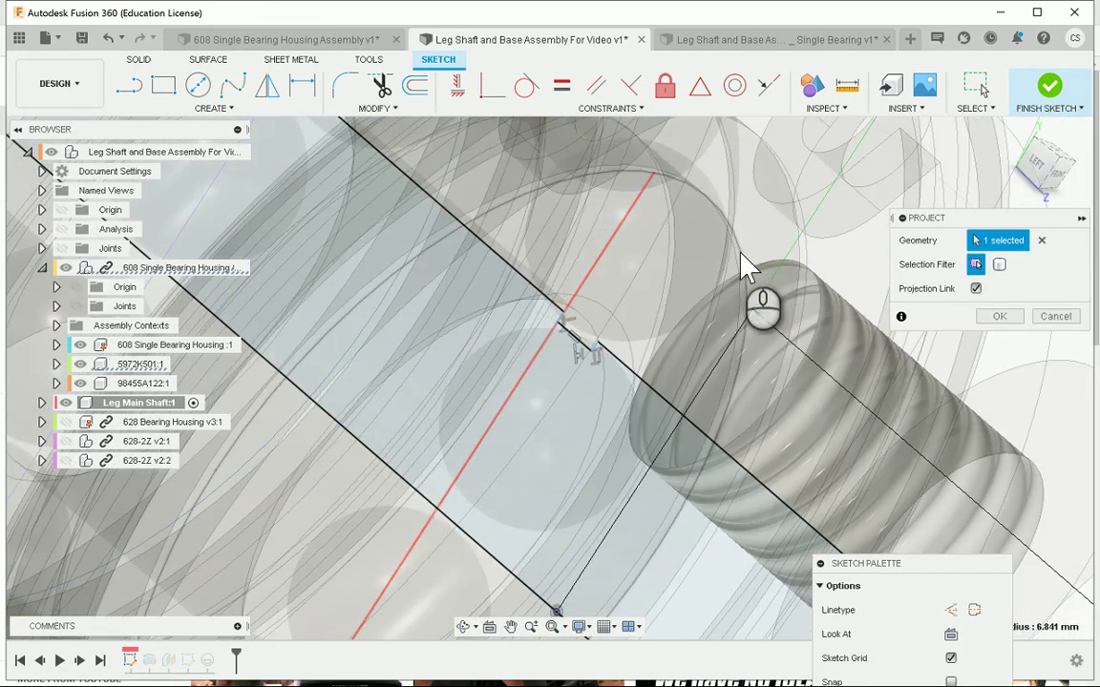
{"action": "left_click", "coordinate": [999, 316]}
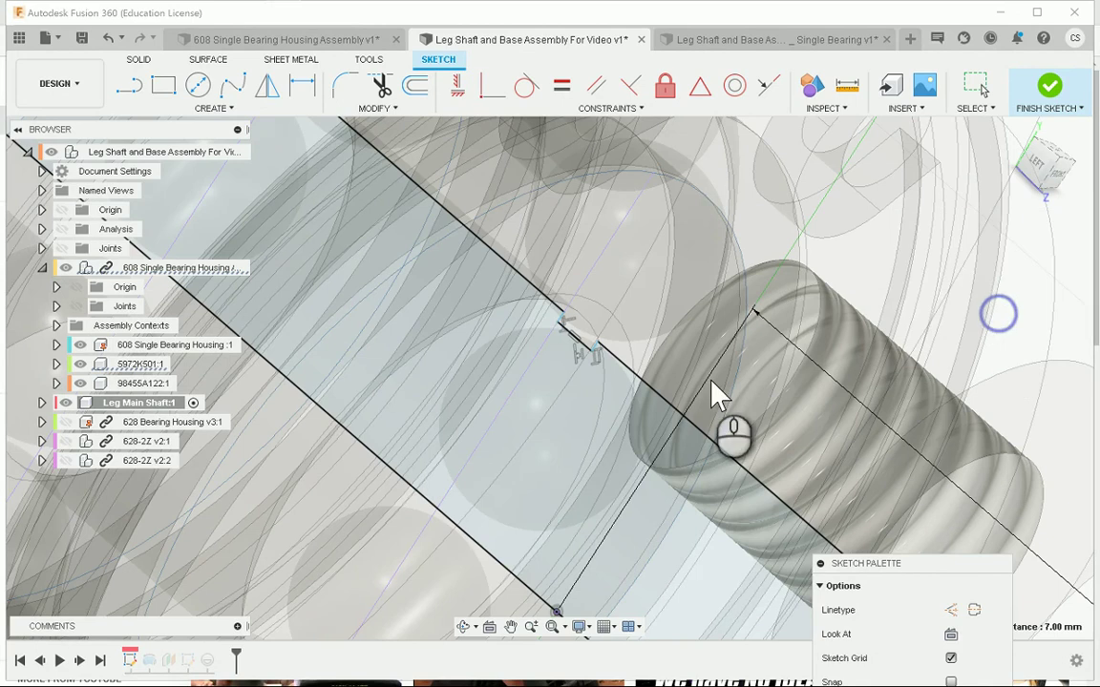
Dimension the groove wall at the shaft's stepped end 0.70 mm from the nearer projected bearing line.
{"action": "scroll", "coordinate": [718, 396], "scroll_direction": "down", "scroll_amount": 10}
{"action": "middle_click_drag", "start_coordinate": [597, 367], "coordinate": [579, 382], "text": "shift"}
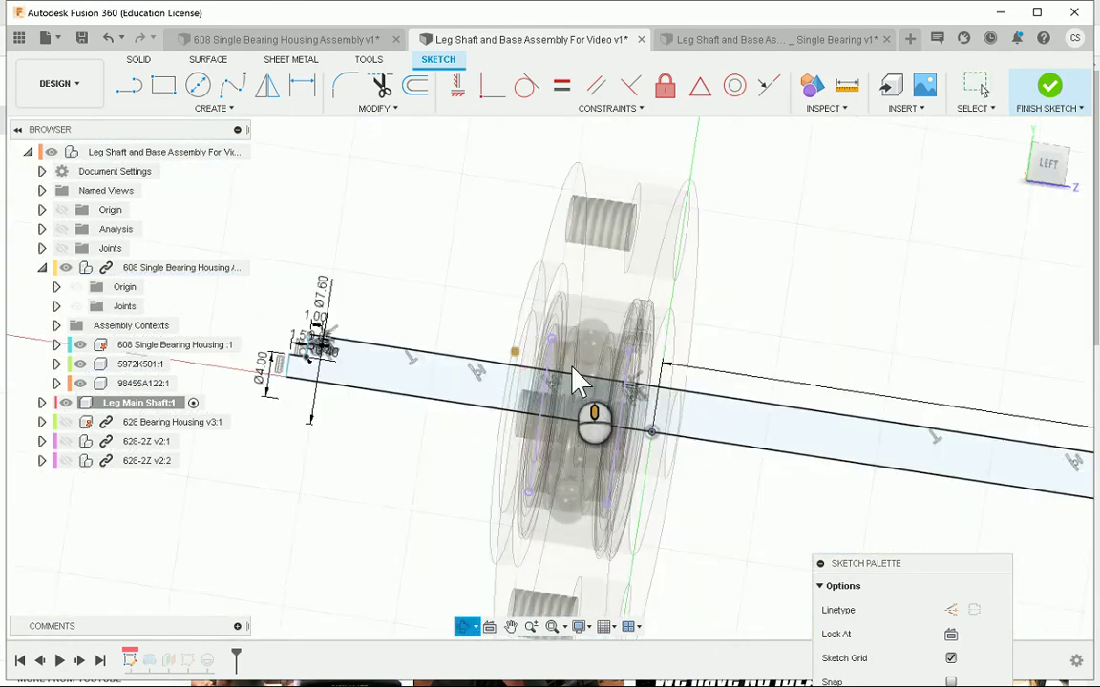
{"action": "scroll", "coordinate": [344, 417], "scroll_direction": "up", "scroll_amount": 10}
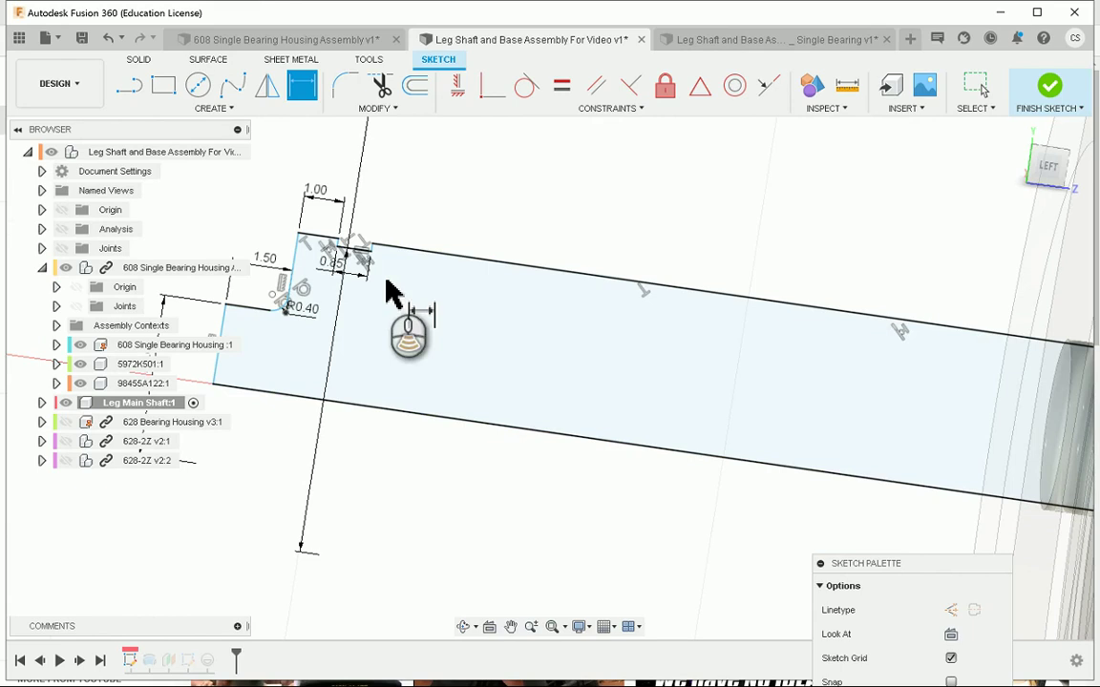
{"action": "scroll", "coordinate": [391, 292], "scroll_direction": "up", "scroll_amount": 4}
{"action": "scroll", "coordinate": [299, 214], "scroll_direction": "down", "scroll_amount": 5}
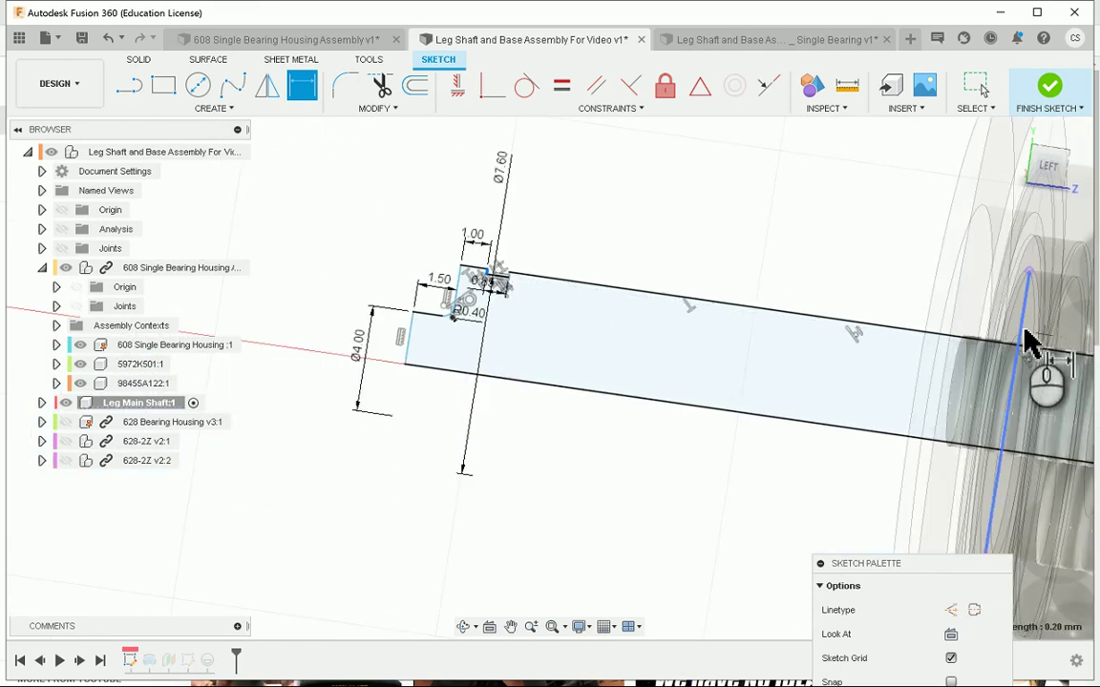
{"action": "left_click", "coordinate": [1026, 342]}
{"action": "left_click", "coordinate": [880, 296]}
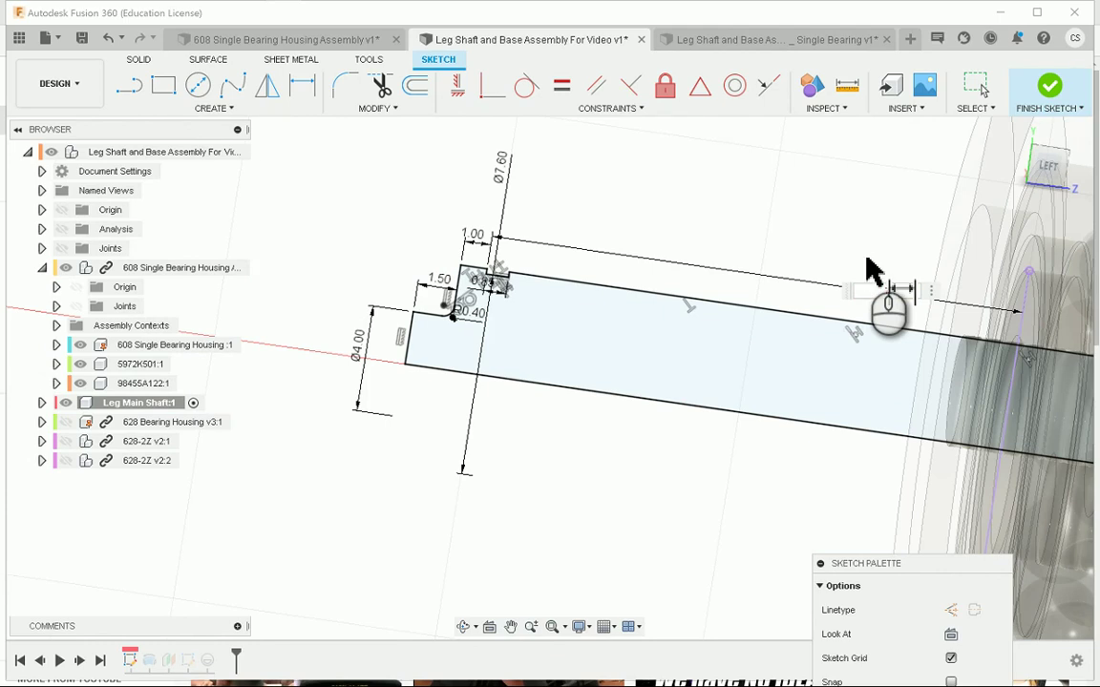
{"action": "key", "text": "Return"}
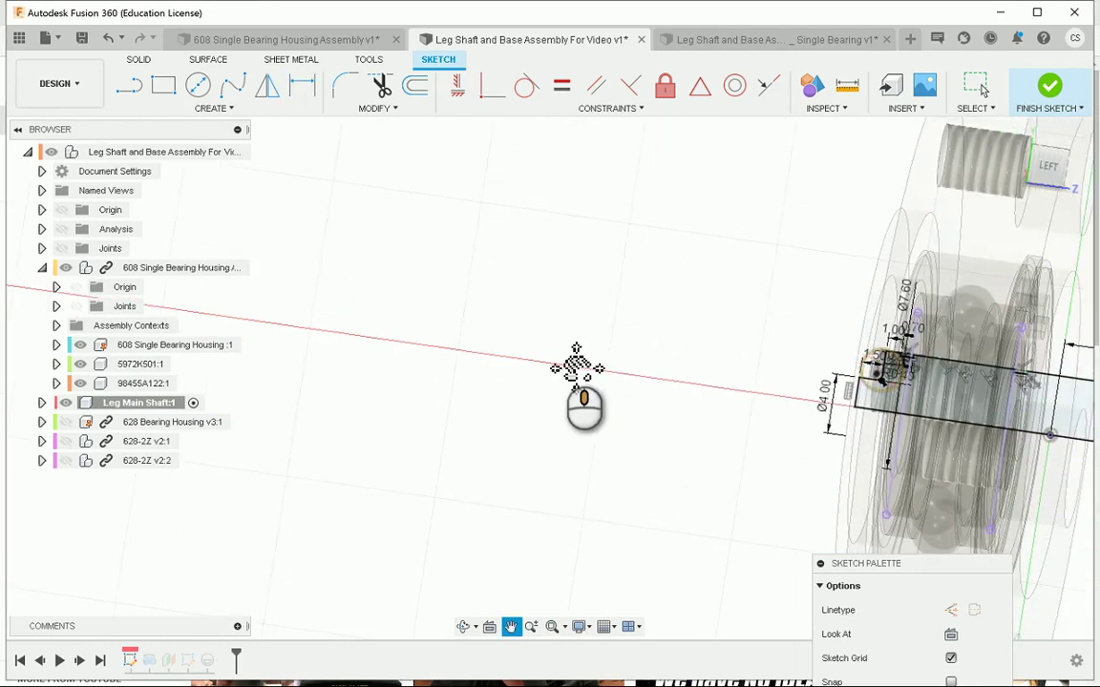
Make the bearing-side wall of the flange-side groove collinear with the other projected bearing line.
{"action": "scroll", "coordinate": [558, 328], "scroll_direction": "up", "scroll_amount": 5}
{"action": "middle_click_drag", "start_coordinate": [673, 380], "coordinate": [684, 387]}
{"action": "scroll", "coordinate": [599, 345], "scroll_direction": "up", "scroll_amount": 10}
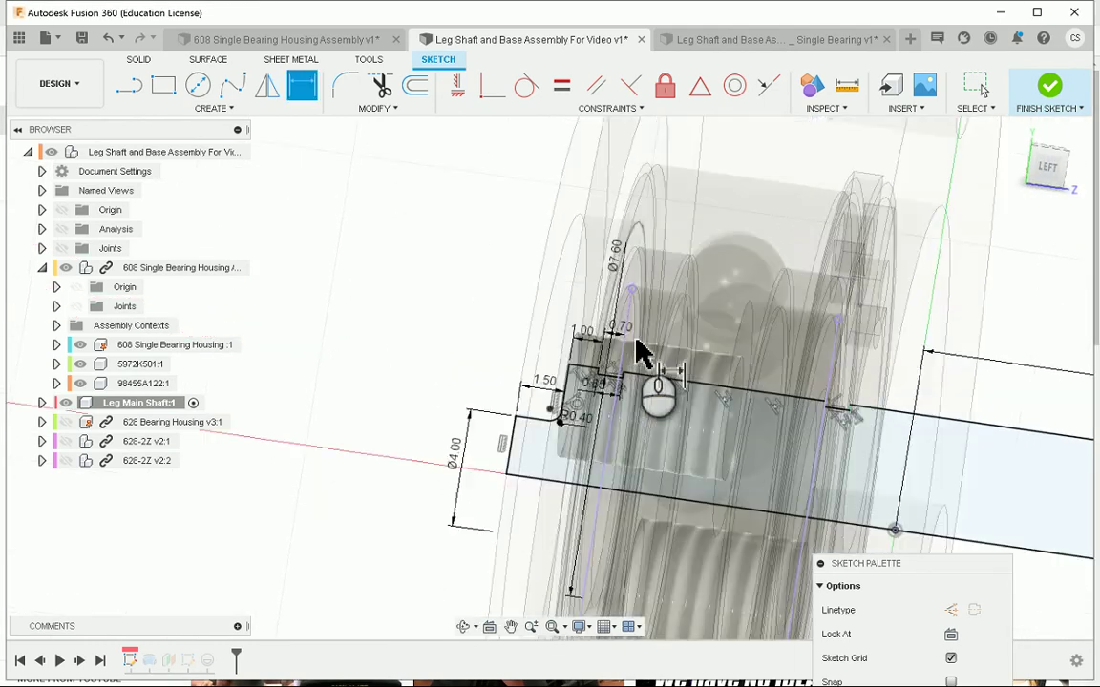
{"action": "scroll", "coordinate": [699, 386], "scroll_direction": "down", "scroll_amount": 8}
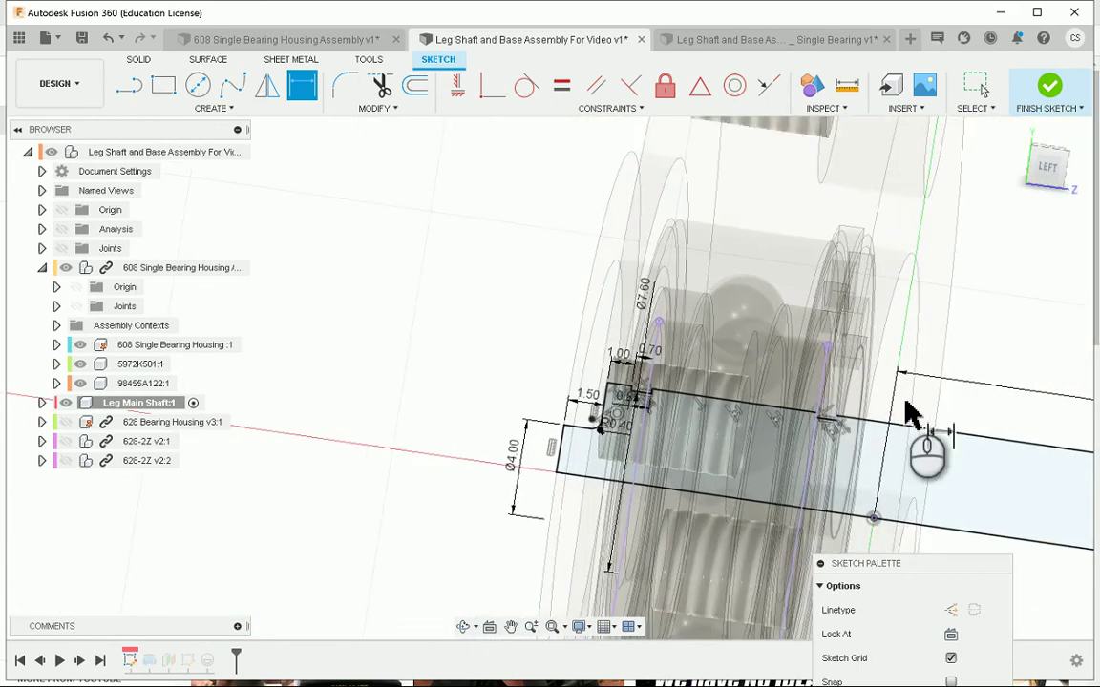
{"action": "scroll", "coordinate": [817, 422], "scroll_direction": "up", "scroll_amount": 8}
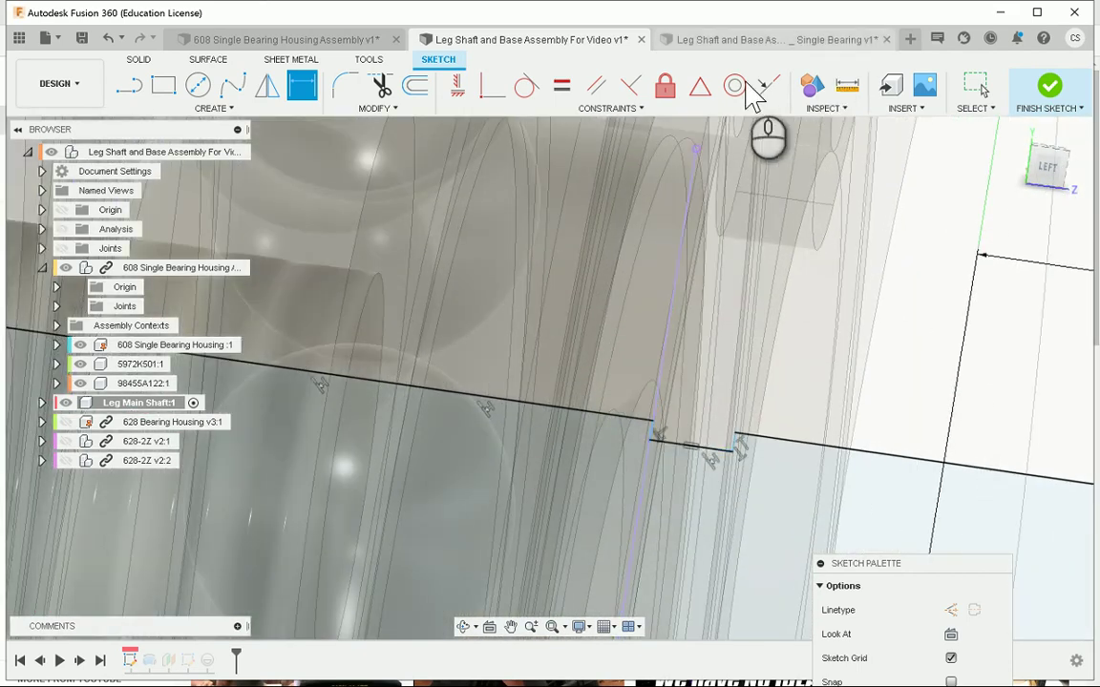
{"action": "left_click", "coordinate": [767, 86]}
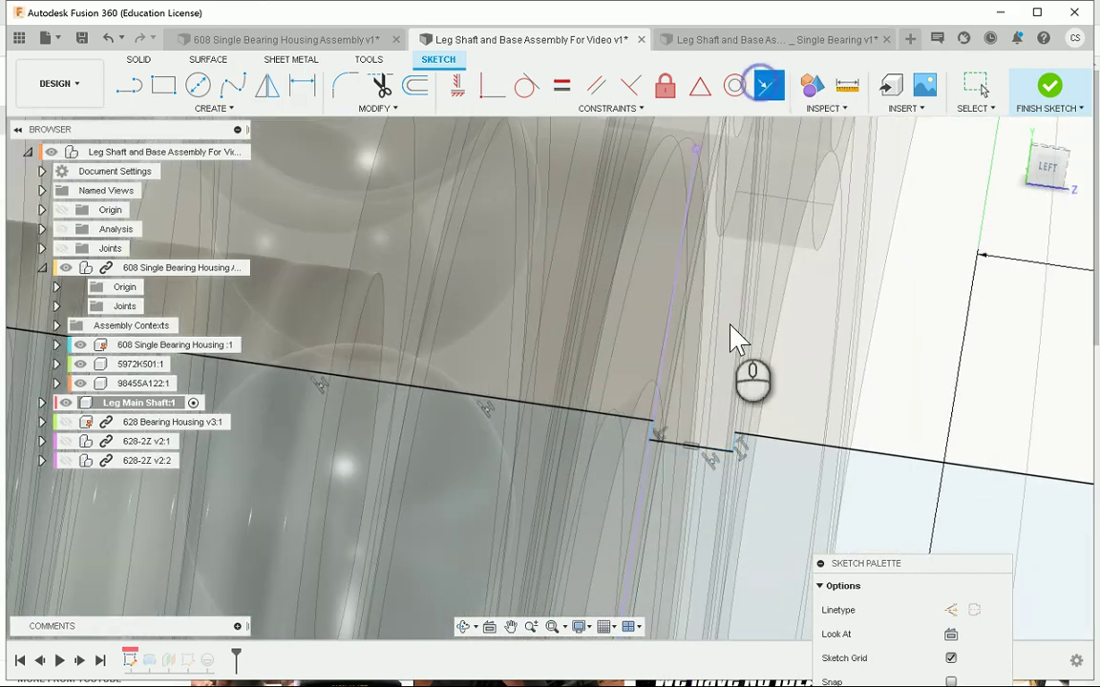
{"action": "left_click", "coordinate": [664, 359]}
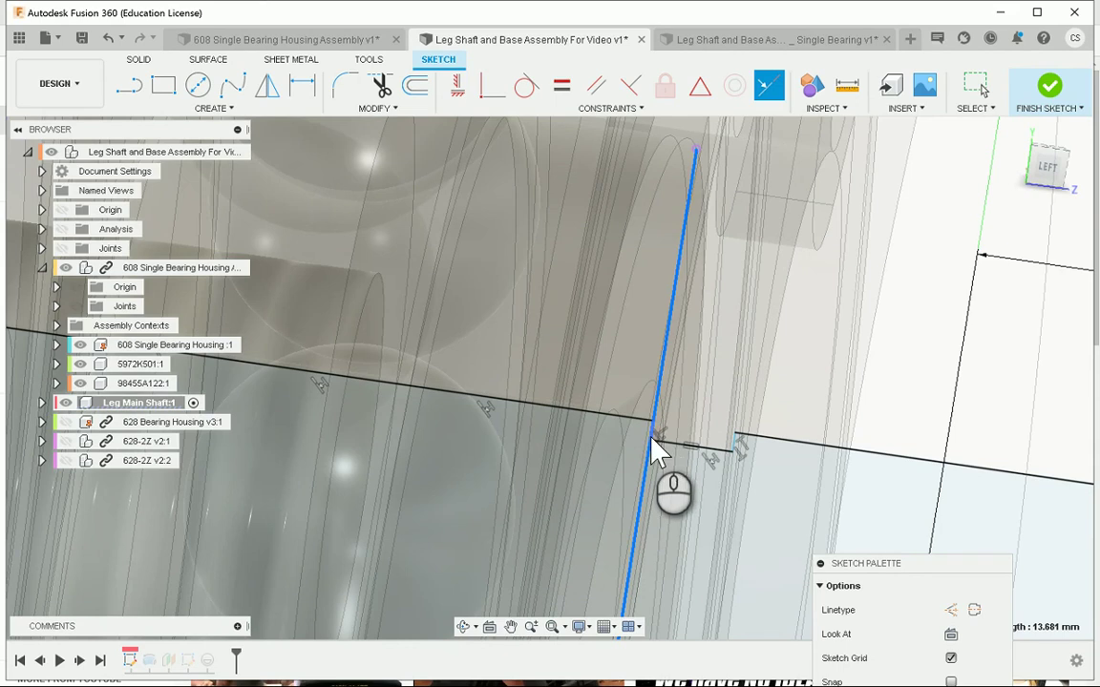
{"action": "left_click", "coordinate": [661, 418]}
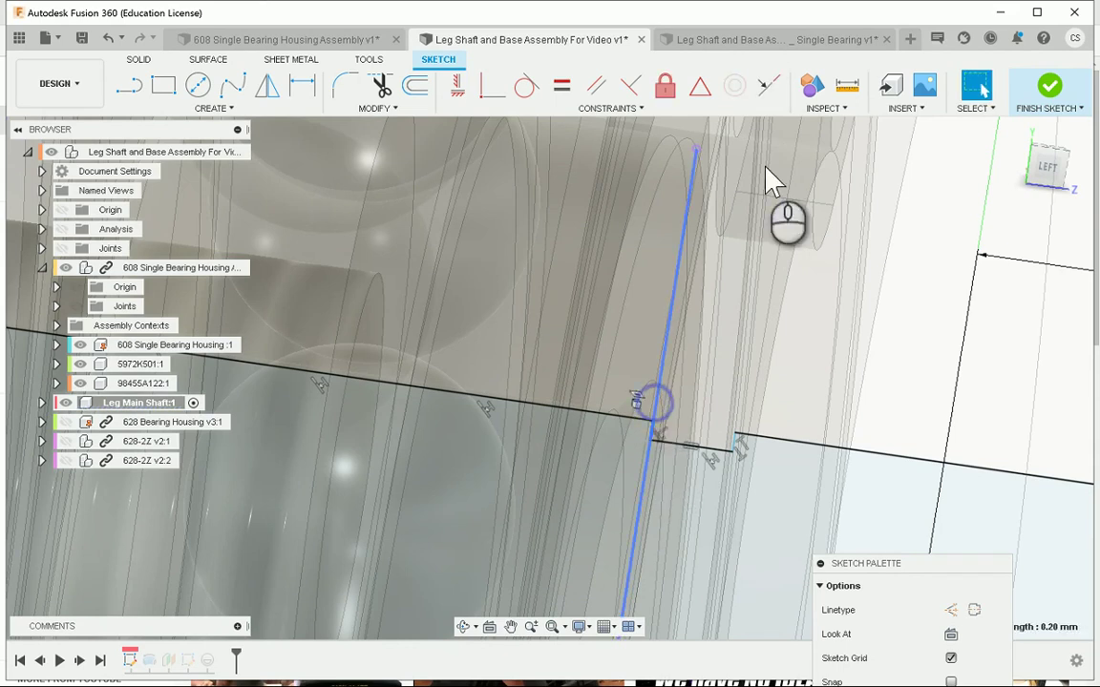
Expand the Leg Main Shaft's sketches in the component tree, and finish the shaft sketch.
{"action": "scroll", "coordinate": [786, 306], "scroll_direction": "down", "scroll_amount": 8}
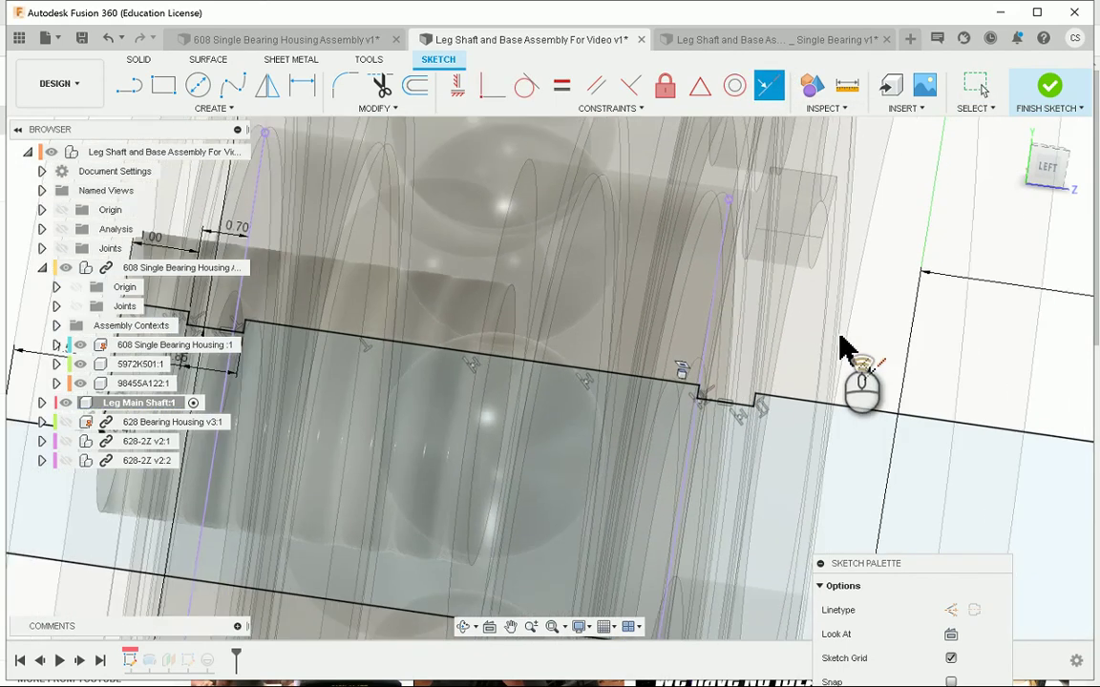
{"action": "scroll", "coordinate": [786, 362], "scroll_direction": "down", "scroll_amount": 6}
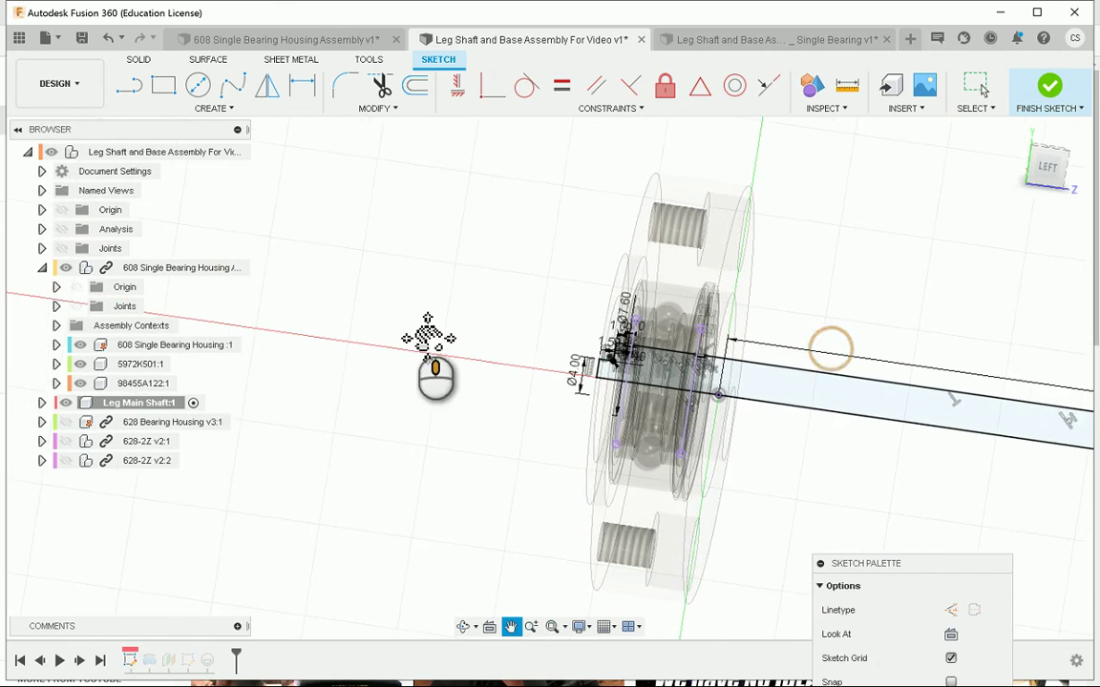
{"action": "left_click", "coordinate": [41, 403]}
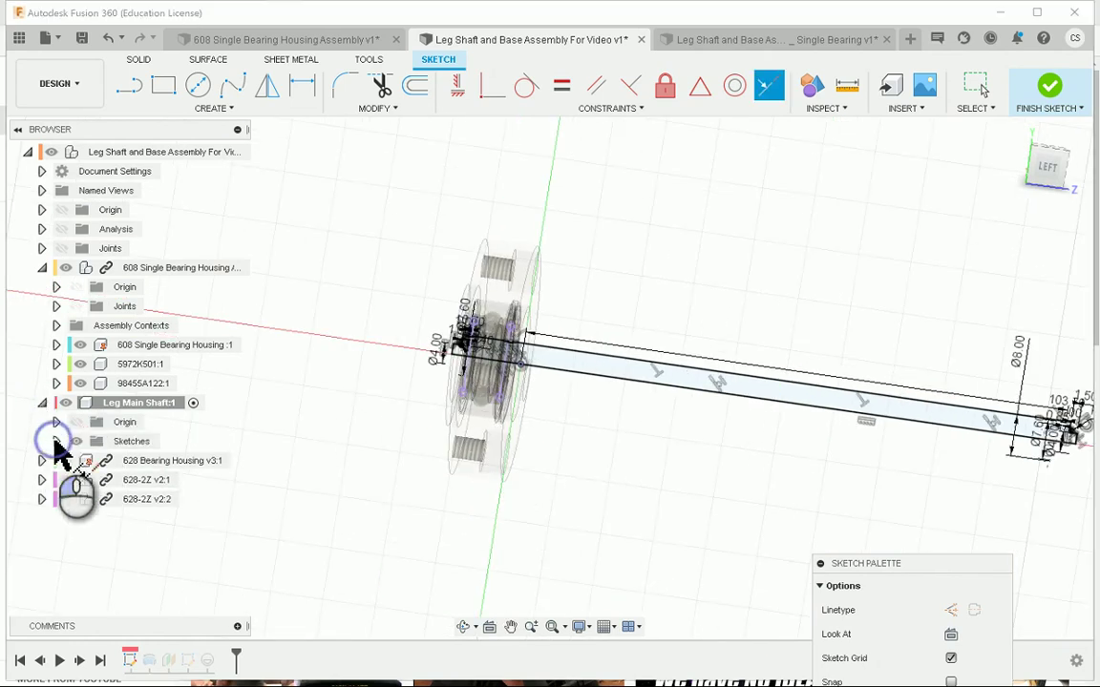
{"action": "left_click", "coordinate": [56, 441]}
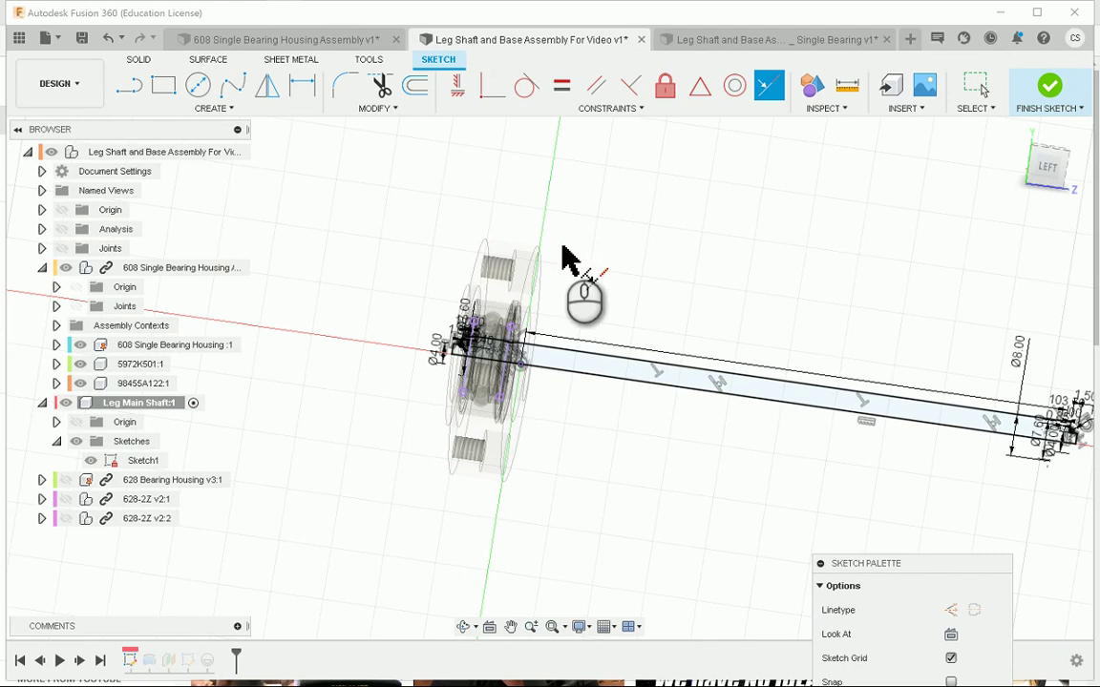
{"action": "scroll", "coordinate": [799, 343], "scroll_direction": "down", "scroll_amount": 2}
{"action": "left_click", "coordinate": [1049, 87]}
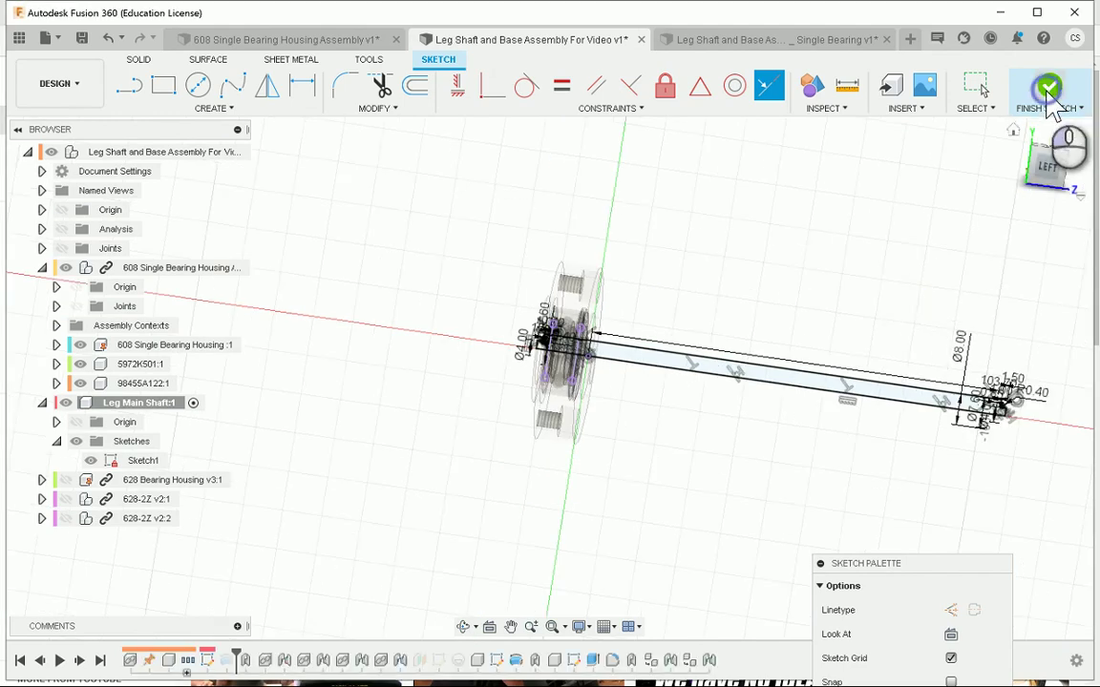
Show the 628 Bearing Housing and both 628-2Z bearings again.
{"action": "middle_click_drag", "start_coordinate": [554, 544], "coordinate": [580, 439], "text": "shift"}
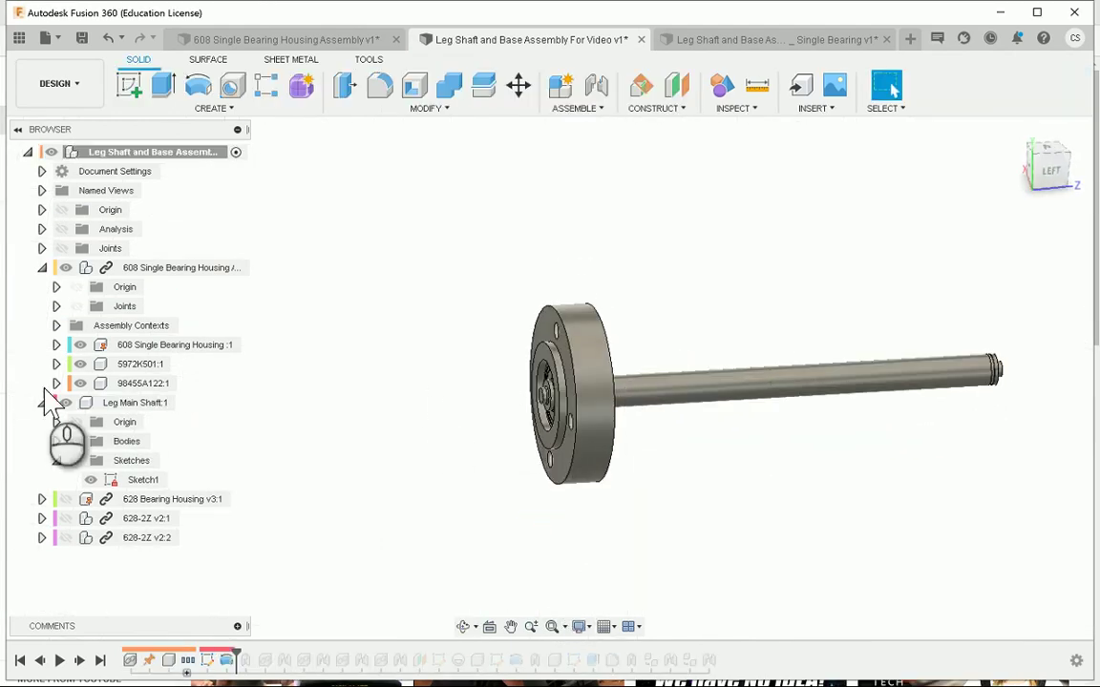
{"action": "left_click", "coordinate": [66, 499]}
{"action": "left_click", "coordinate": [66, 518]}
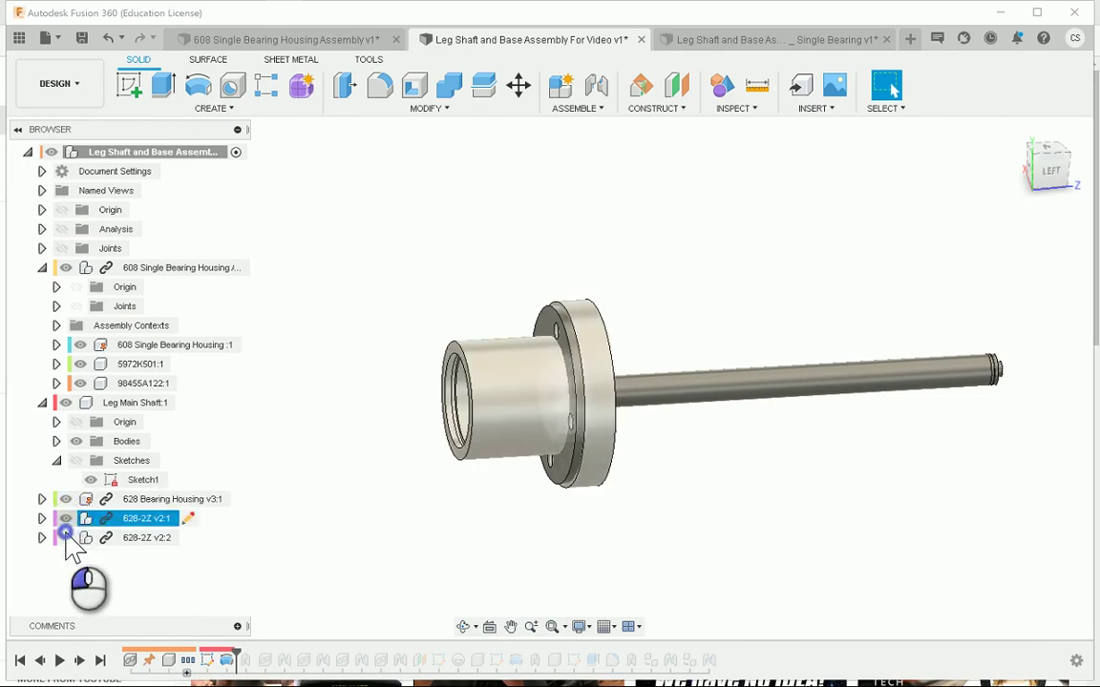
{"action": "left_click", "coordinate": [66, 538]}
{"action": "middle_click_drag", "start_coordinate": [578, 426], "coordinate": [592, 355], "text": "shift"}
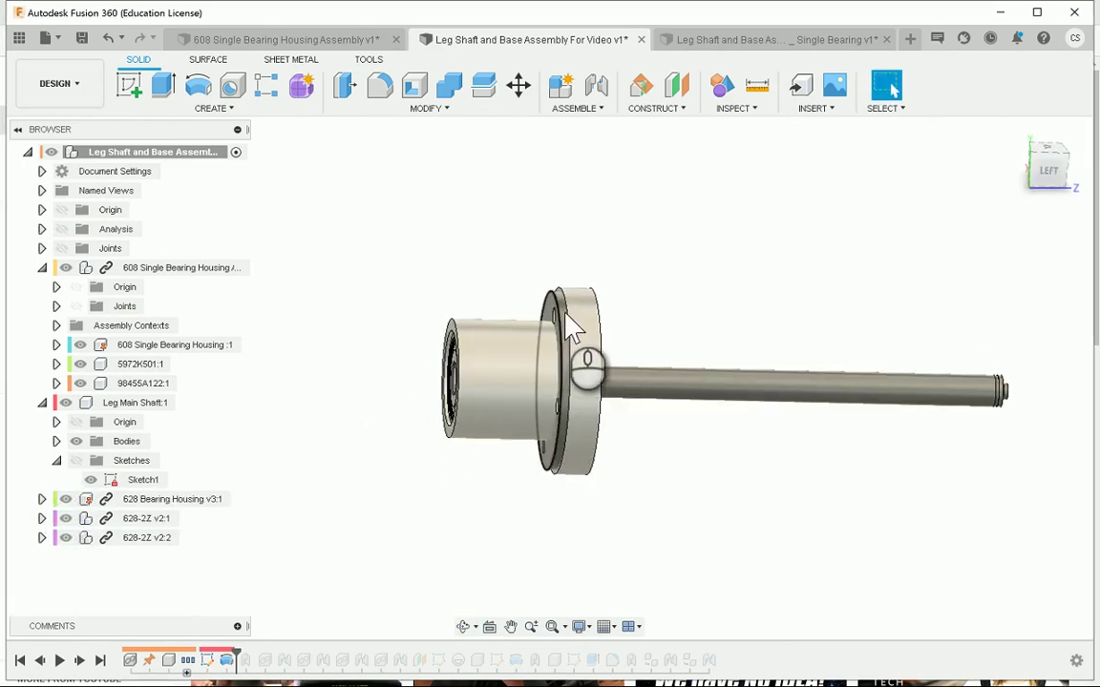
{"action": "scroll", "coordinate": [565, 343], "scroll_direction": "up", "scroll_amount": 2}
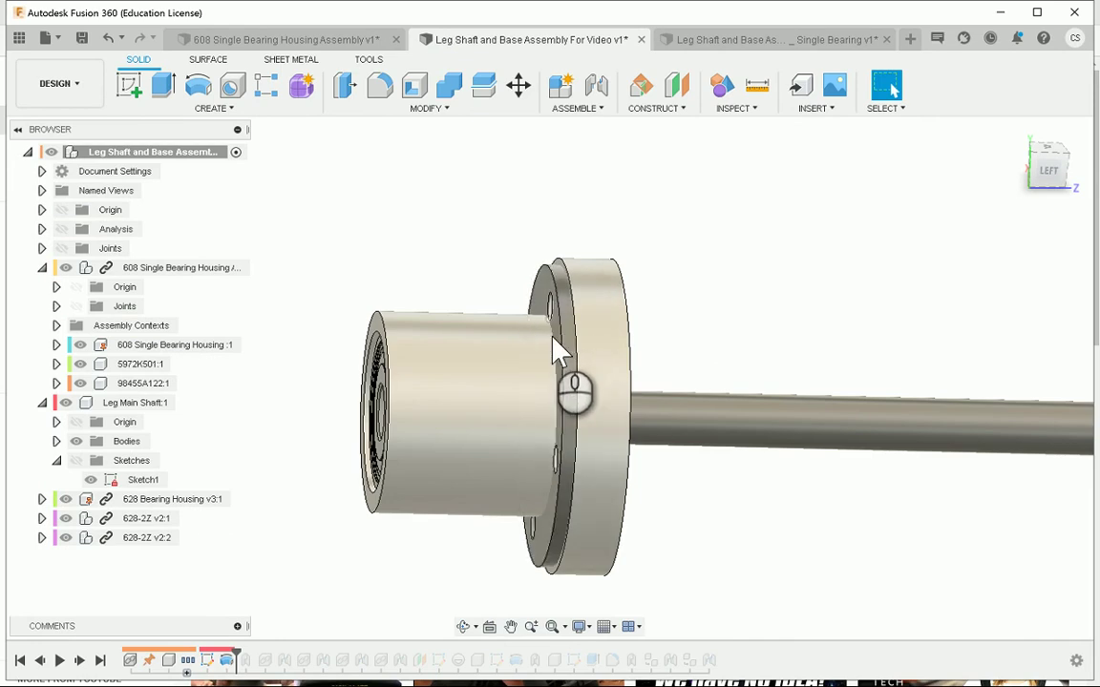
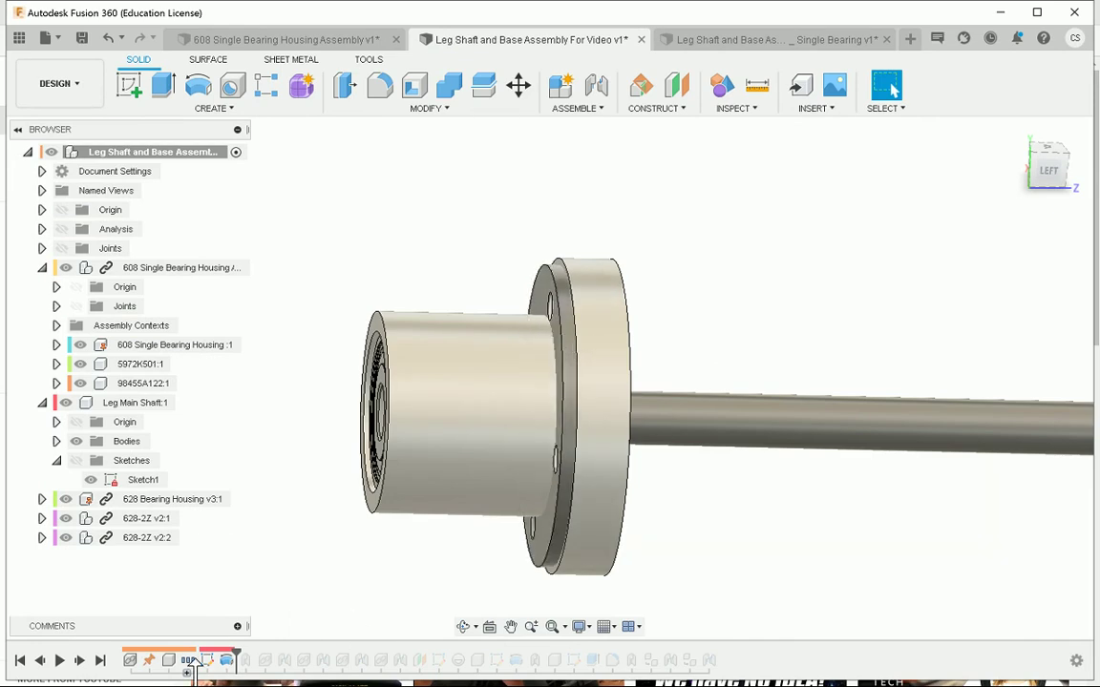
Move the group with the 628 housing and bearing inserts to just after the Leg Main Shaft's sketch in the timeline.
{"action": "left_click", "coordinate": [189, 660]}
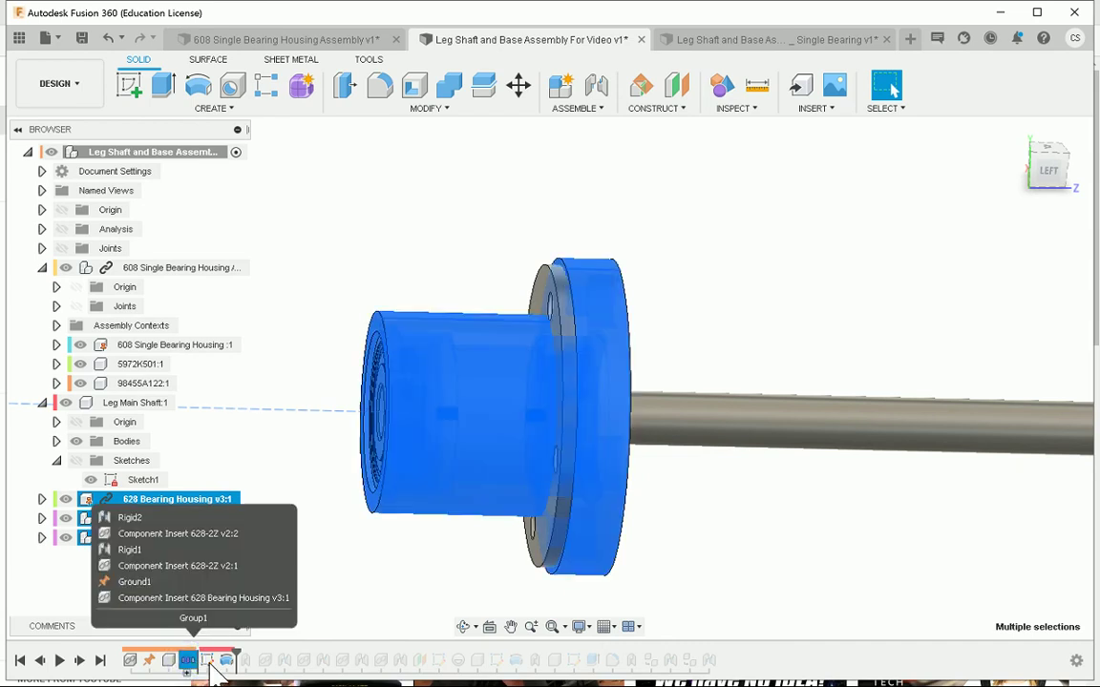
{"action": "key", "text": "Escape"}
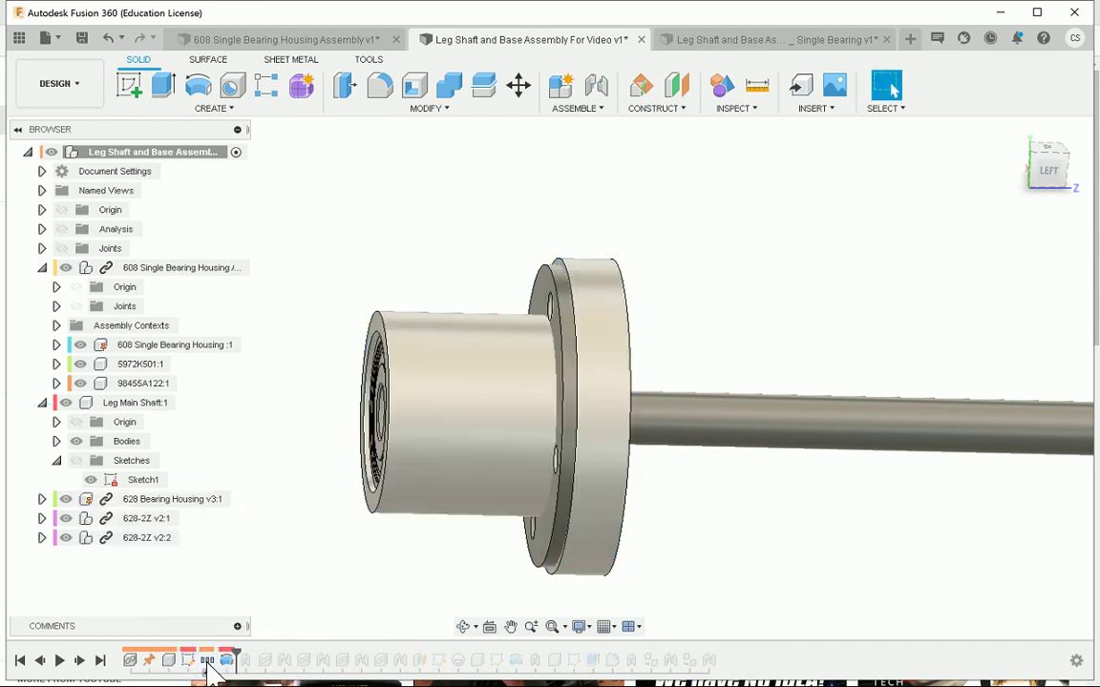
{"action": "left_click", "coordinate": [208, 663]}
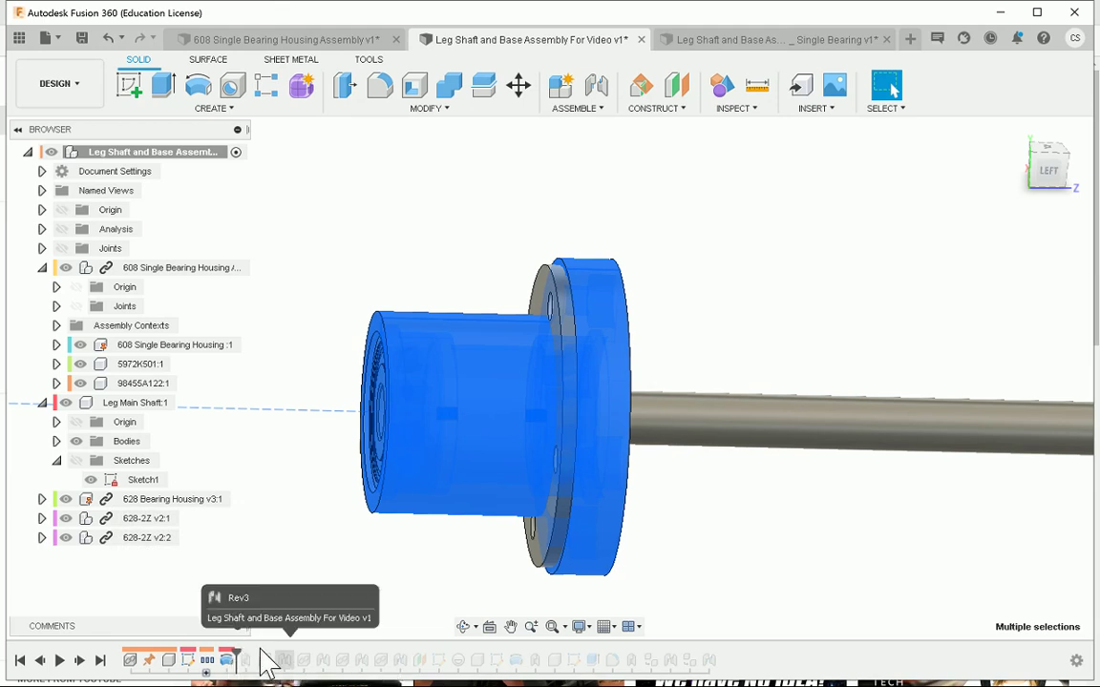
{"action": "left_click", "coordinate": [212, 659]}
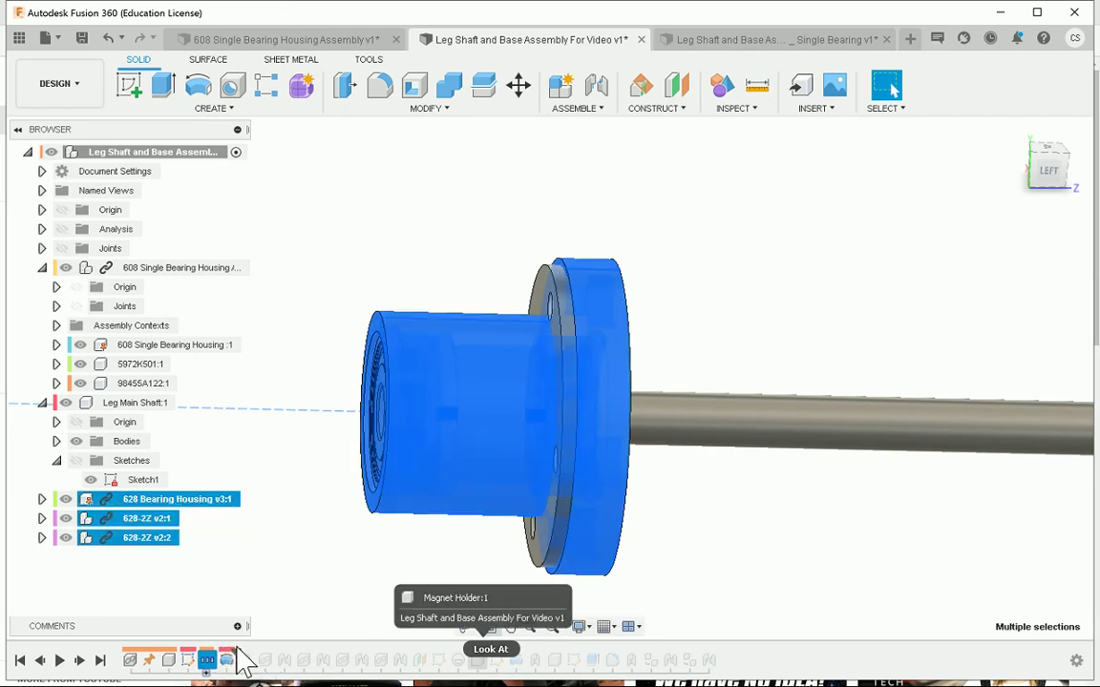
Roll the timeline forward to just after the Magnet Holder component, and move the 628 insert group behind the shaft's Revolve1.
{"action": "left_click_drag", "start_coordinate": [250, 659], "coordinate": [485, 663]}
{"action": "left_click", "coordinate": [364, 537]}
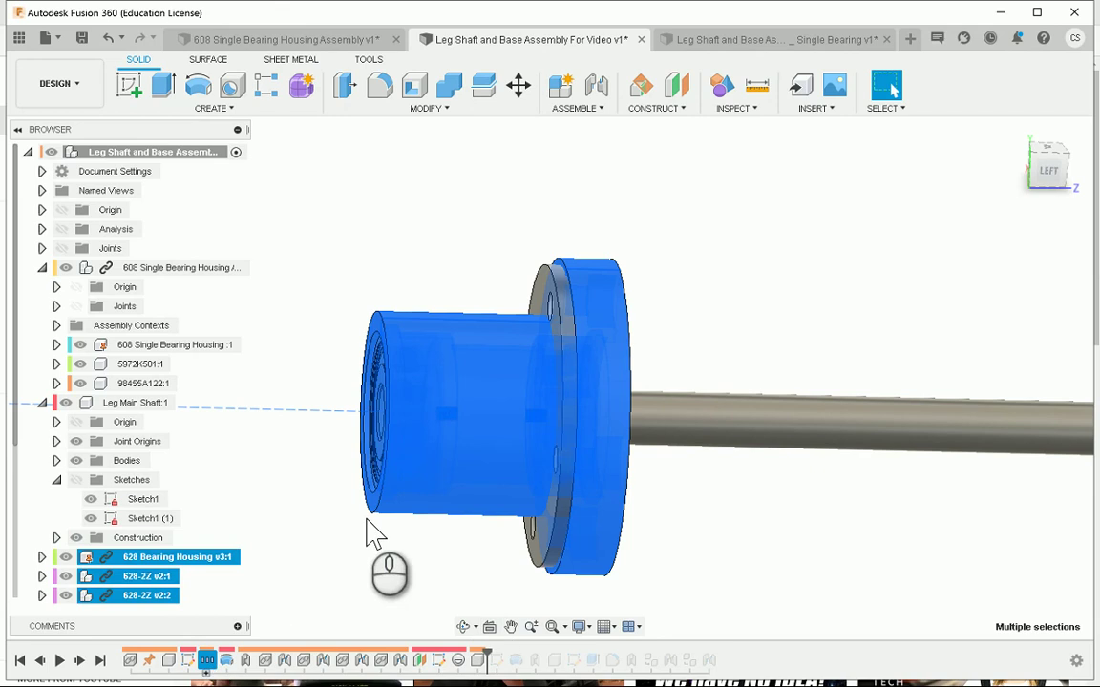
{"action": "left_click", "coordinate": [196, 660]}
{"action": "left_click", "coordinate": [208, 661]}
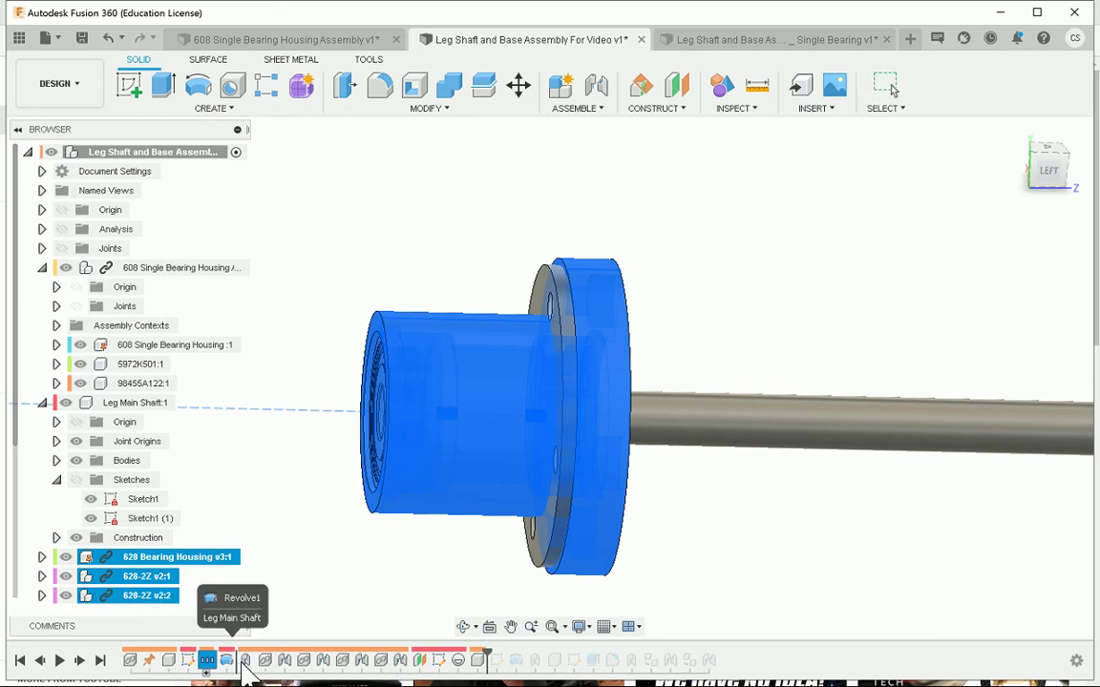
{"action": "key", "text": "Escape"}
{"action": "middle_click_drag", "start_coordinate": [687, 511], "coordinate": [703, 461], "text": "shift"}
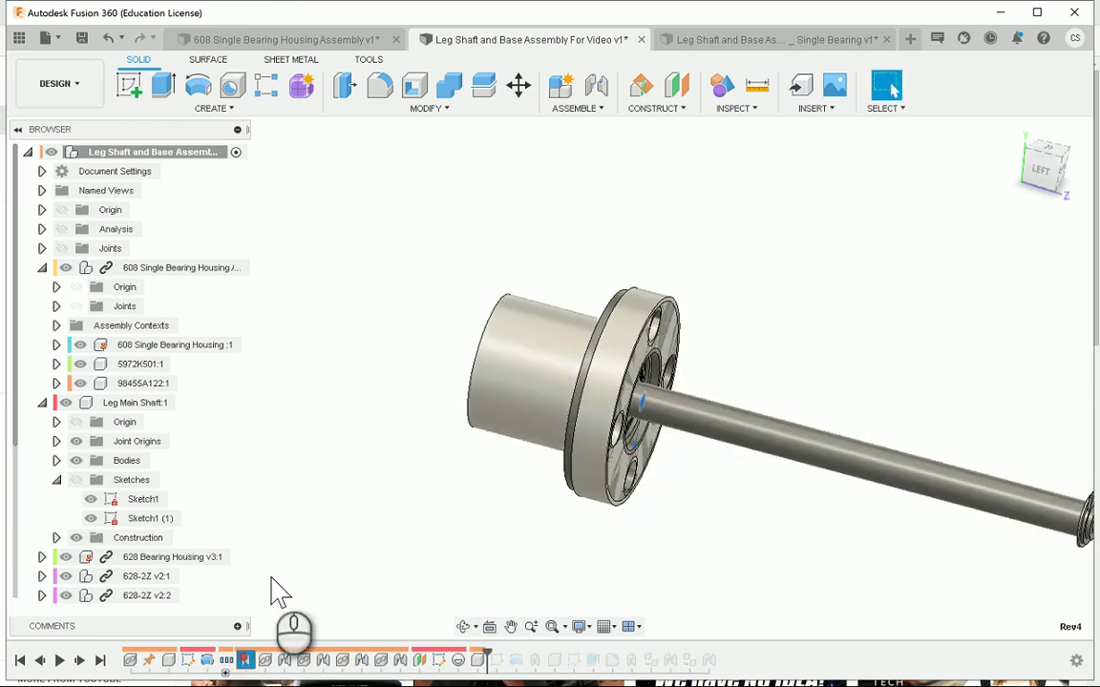
{"action": "right_click", "coordinate": [249, 657]}
{"action": "left_click", "coordinate": [289, 605]}
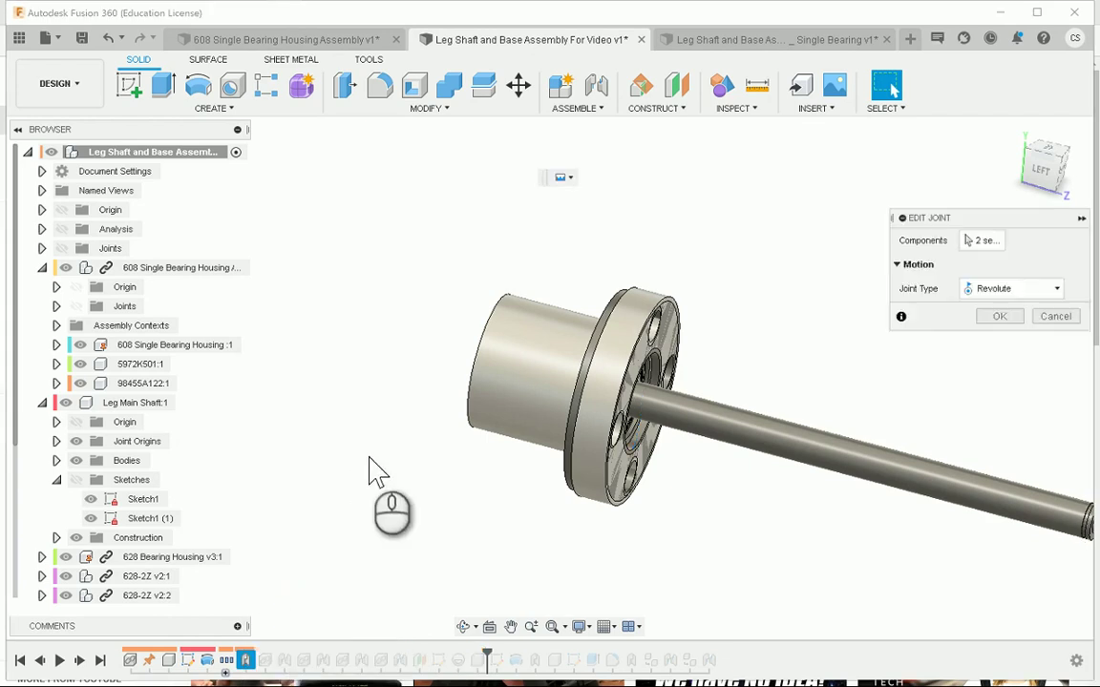
{"action": "left_click", "coordinate": [988, 245]}
{"action": "middle_click_drag", "start_coordinate": [675, 444], "coordinate": [856, 312], "text": "shift"}
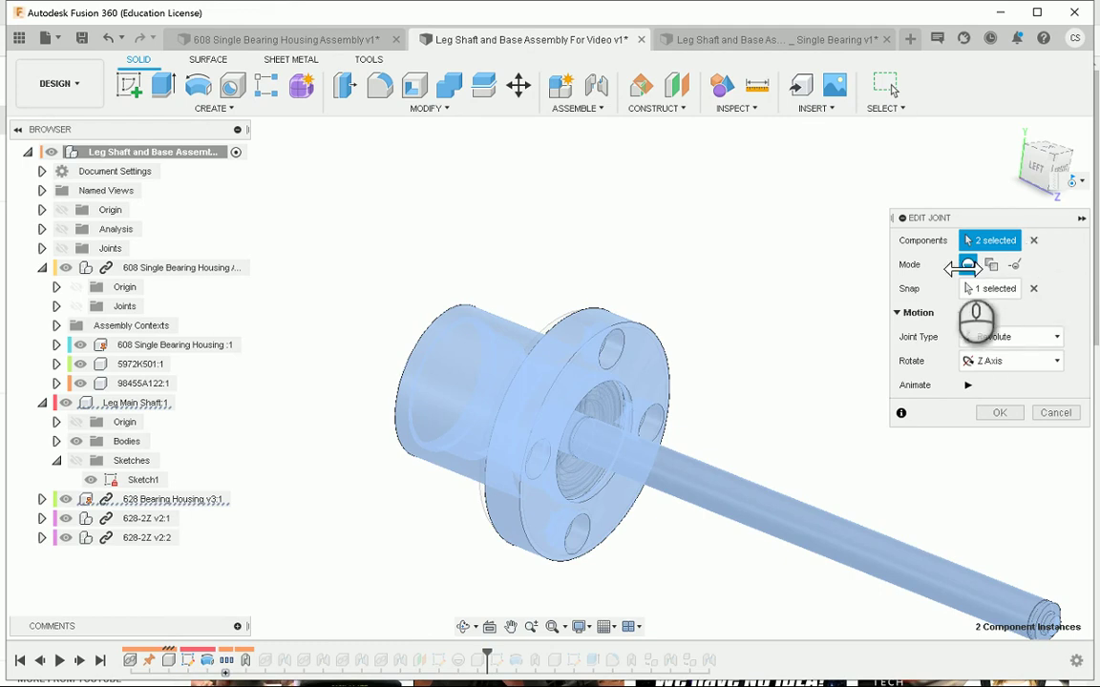
{"action": "left_click", "coordinate": [1033, 240]}
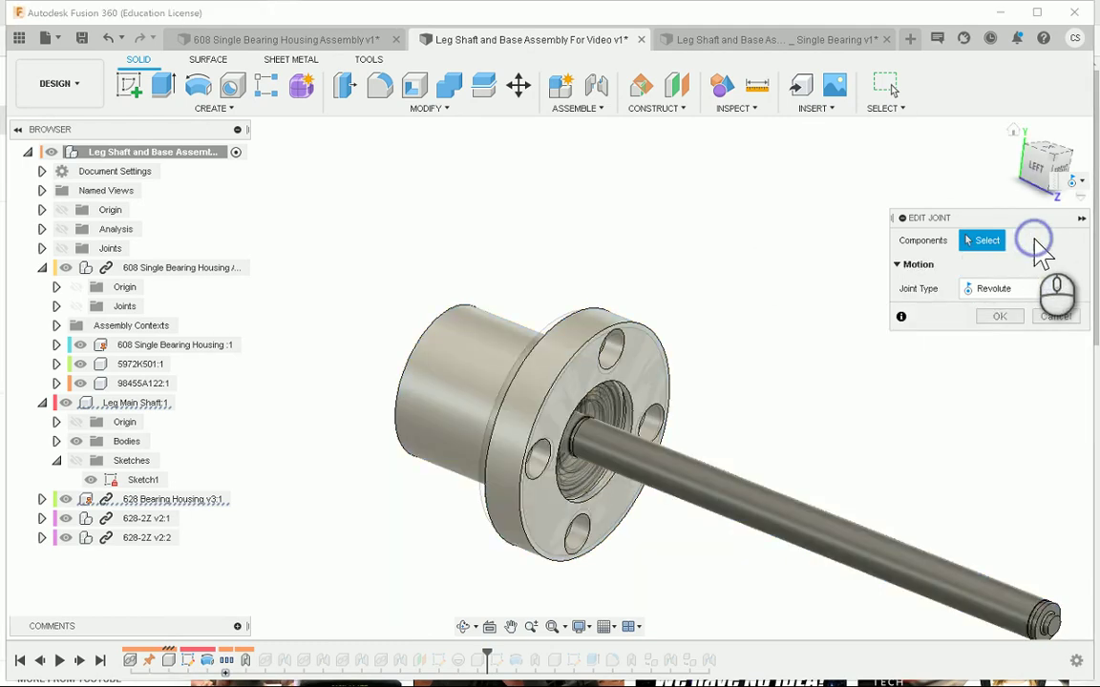
{"action": "left_click", "coordinate": [1060, 317]}
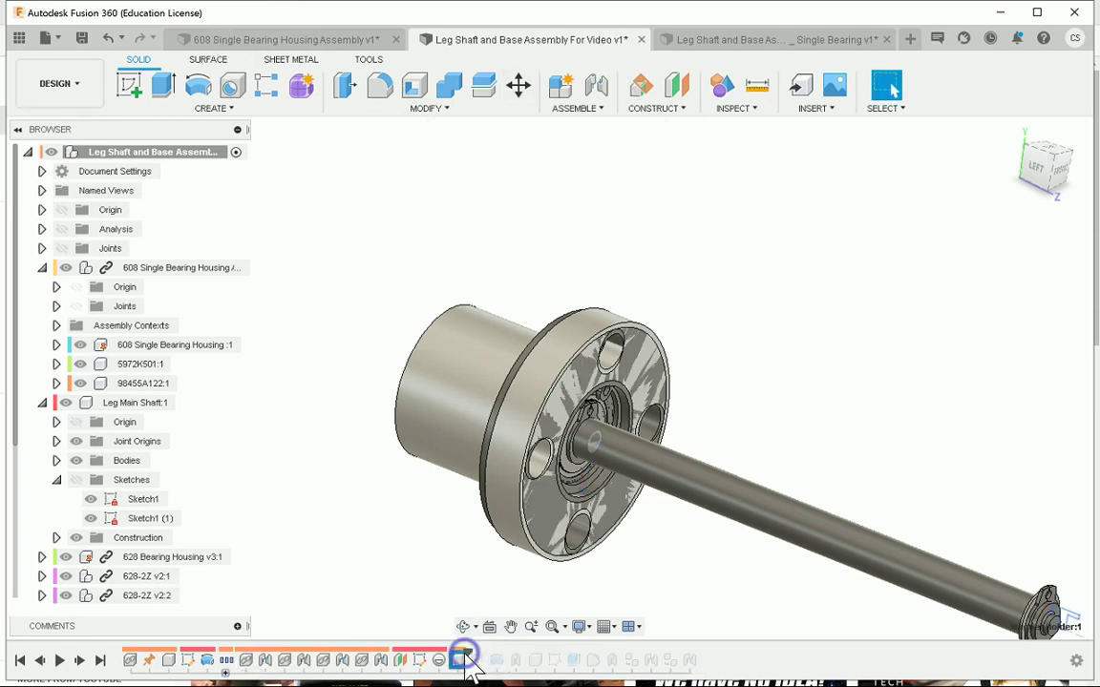
Roll the timeline back to just after the group with the 628 housing and bearing inserts.
{"action": "left_click_drag", "start_coordinate": [463, 659], "coordinate": [257, 668]}
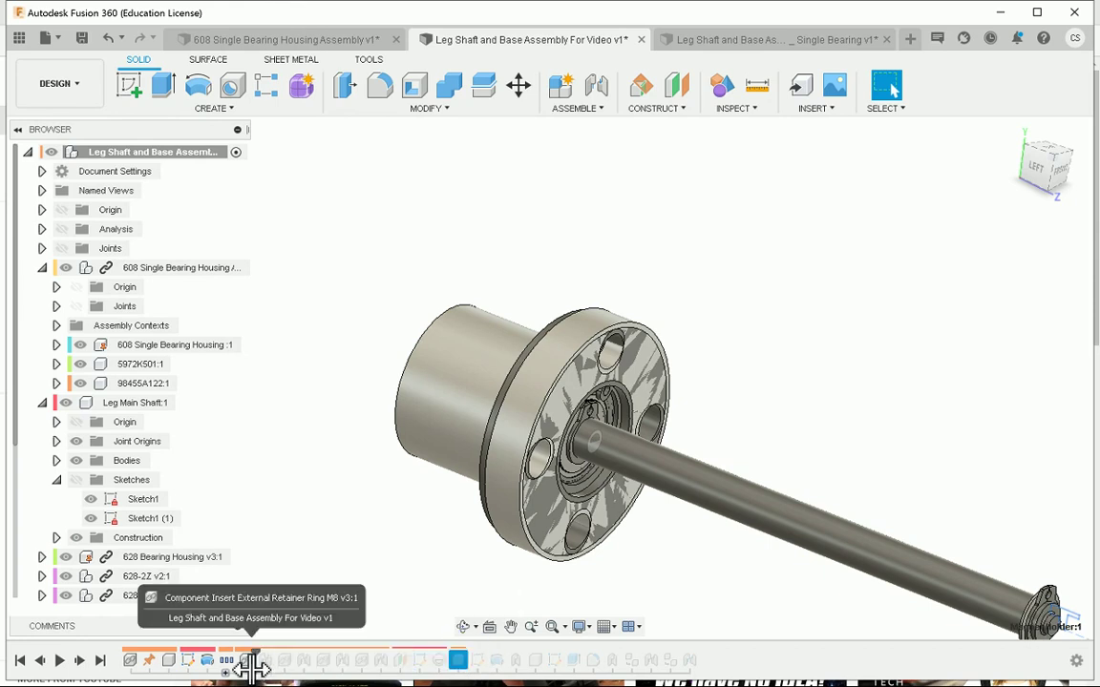
{"action": "left_click_drag", "start_coordinate": [250, 668], "coordinate": [236, 668]}
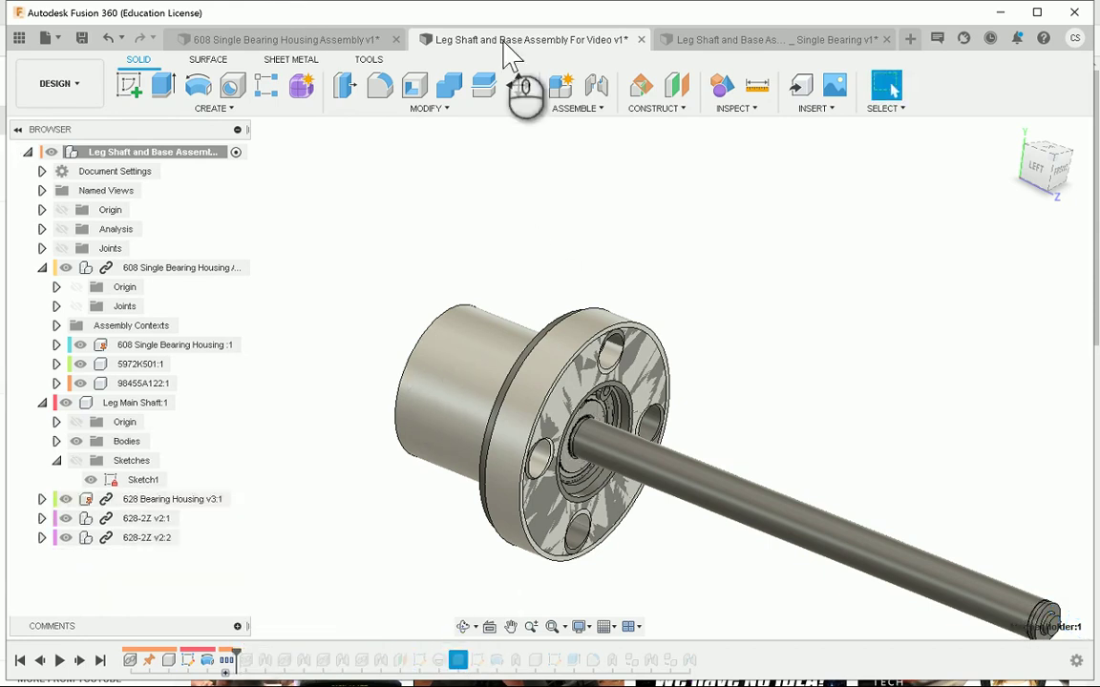
{"action": "left_click", "coordinate": [596, 88]}
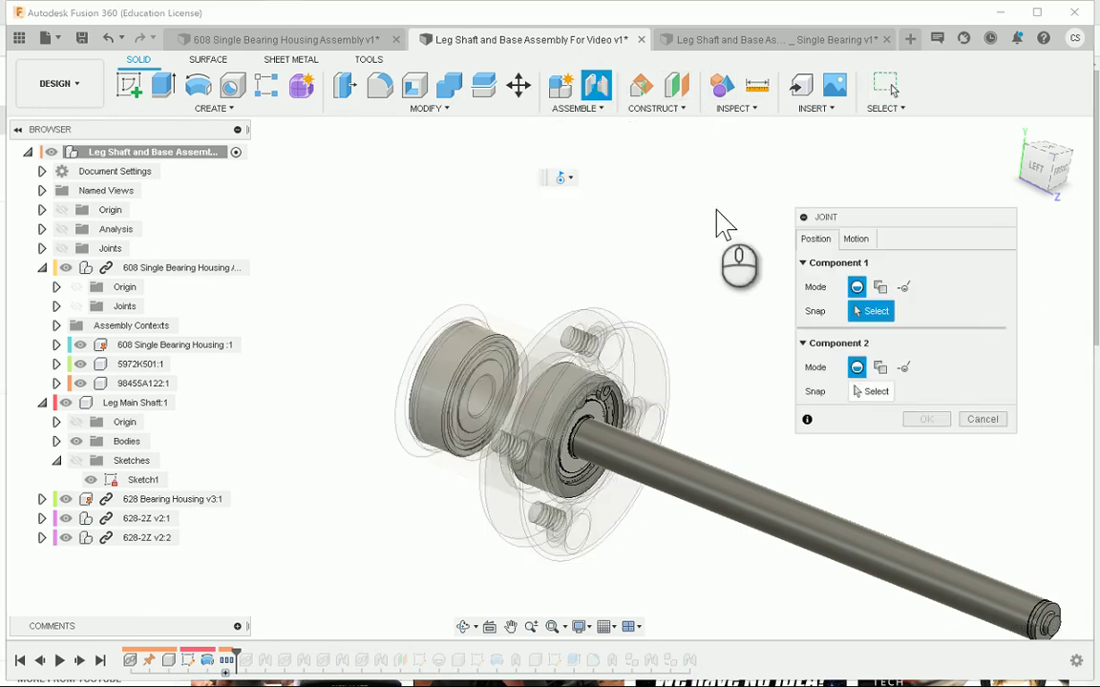
{"action": "left_click", "coordinate": [998, 418]}
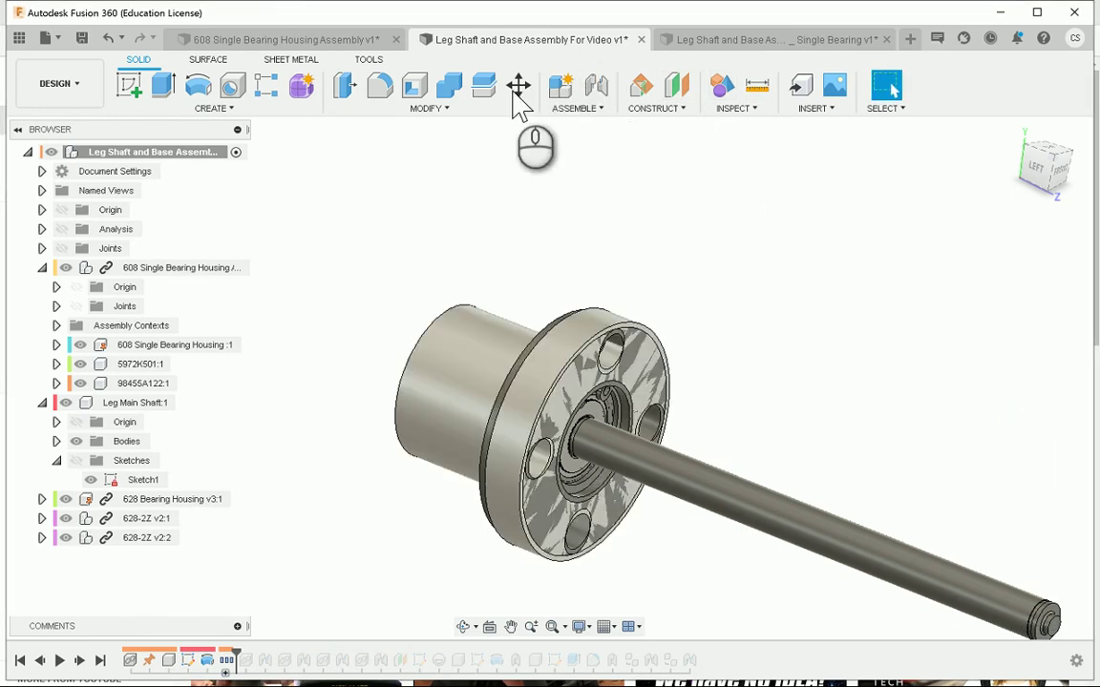
Hide the 628 Bearing Housing and create a revolute as-built joint between the Leg Main Shaft and 608 Single Bearing Housing, snapped to the flange's bore edge.
{"action": "left_click", "coordinate": [600, 108]}
{"action": "left_click", "coordinate": [603, 161]}
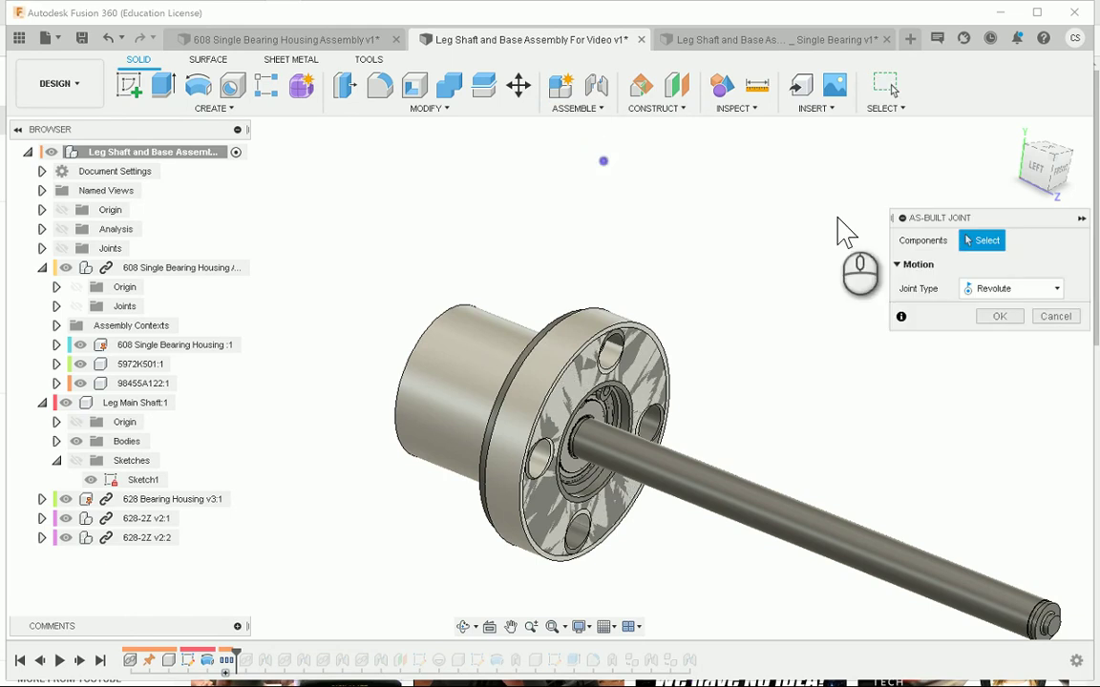
{"action": "left_click", "coordinate": [778, 524]}
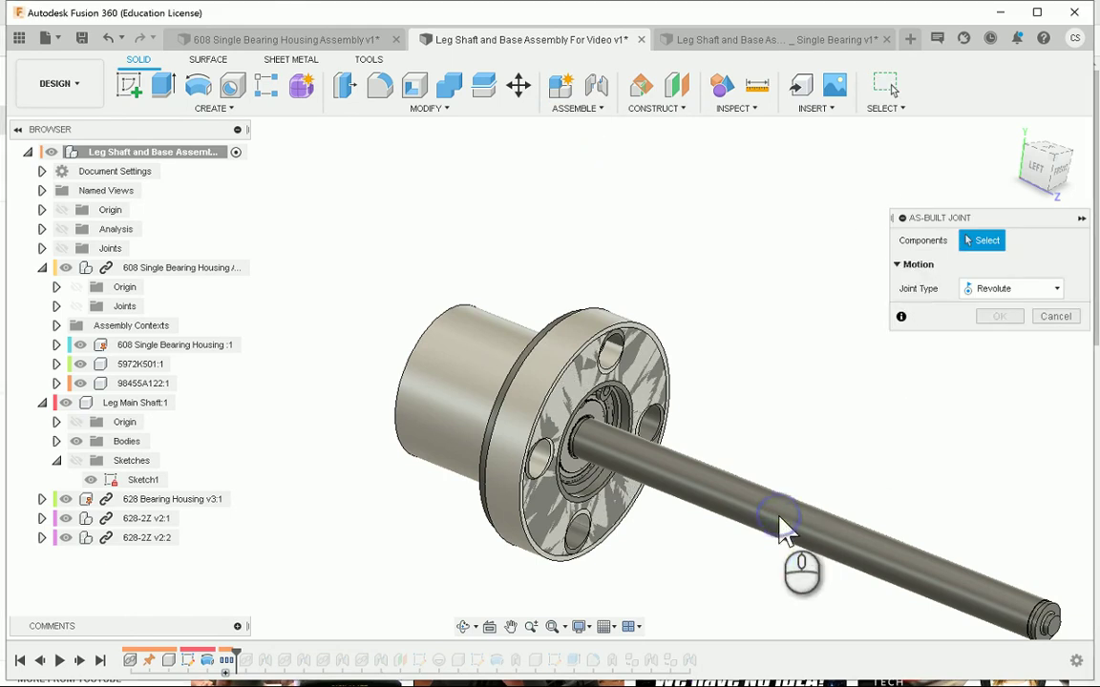
{"action": "left_click", "coordinate": [785, 534]}
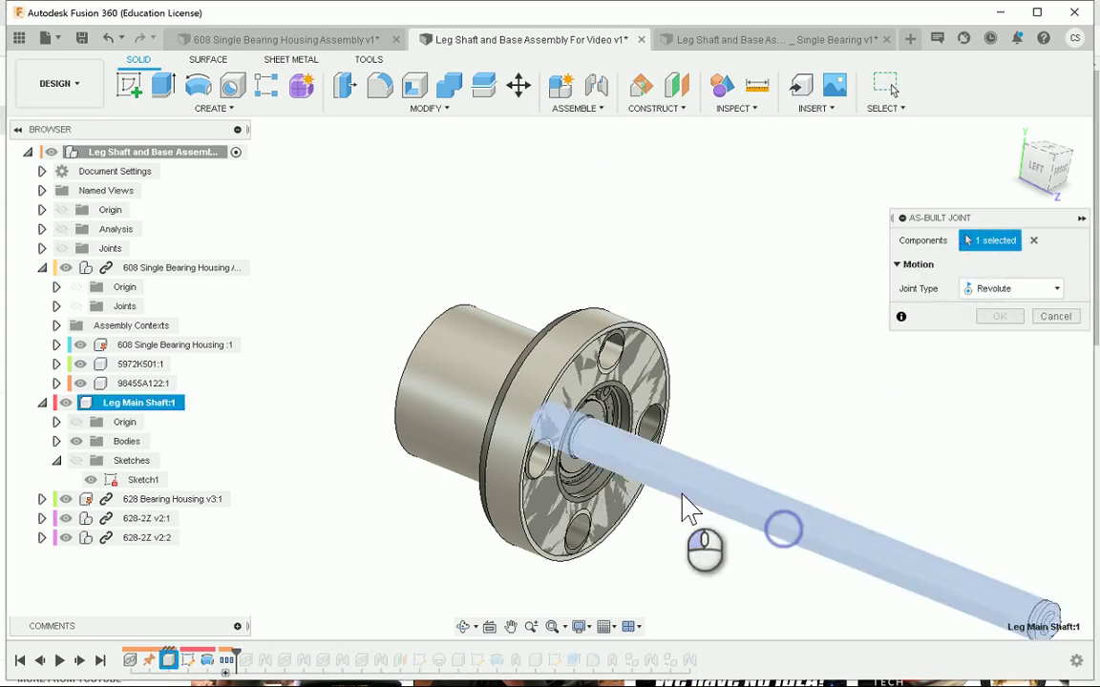
{"action": "scroll", "coordinate": [505, 409], "scroll_direction": "up", "scroll_amount": 5}
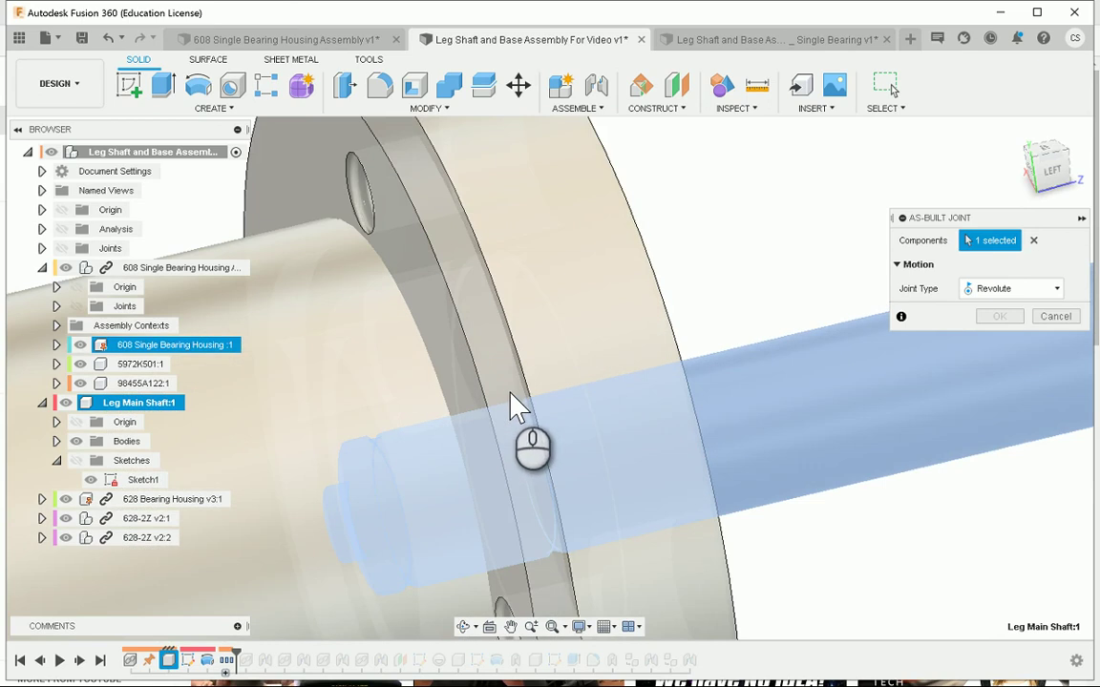
{"action": "left_click", "coordinate": [511, 406]}
{"action": "middle_click_drag", "start_coordinate": [670, 417], "coordinate": [634, 440], "text": "shift"}
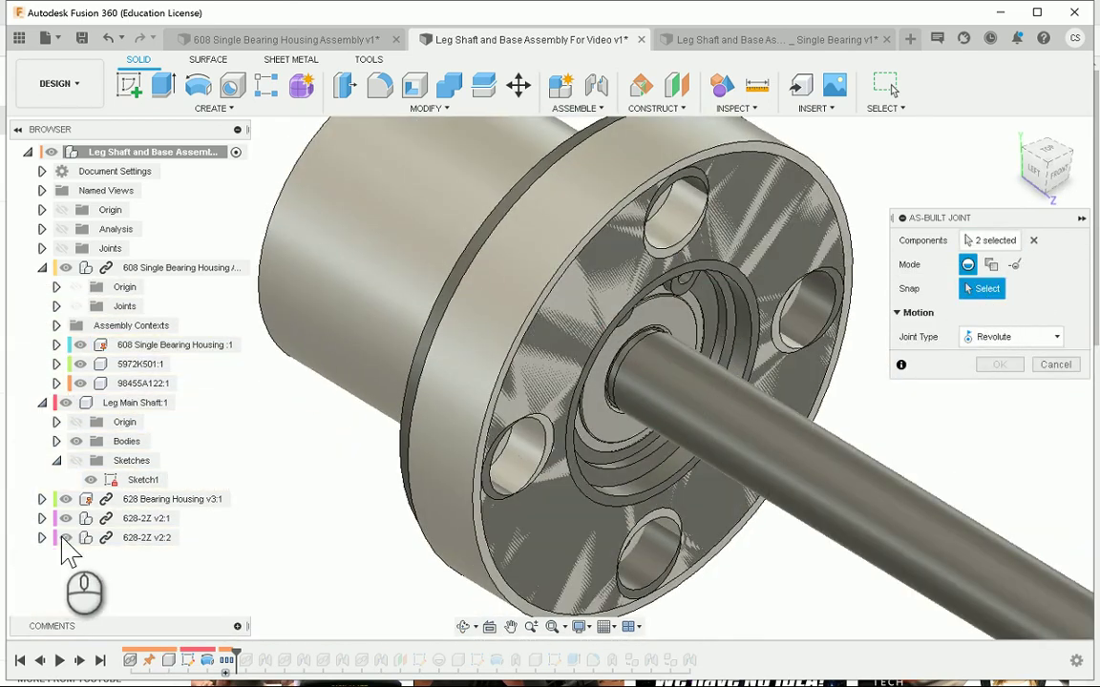
{"action": "left_click", "coordinate": [65, 500]}
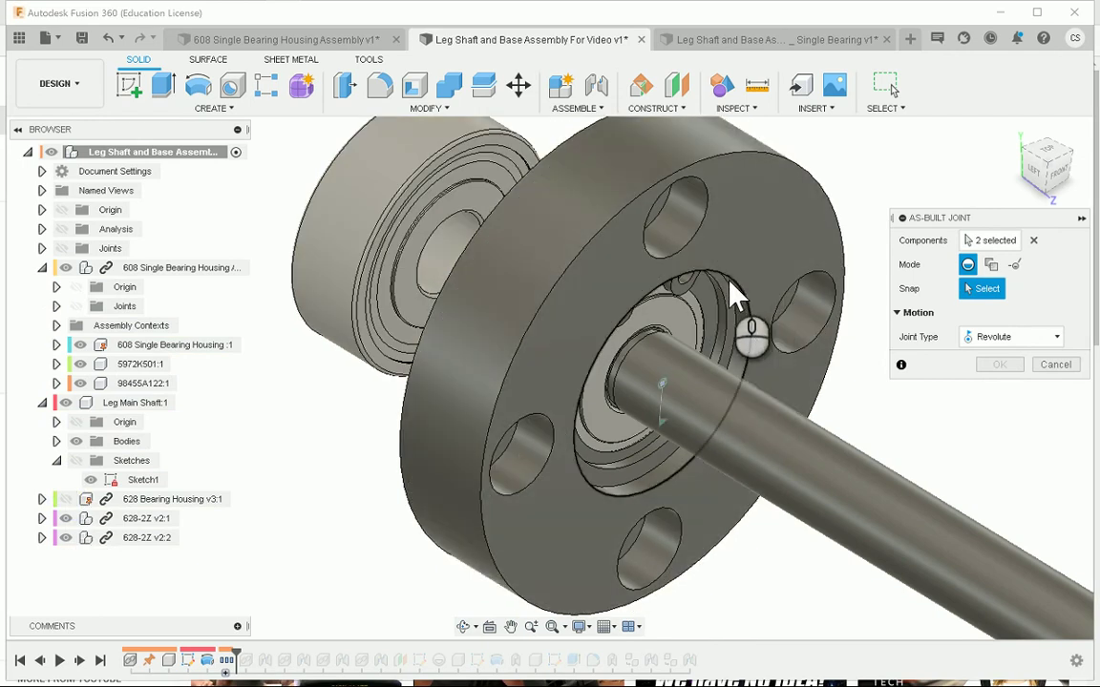
{"action": "left_click", "coordinate": [732, 284]}
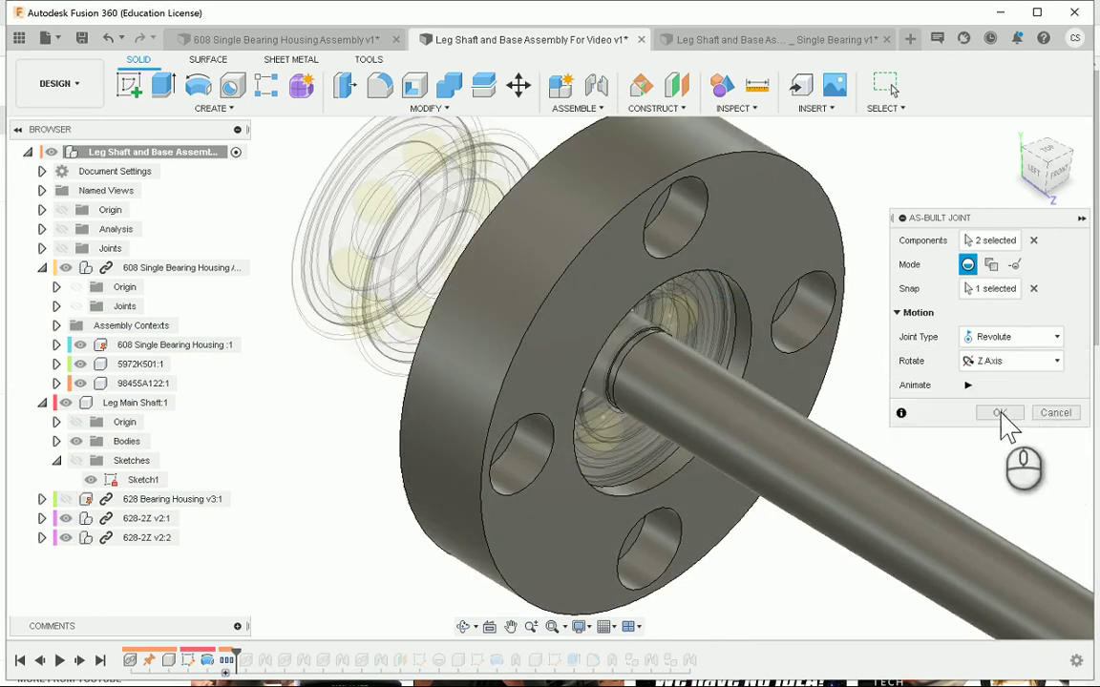
{"action": "left_click", "coordinate": [999, 412]}
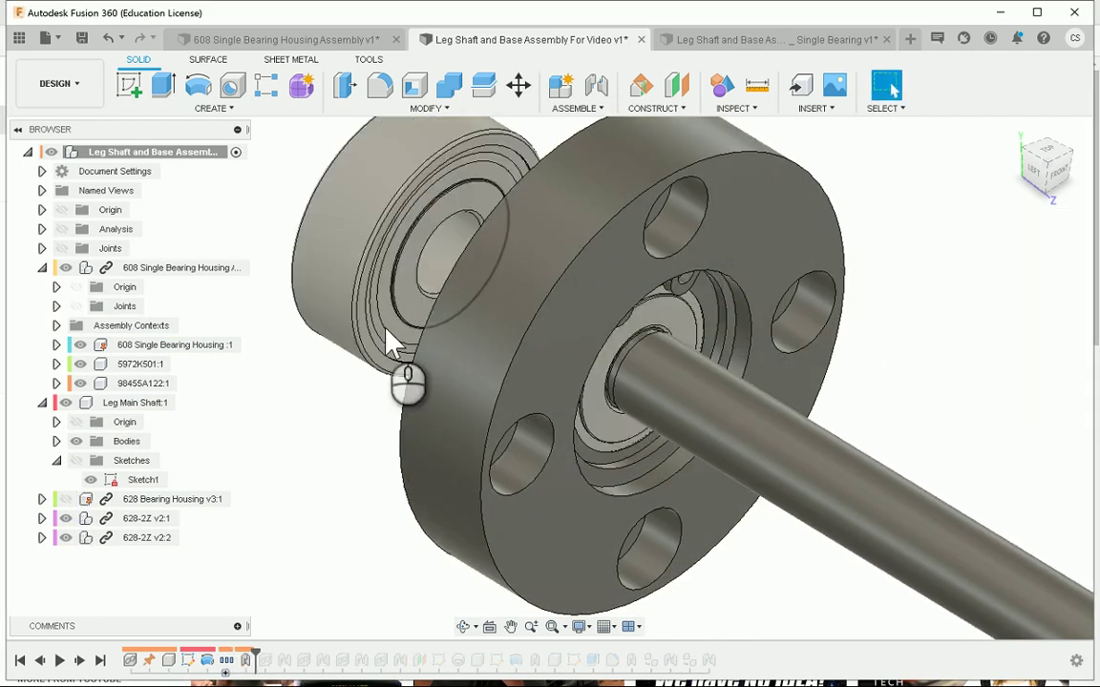
Show the 628 Bearing Housing again and roll the timeline forward past the second External Retainer Ring M8 insert.
{"action": "scroll", "coordinate": [387, 393], "scroll_direction": "down", "scroll_amount": 5}
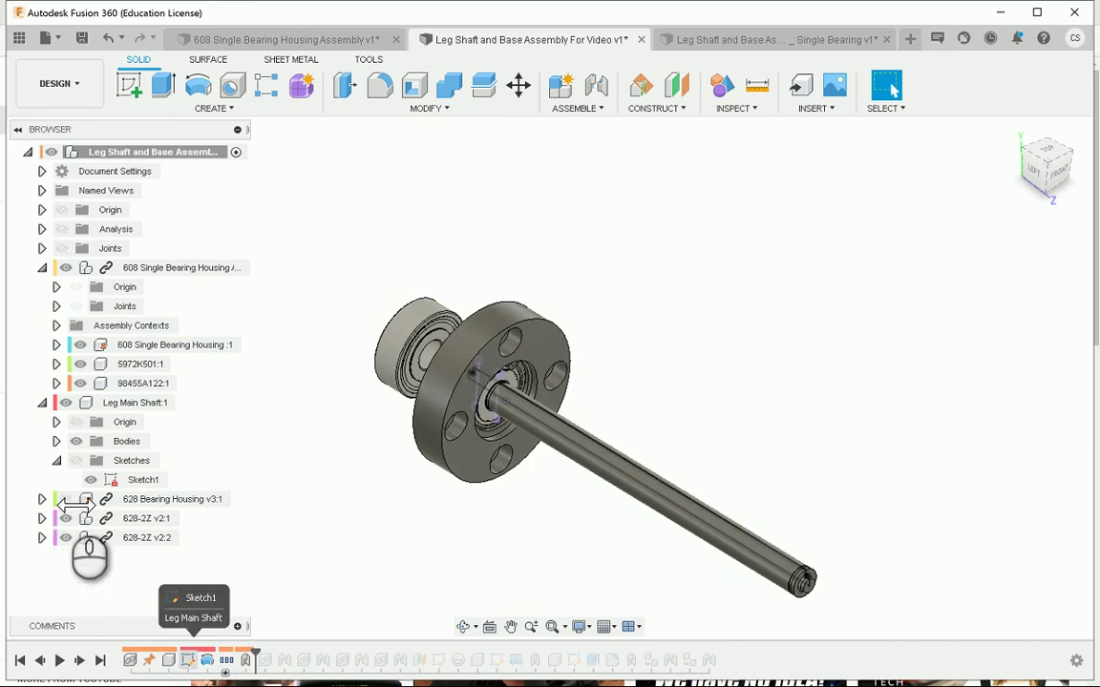
{"action": "double_click", "coordinate": [75, 499]}
{"action": "left_click", "coordinate": [545, 569]}
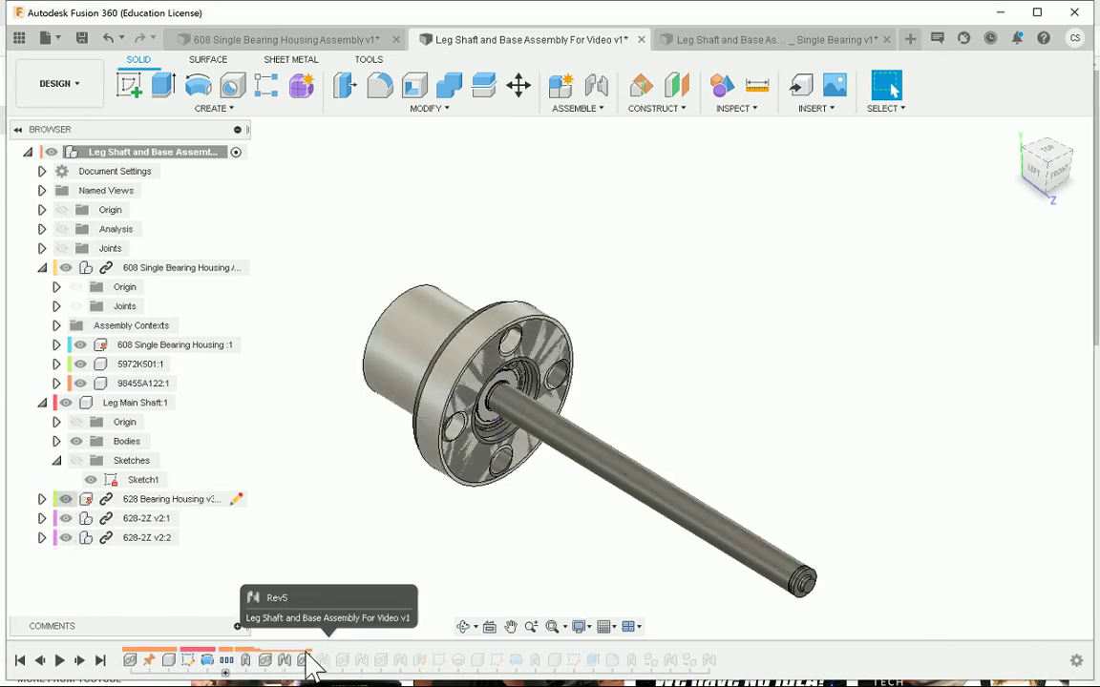
Roll the timeline forward past the joint following the Magnet Holder's Revolve1, and move the 628 insert group to just before the shaft's Plane1.
{"action": "left_click", "coordinate": [227, 660]}
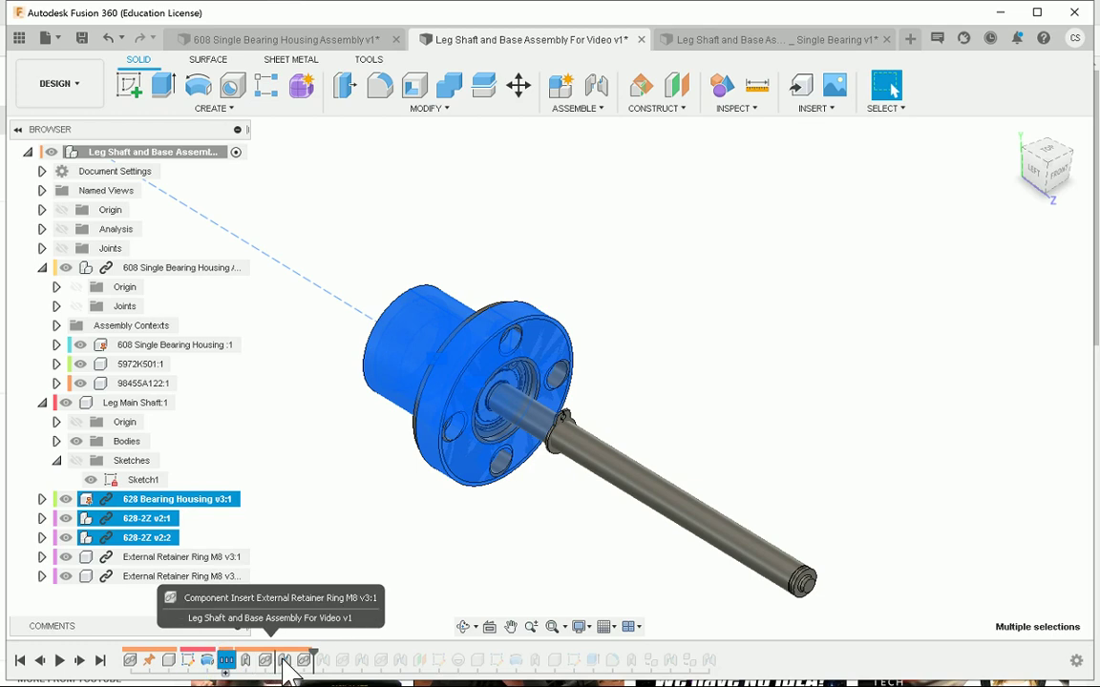
{"action": "left_click_drag", "start_coordinate": [307, 661], "coordinate": [544, 659]}
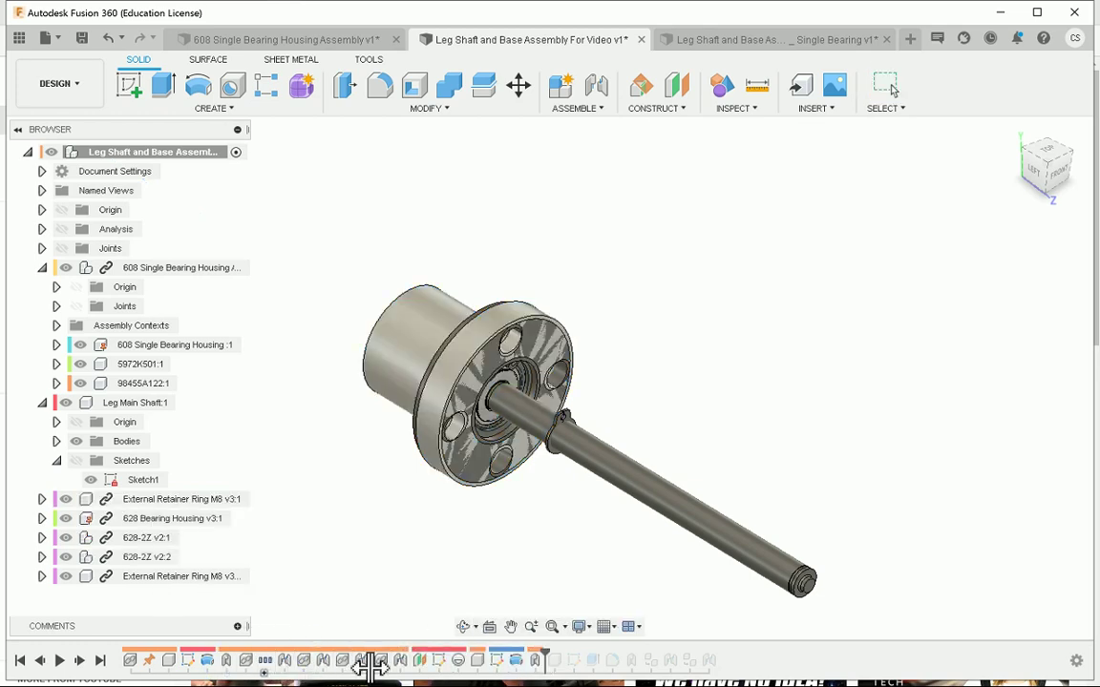
{"action": "left_click", "coordinate": [268, 660]}
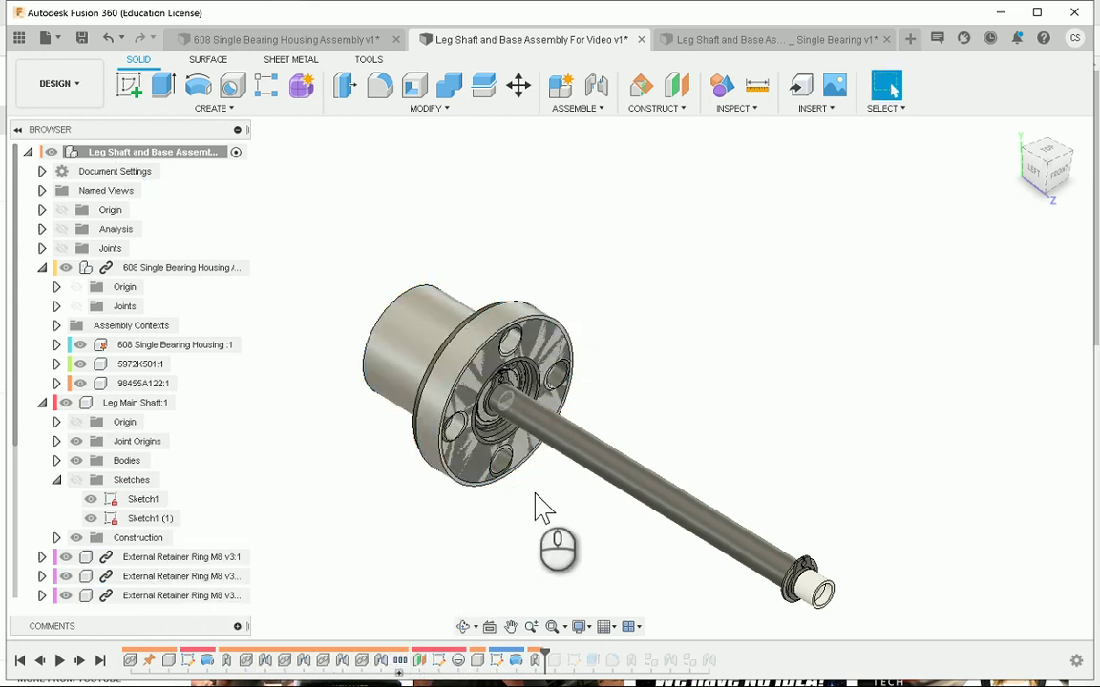
Edit the Leg Main Shaft's Plane1 and clear its reference to the 628 Bearing Housing's flange face.
{"action": "scroll", "coordinate": [564, 537], "scroll_direction": "down", "scroll_amount": 2}
{"action": "scroll", "coordinate": [457, 599], "scroll_direction": "up", "scroll_amount": 3}
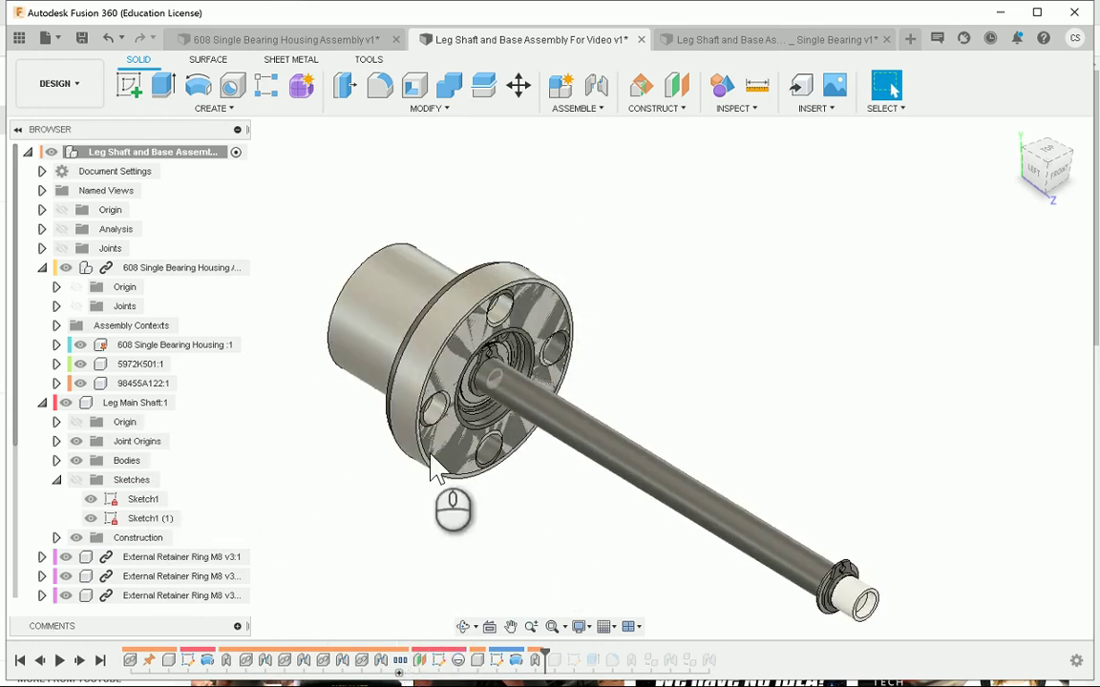
{"action": "left_click", "coordinate": [420, 661]}
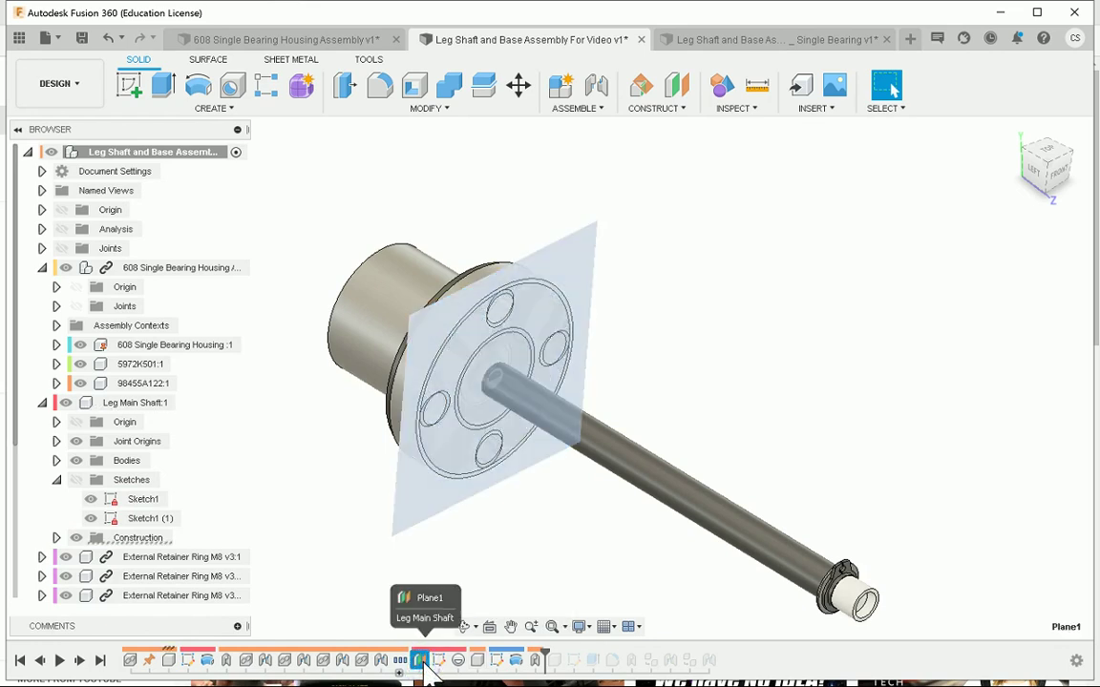
{"action": "right_click", "coordinate": [421, 660]}
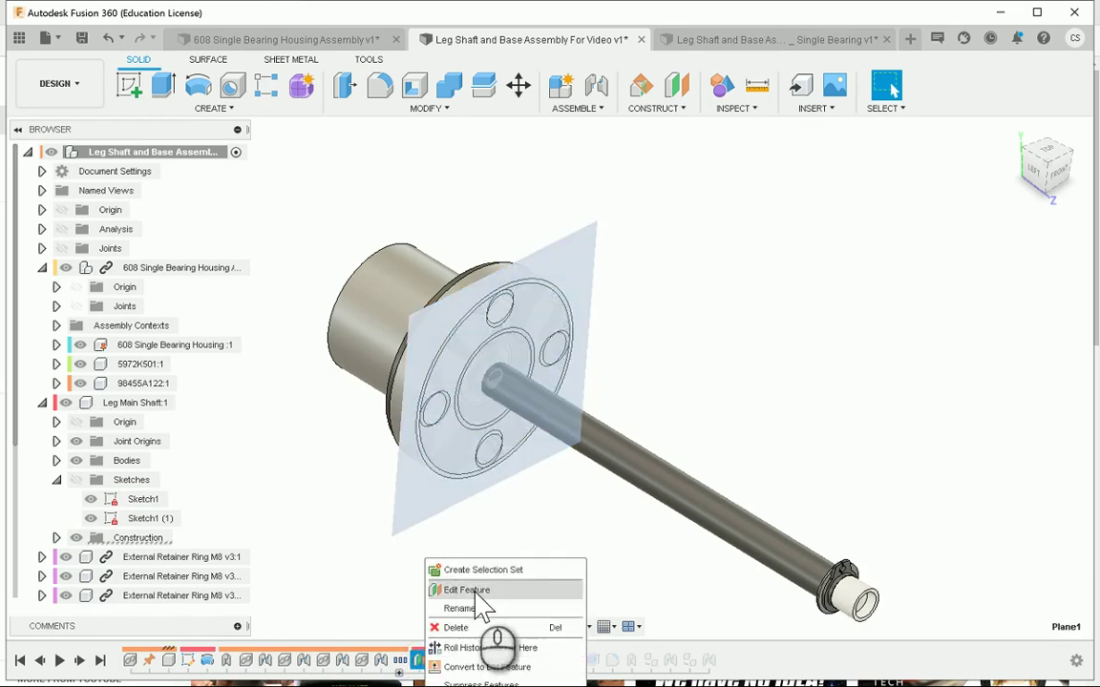
{"action": "left_click", "coordinate": [474, 590]}
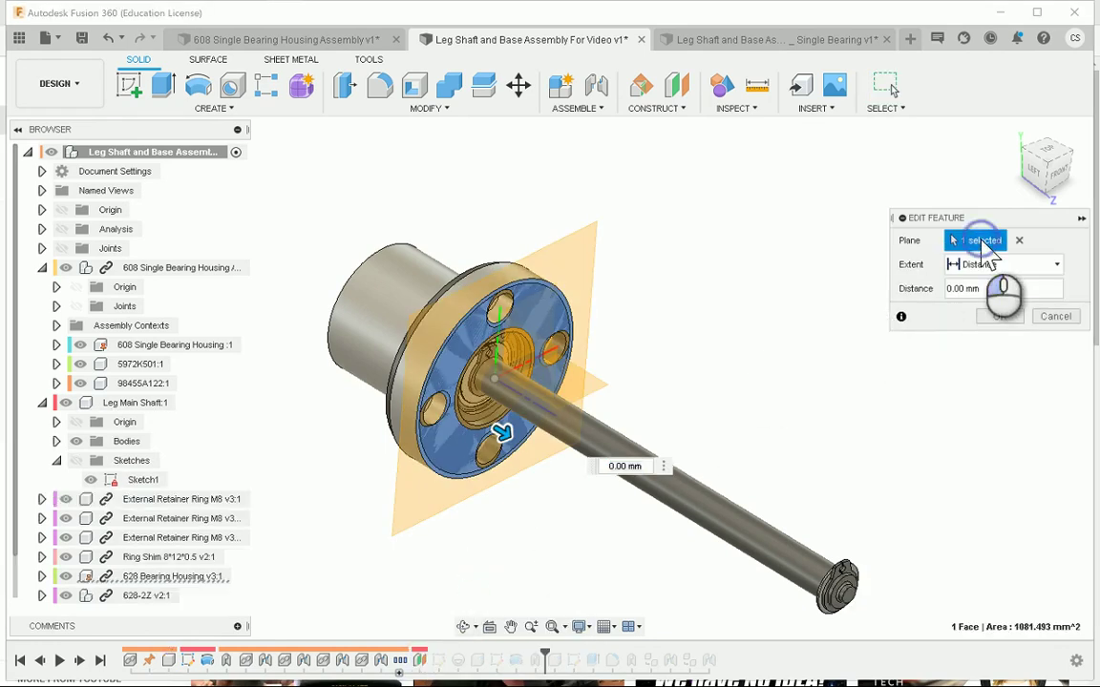
{"action": "scroll", "coordinate": [561, 315], "scroll_direction": "up", "scroll_amount": 3}
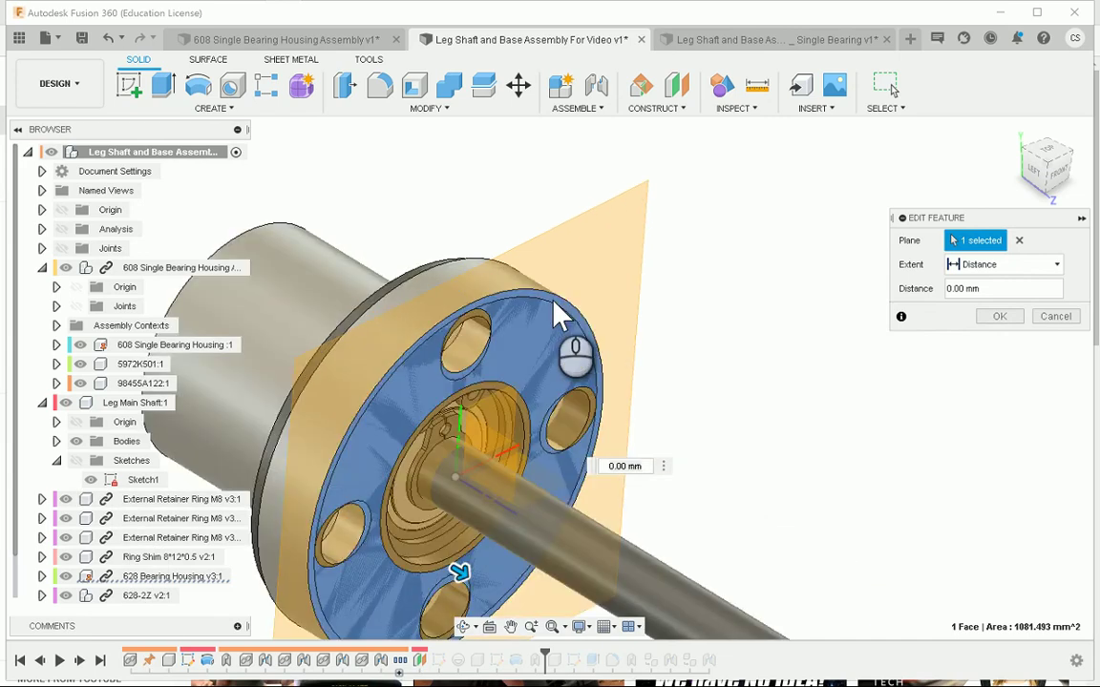
{"action": "scroll", "coordinate": [573, 310], "scroll_direction": "down", "scroll_amount": 2}
{"action": "middle_click_drag", "start_coordinate": [588, 301], "coordinate": [23, 525], "text": "shift"}
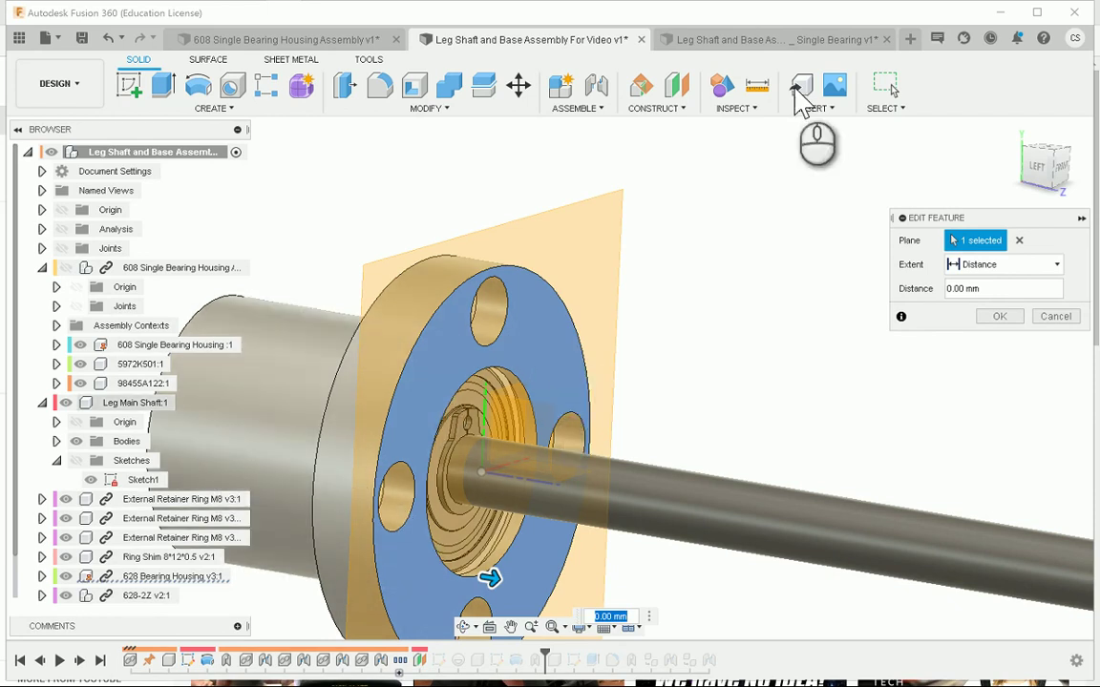
{"action": "left_click_drag", "start_coordinate": [1091, 232], "coordinate": [1055, 242]}
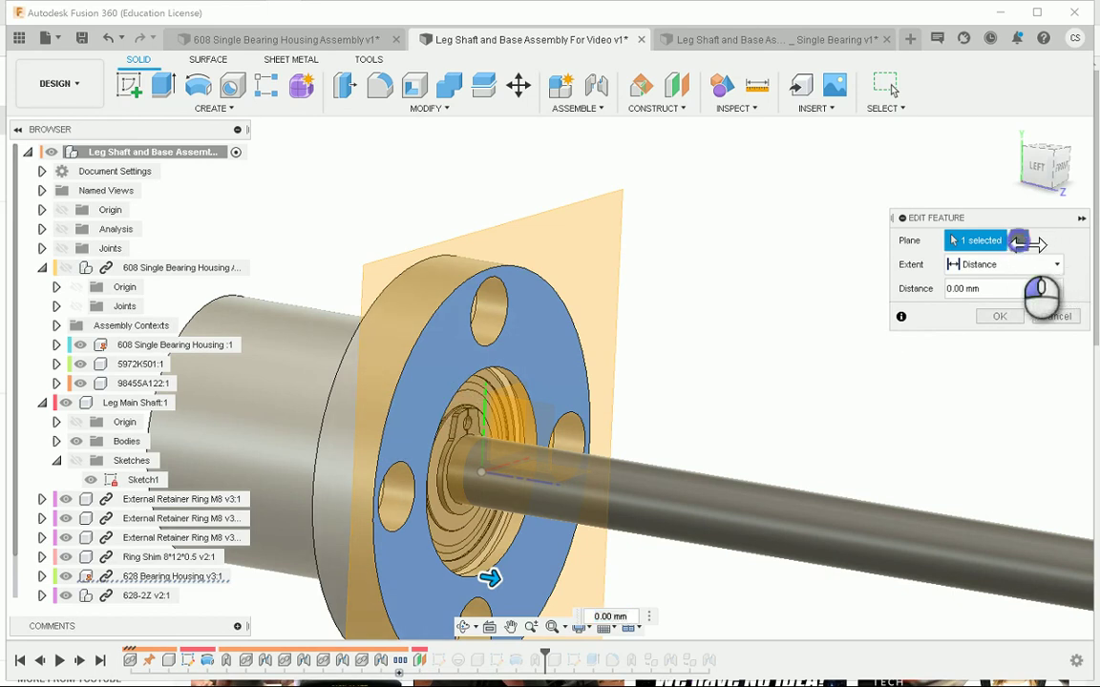
{"action": "left_click", "coordinate": [1018, 240]}
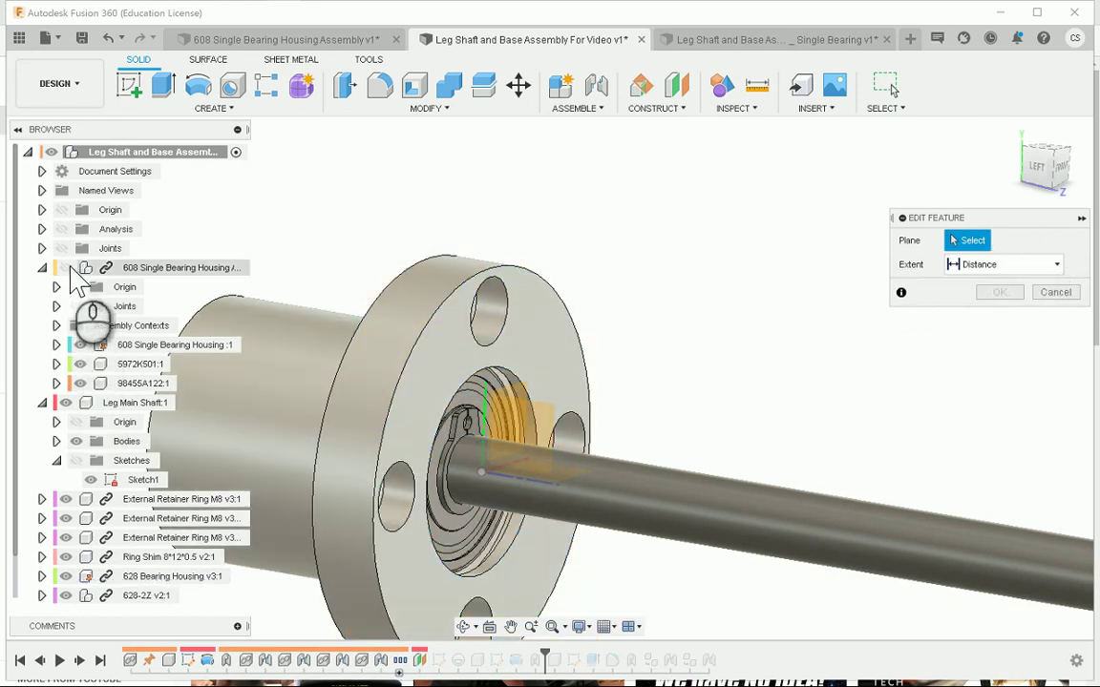
Show the 608 housing assembly, hide the 628 Bearing Housing, and place Plane1 on the 608 housing's front flange face.
{"action": "left_click", "coordinate": [65, 269]}
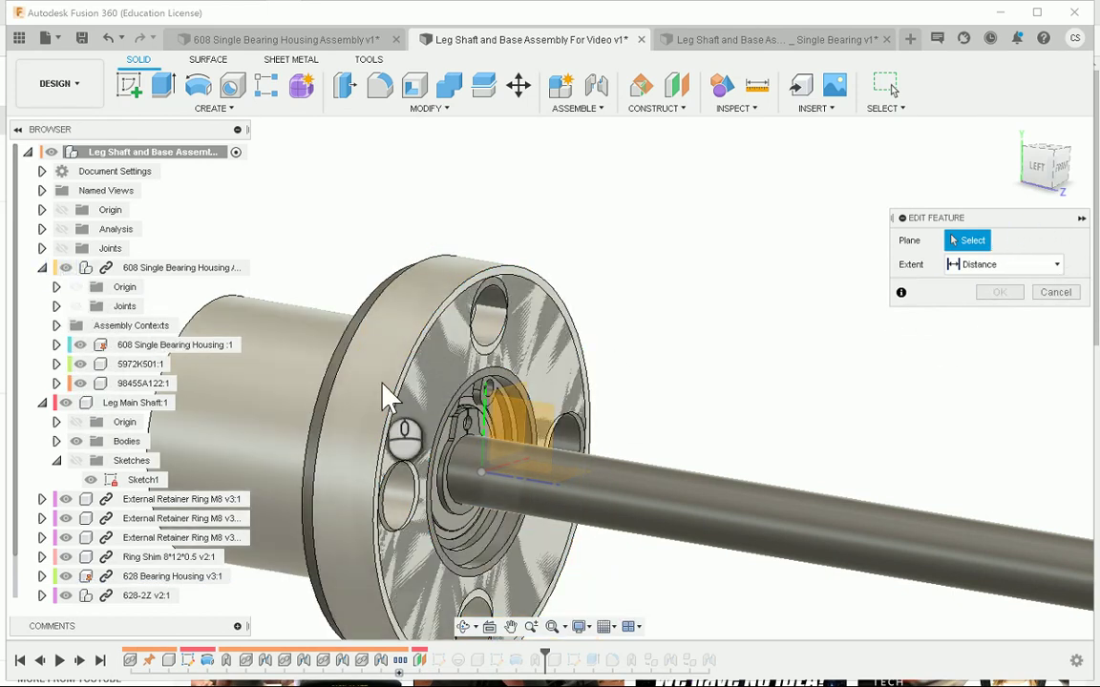
{"action": "left_click", "coordinate": [64, 577]}
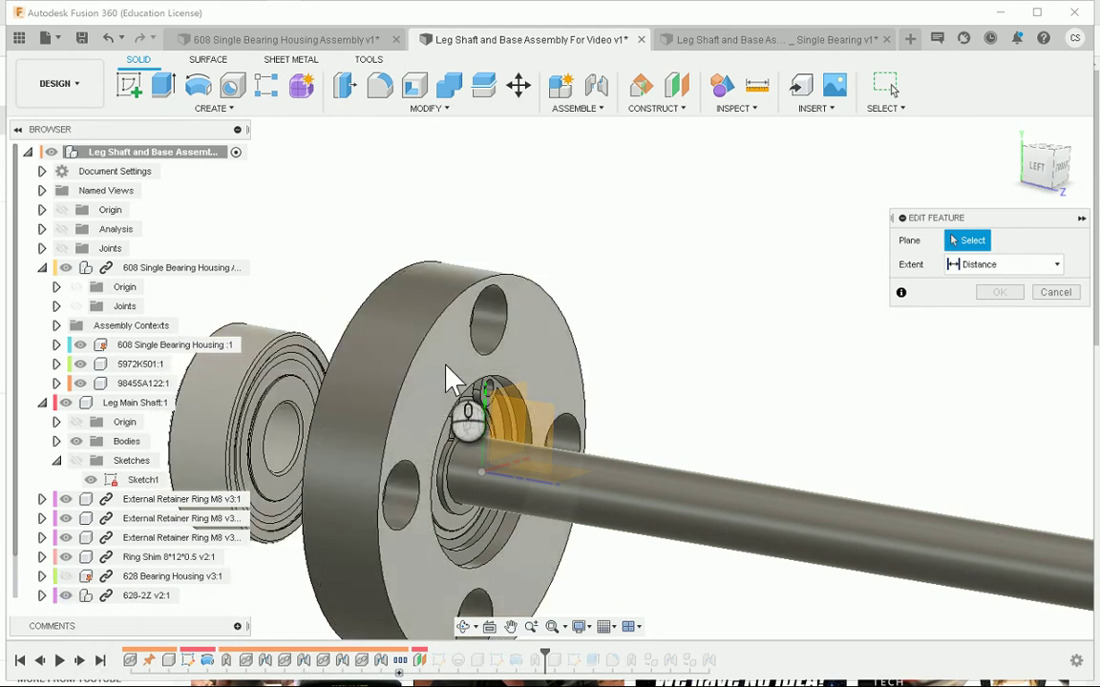
{"action": "left_click", "coordinate": [448, 375]}
{"action": "left_click", "coordinate": [999, 316]}
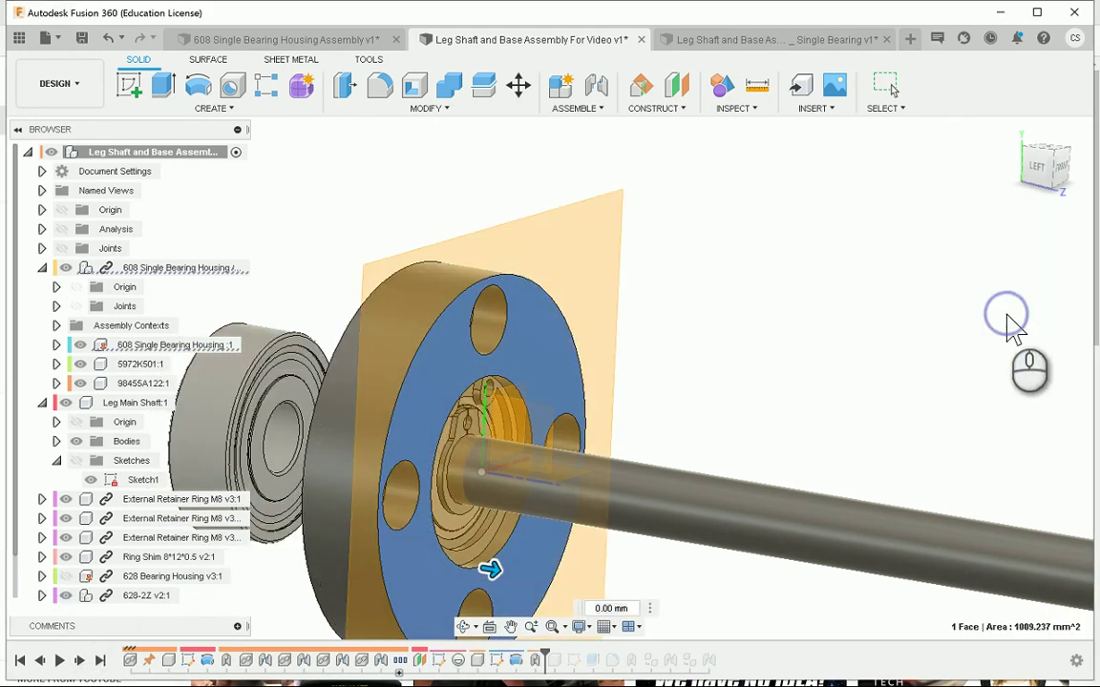
Move the 628 insert group in the timeline to just after the Magnet Holder's Revolve1.
{"action": "scroll", "coordinate": [105, 601], "scroll_direction": "down", "scroll_amount": 3}
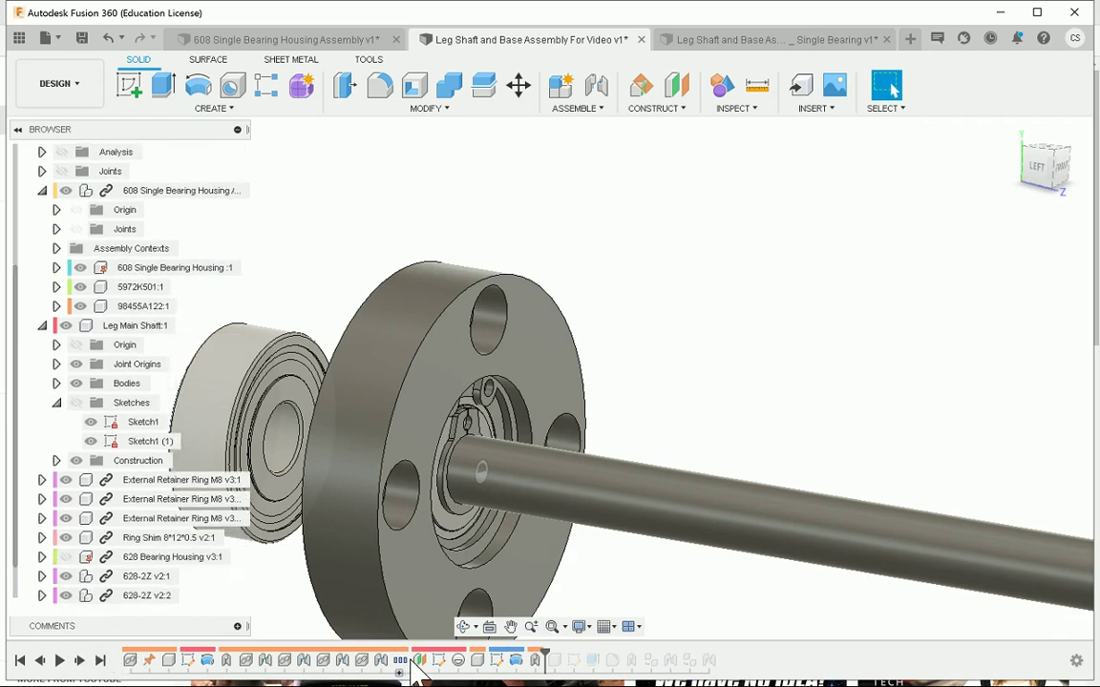
{"action": "scroll", "coordinate": [732, 278], "scroll_direction": "down", "scroll_amount": 3}
{"action": "scroll", "coordinate": [732, 278], "scroll_direction": "down", "scroll_amount": 2}
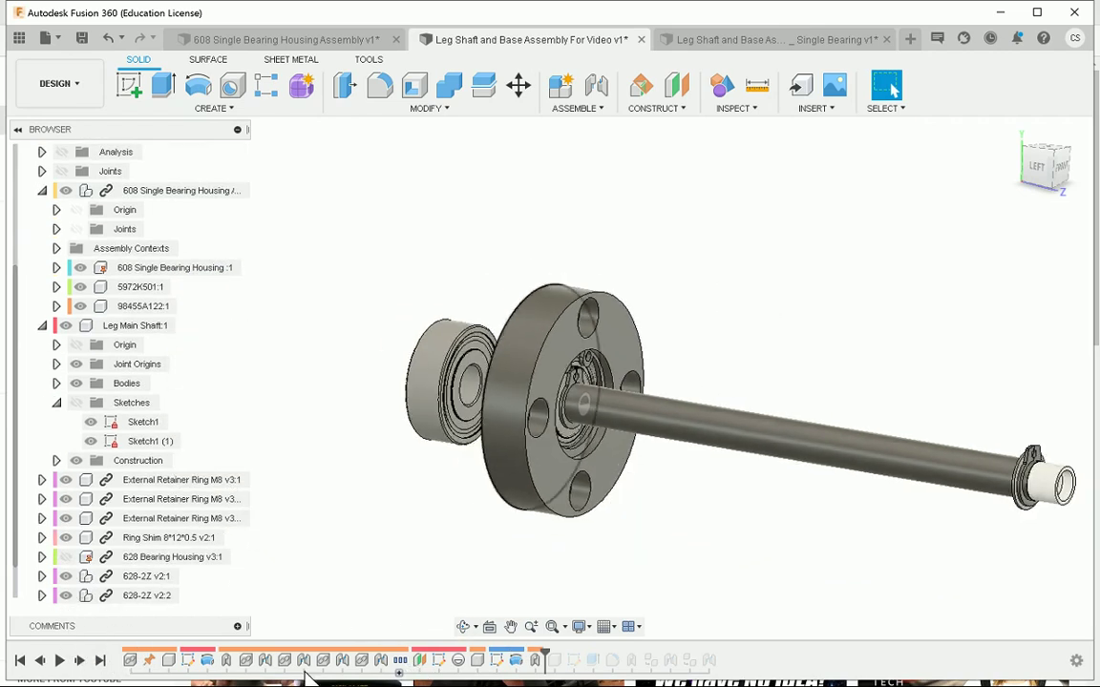
{"action": "left_click", "coordinate": [399, 661]}
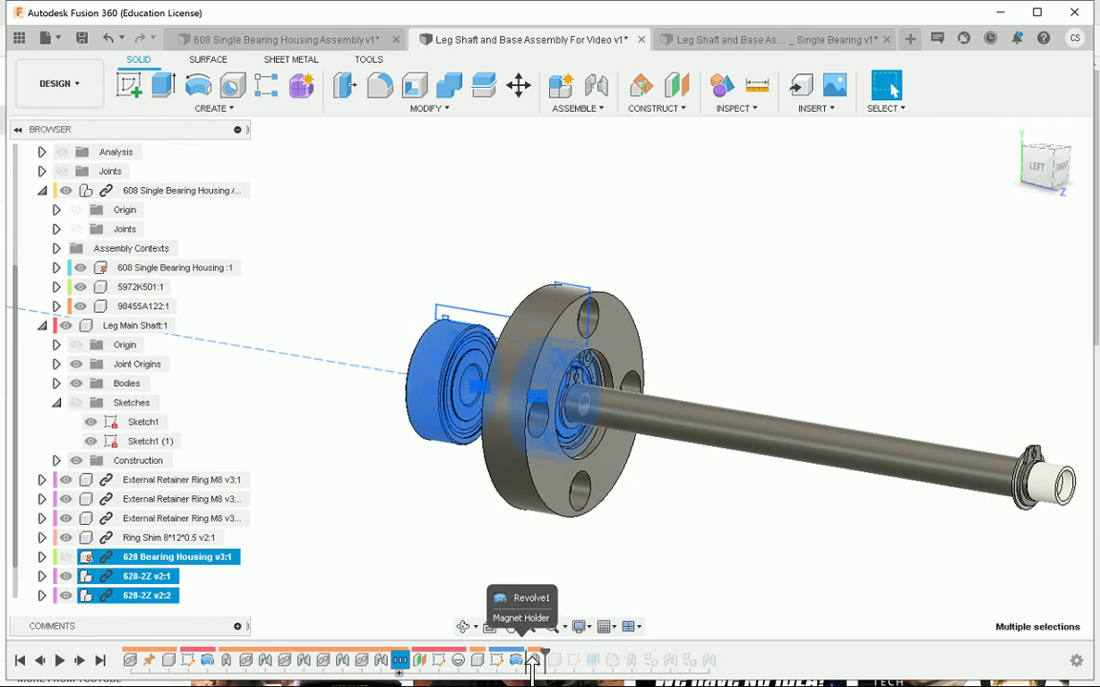
Roll the timeline forward to its end past Rigid9, and move the 628 insert group after that last joint.
{"action": "left_click_drag", "start_coordinate": [557, 660], "coordinate": [831, 666]}
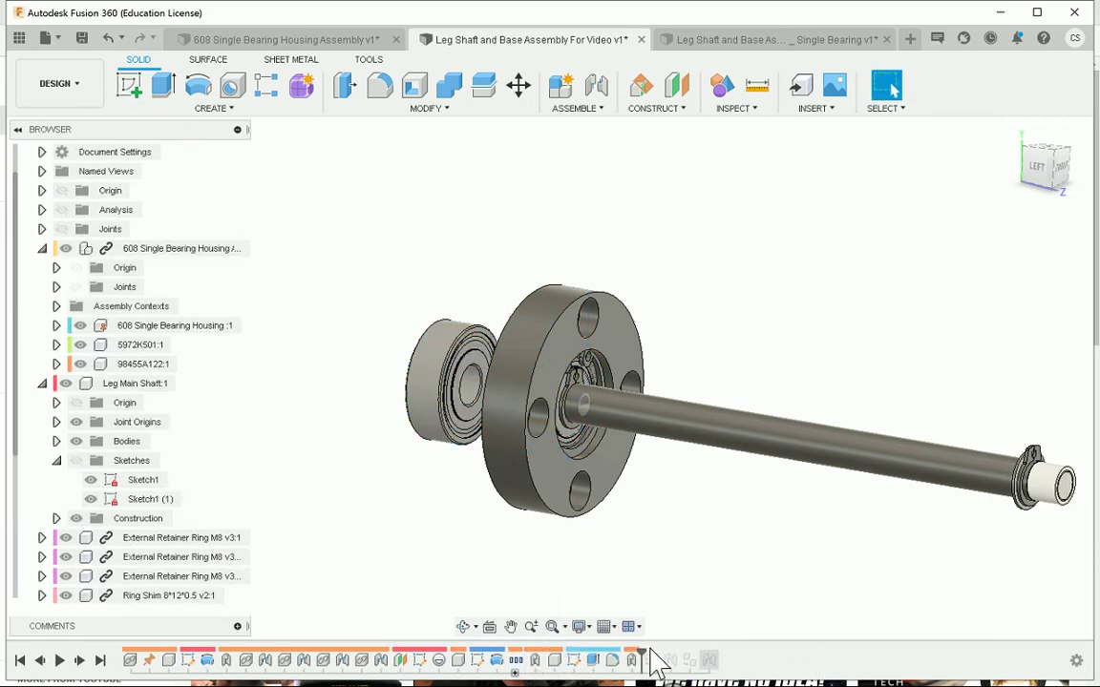
{"action": "left_click_drag", "start_coordinate": [655, 661], "coordinate": [736, 661]}
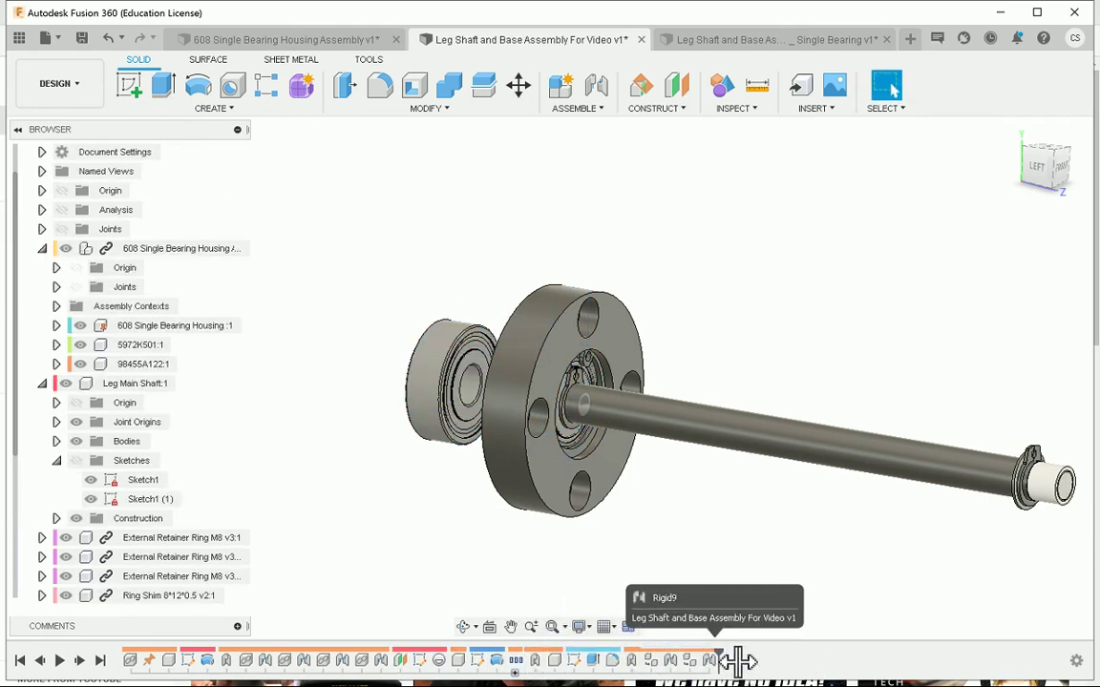
{"action": "left_click", "coordinate": [519, 662]}
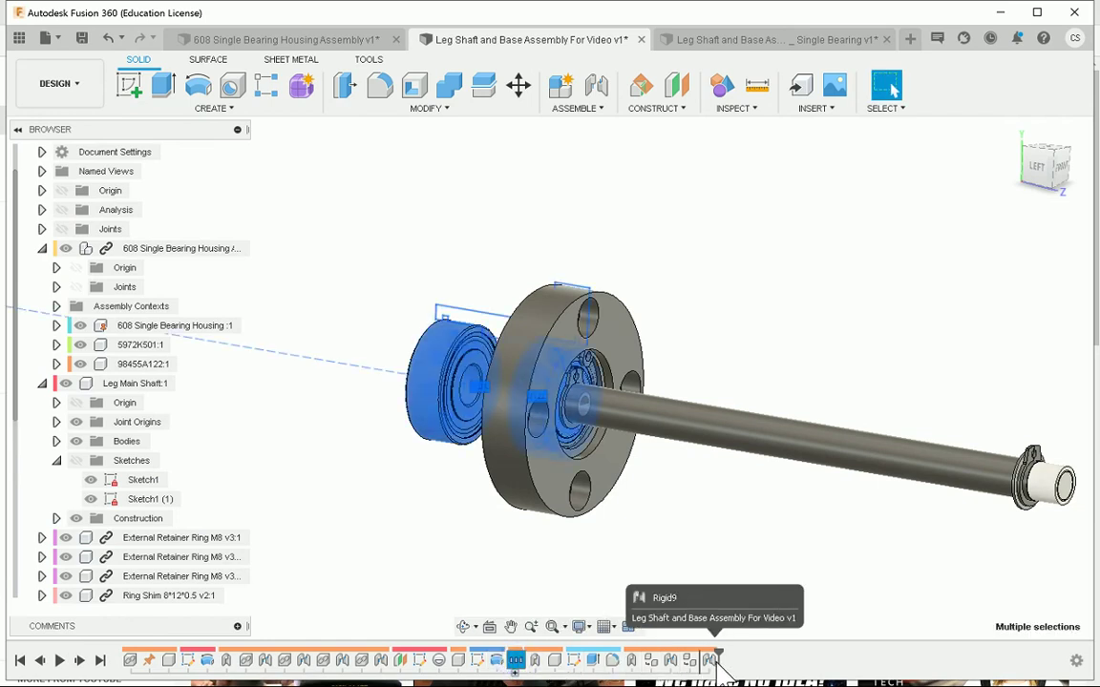
{"action": "left_click", "coordinate": [618, 535]}
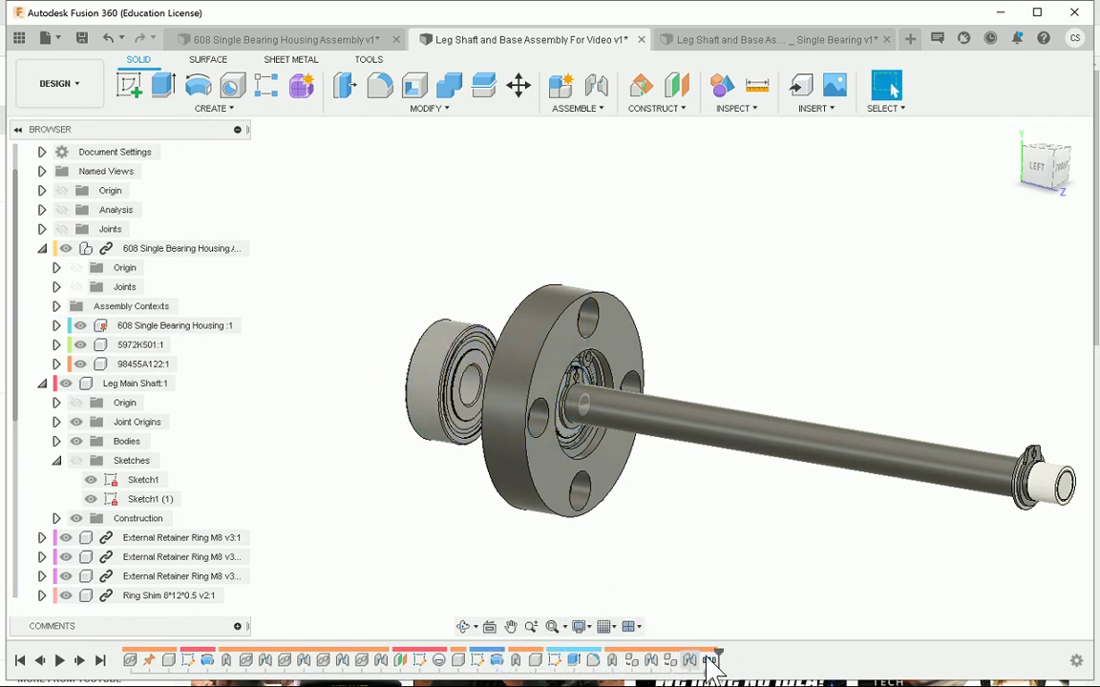
{"action": "mouse_move", "coordinate": [719, 668]}
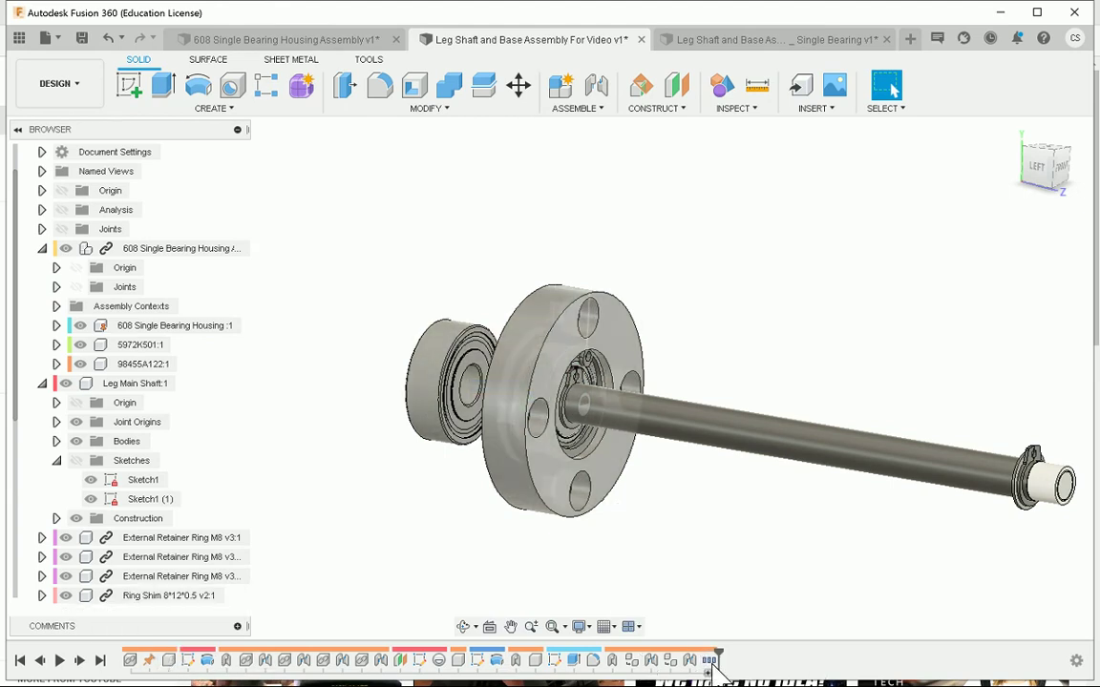
Delete the 628 insert group Group1 from the end of the timeline together with its contents.
{"action": "scroll", "coordinate": [646, 501], "scroll_direction": "down", "scroll_amount": 5}
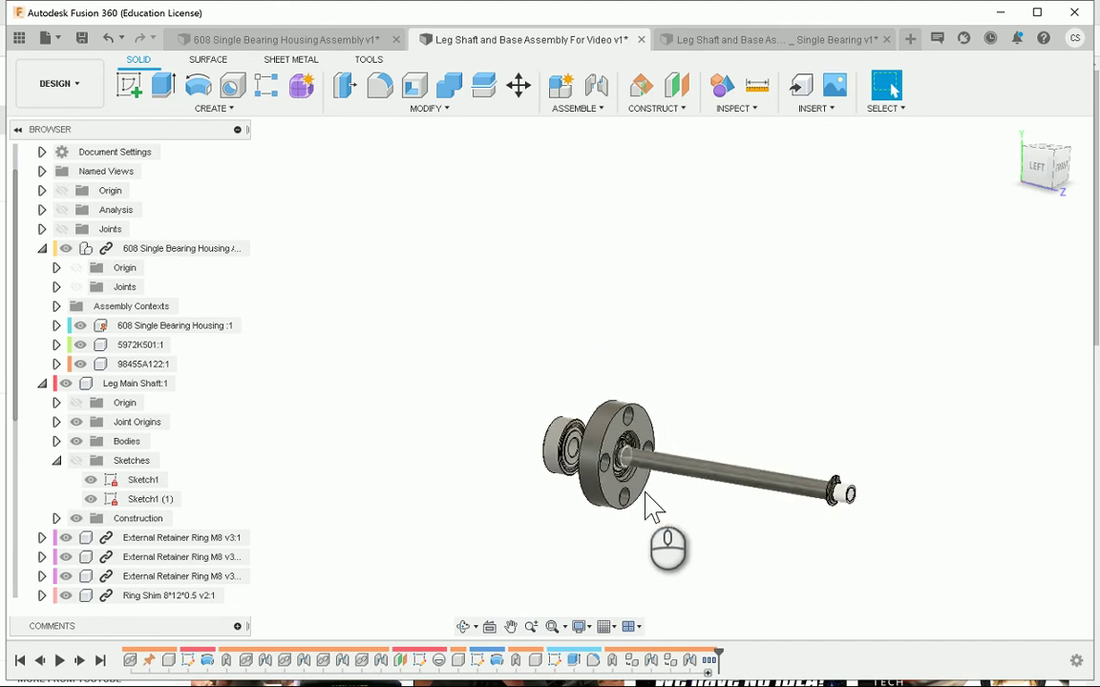
{"action": "scroll", "coordinate": [680, 516], "scroll_direction": "up", "scroll_amount": 3}
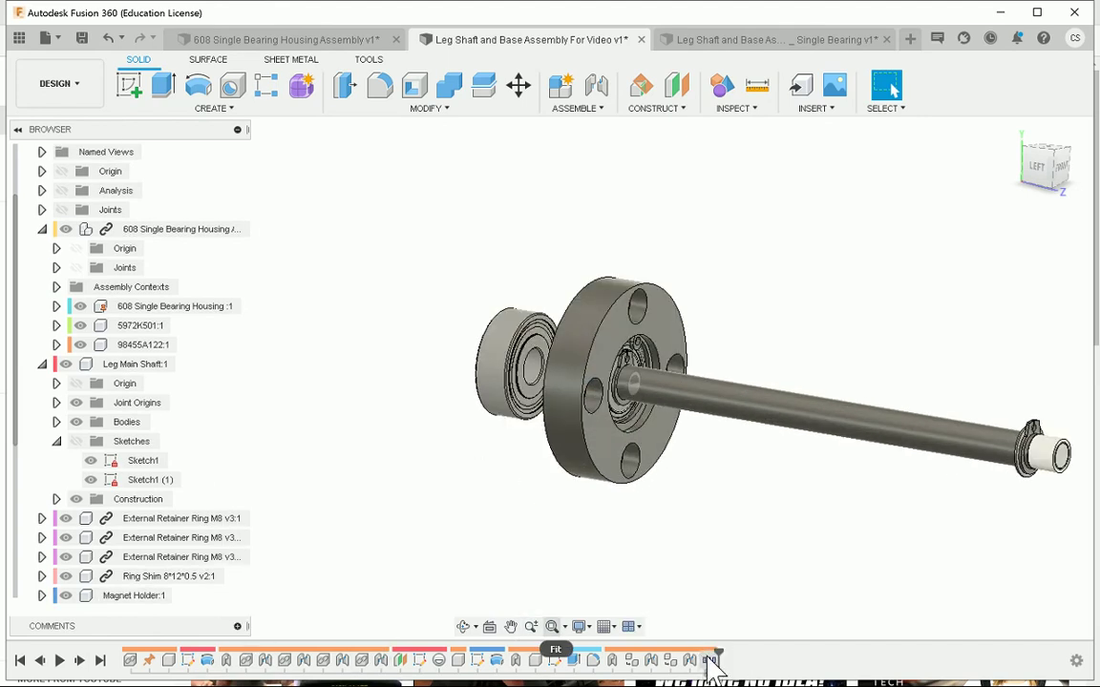
{"action": "left_click", "coordinate": [708, 660]}
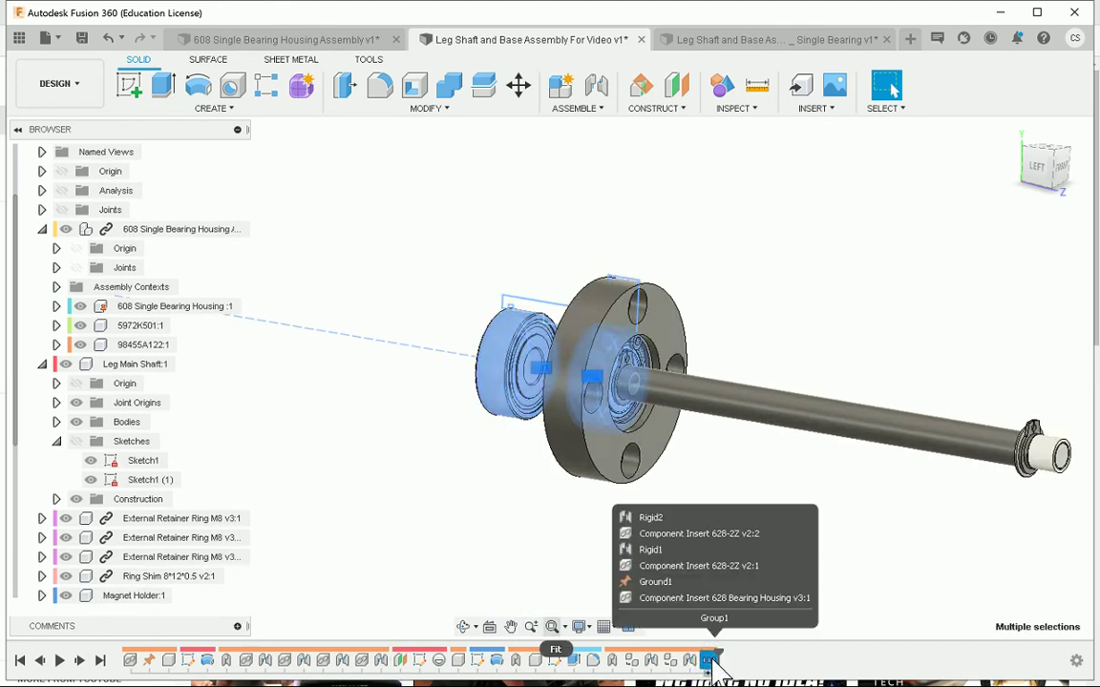
{"action": "key", "text": "Delete"}
{"action": "left_click", "coordinate": [476, 345]}
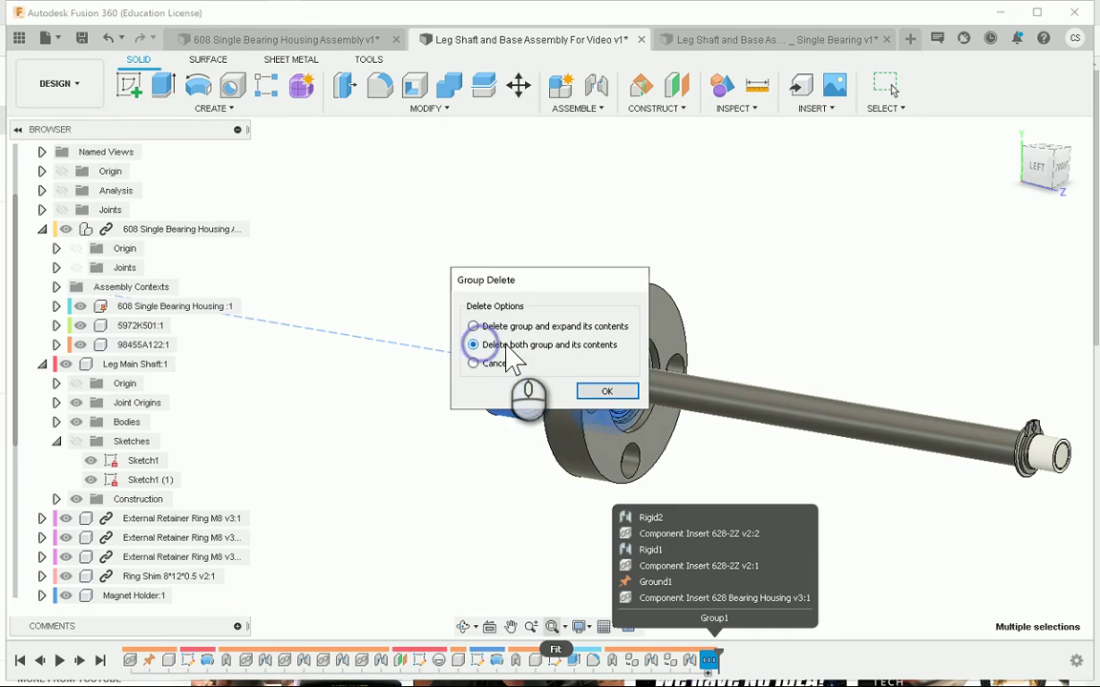
{"action": "left_click", "coordinate": [607, 391]}
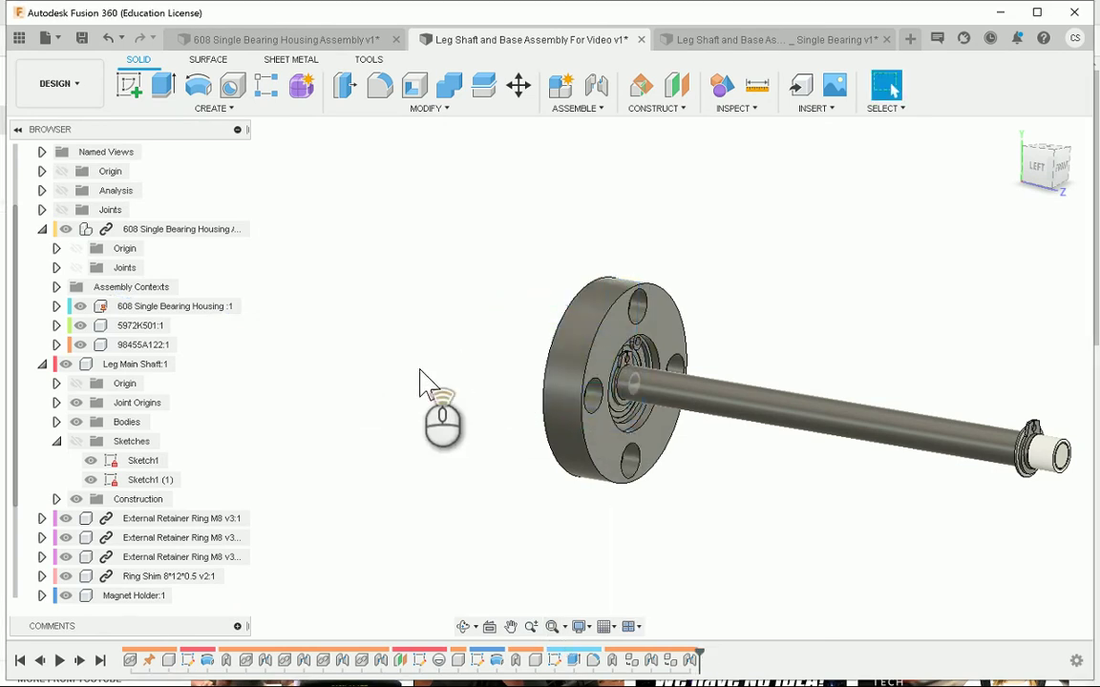
{"action": "scroll", "coordinate": [599, 448], "scroll_direction": "down", "scroll_amount": 3}
{"action": "scroll", "coordinate": [618, 523], "scroll_direction": "up", "scroll_amount": 4}
{"action": "middle_click_drag", "start_coordinate": [596, 486], "coordinate": [377, 380], "text": "shift"}
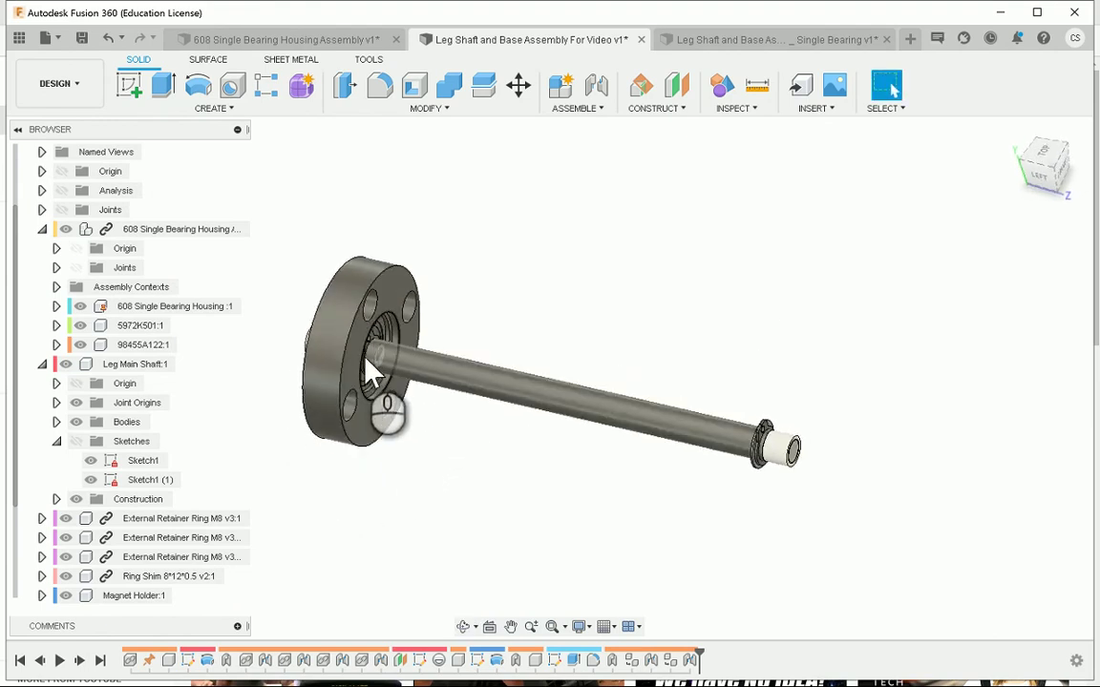